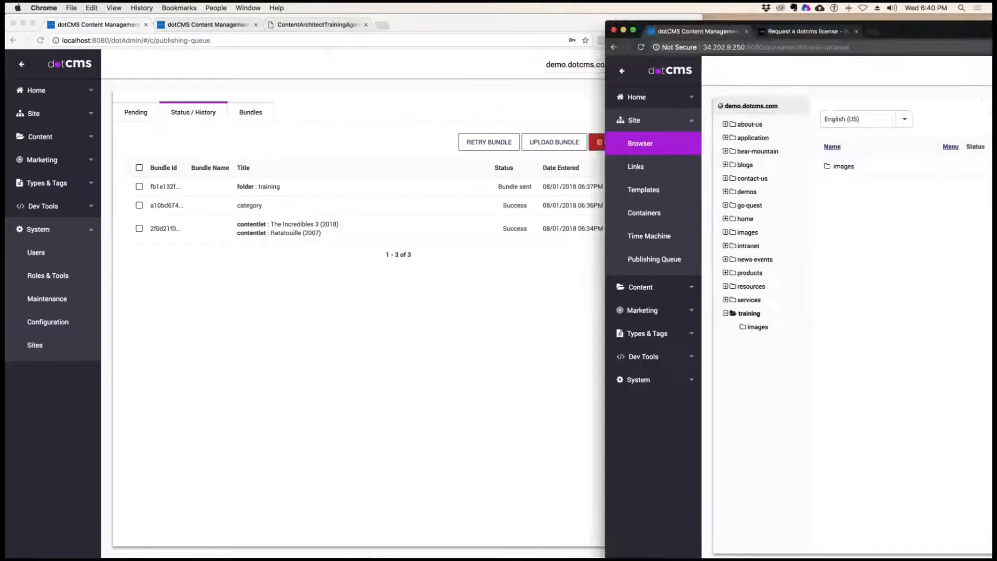
Refresh the publishing status history and examine the bundle detail of the training folder, including its endpoint additional info
{"action": "left_click", "coordinate": [702, 205]}
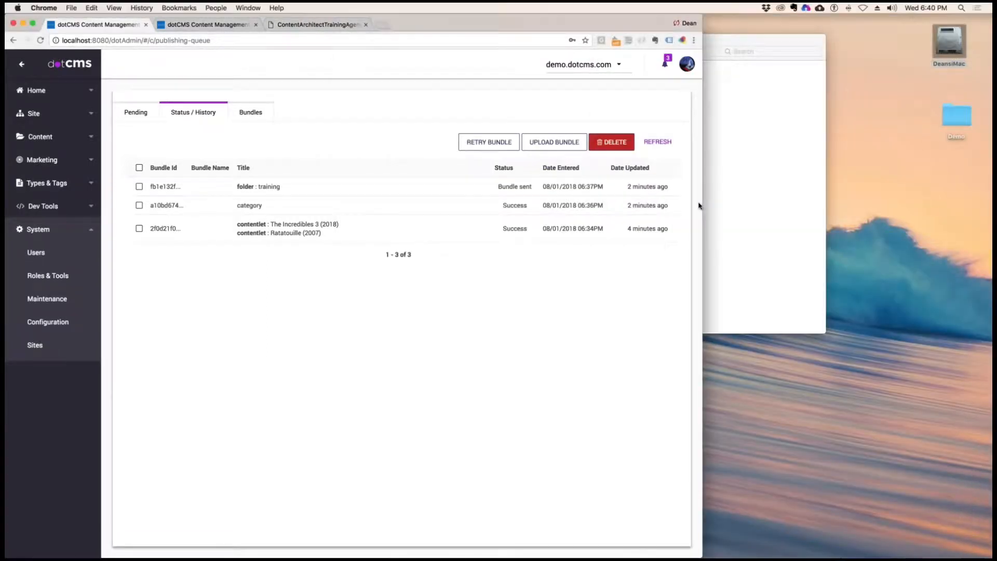
{"action": "left_click_drag", "start_coordinate": [702, 205], "coordinate": [993, 173]}
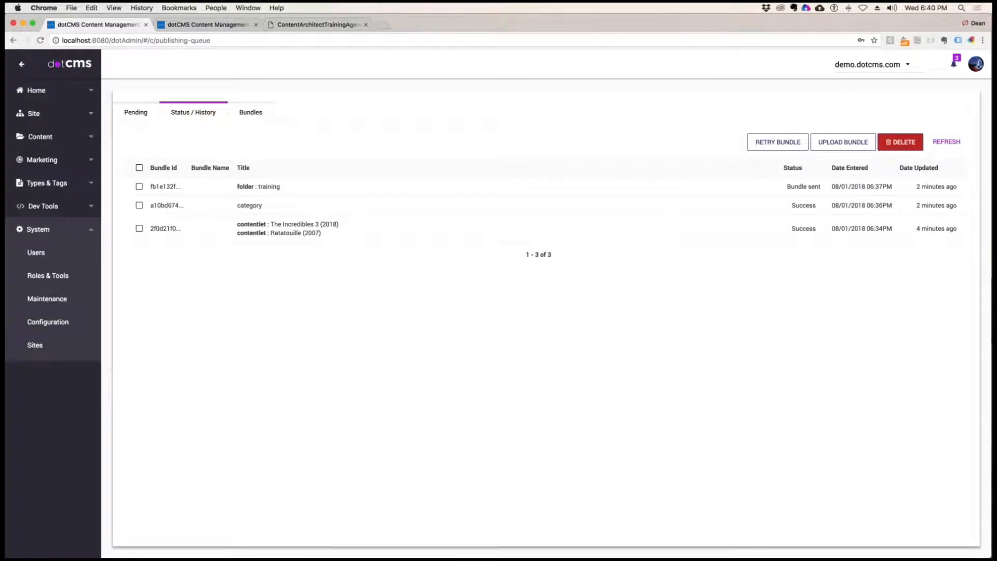
{"action": "left_click", "coordinate": [946, 143]}
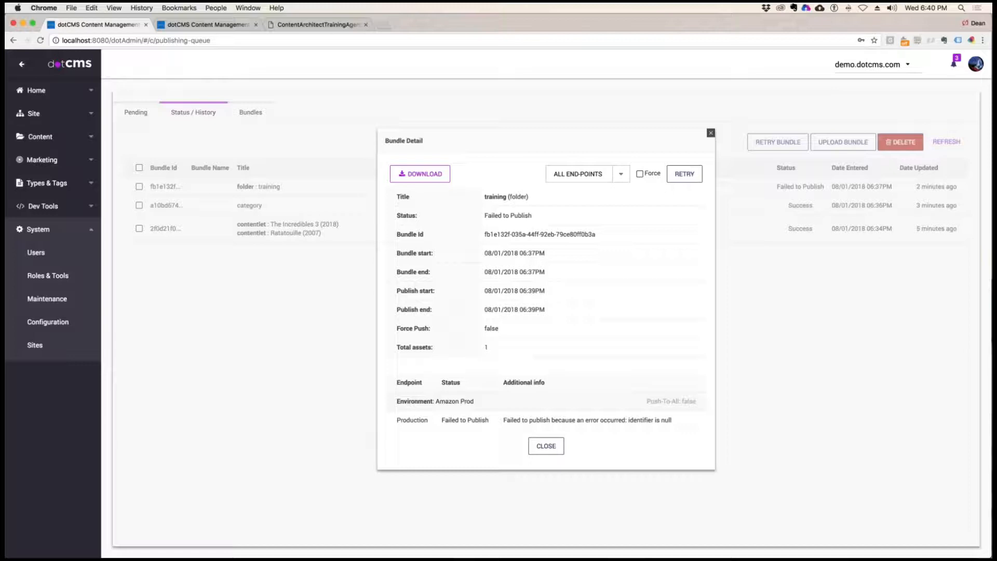
{"action": "left_click", "coordinate": [711, 133]}
{"action": "left_click_drag", "start_coordinate": [555, 421], "coordinate": [503, 421]}
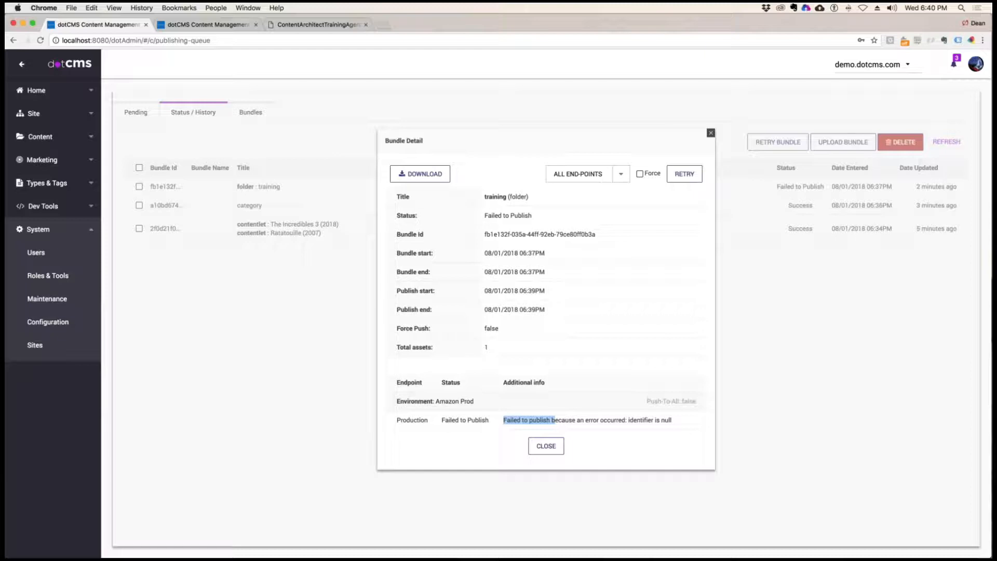
{"action": "left_click", "coordinate": [711, 133]}
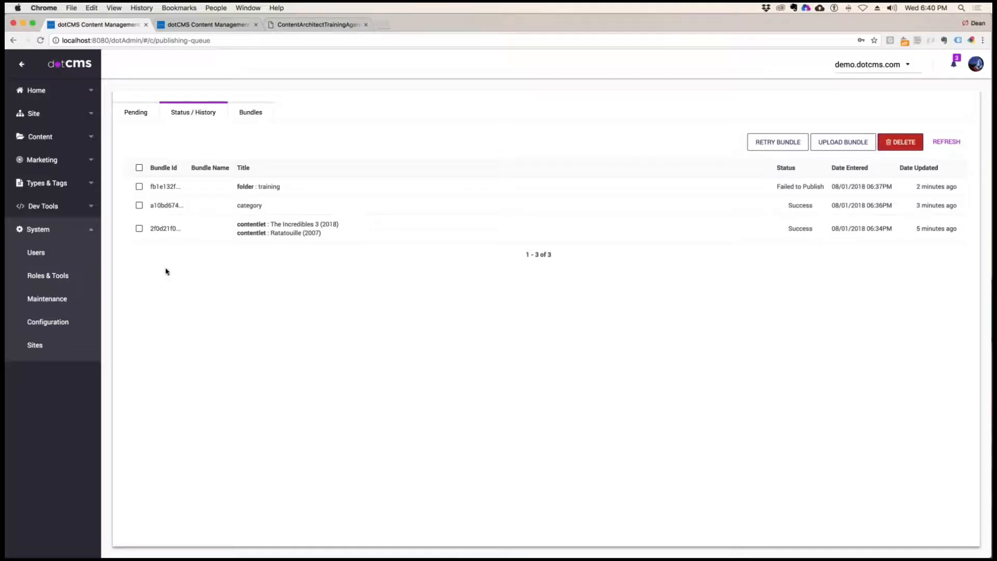
{"action": "left_click", "coordinate": [90, 137]}
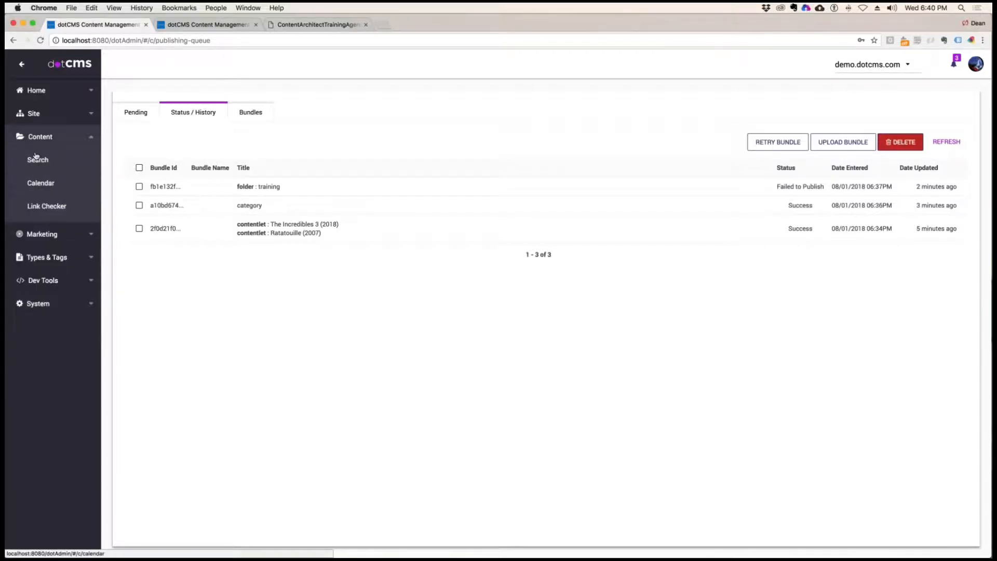
{"action": "left_click", "coordinate": [52, 160]}
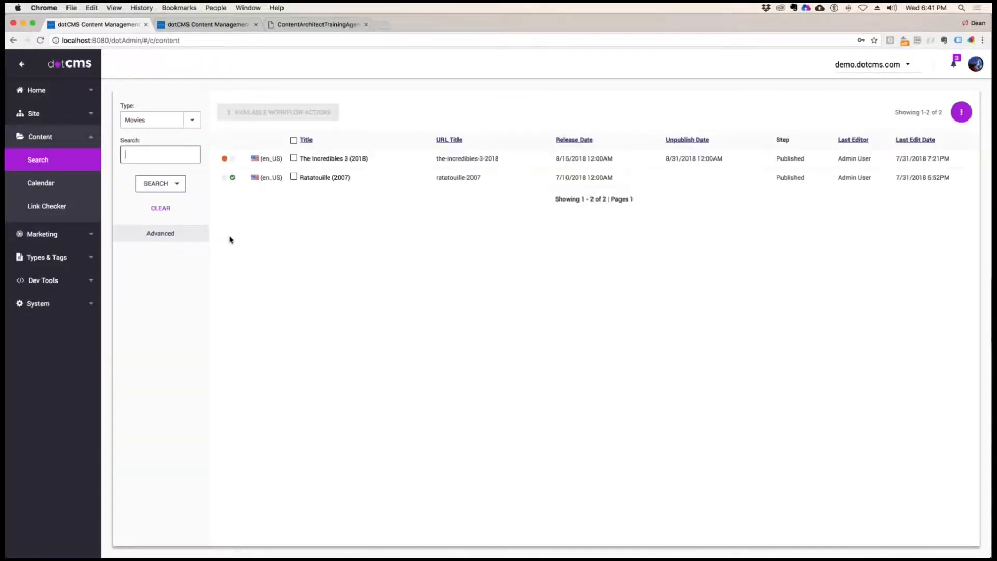
{"action": "left_click", "coordinate": [85, 303]}
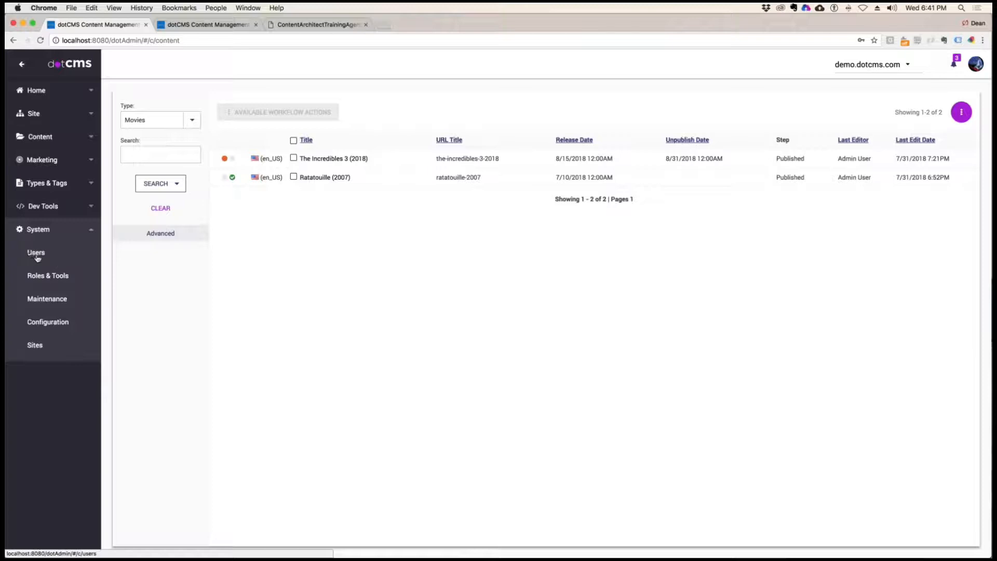
{"action": "left_click", "coordinate": [84, 306]}
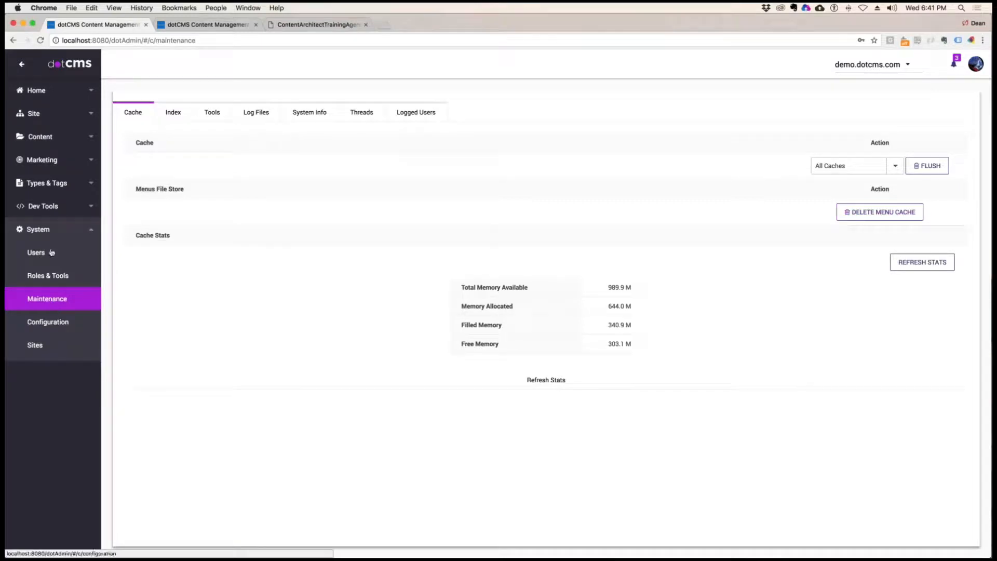
Create and save a new workflow scheme named Product Workflow, leaving the description empty
{"action": "left_click", "coordinate": [41, 185]}
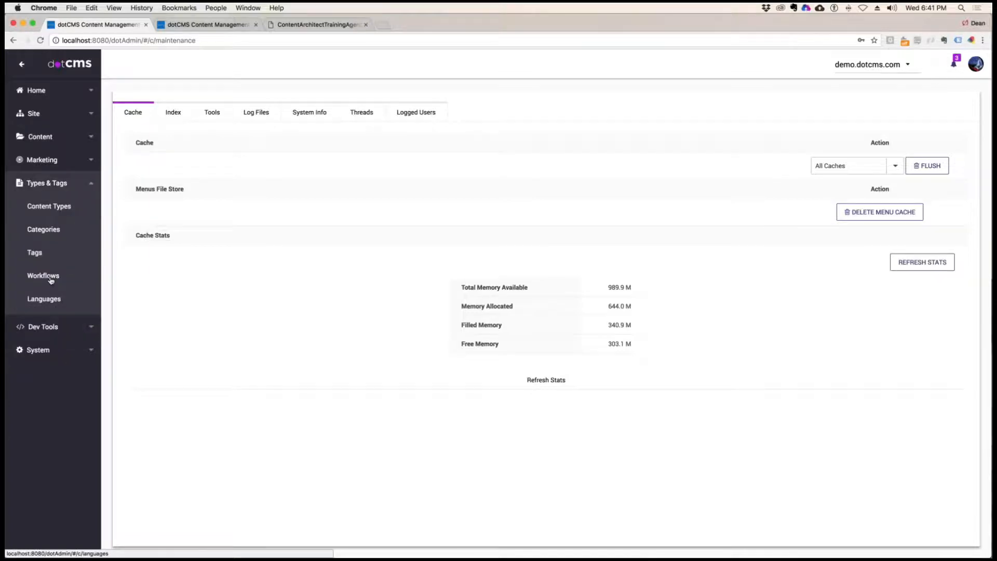
{"action": "left_click", "coordinate": [52, 276]}
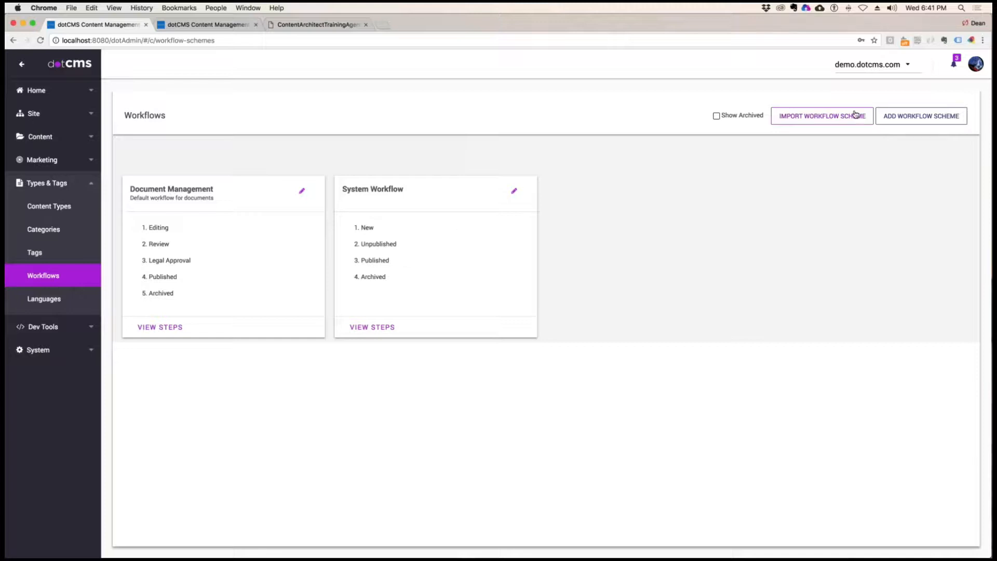
{"action": "left_click", "coordinate": [936, 119]}
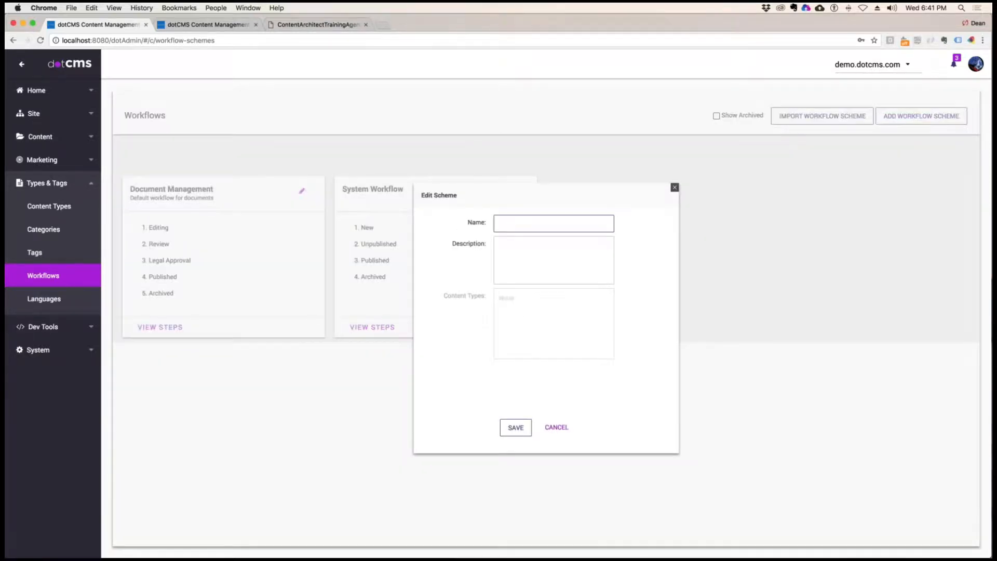
{"action": "left_click", "coordinate": [518, 249]}
{"action": "left_click", "coordinate": [565, 226]}
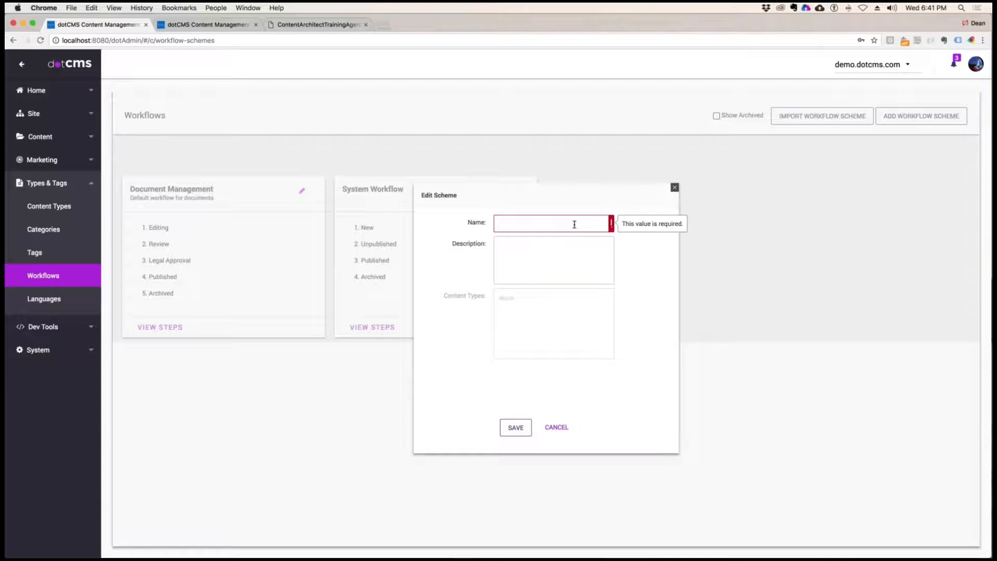
{"action": "type", "text": "Produ"}
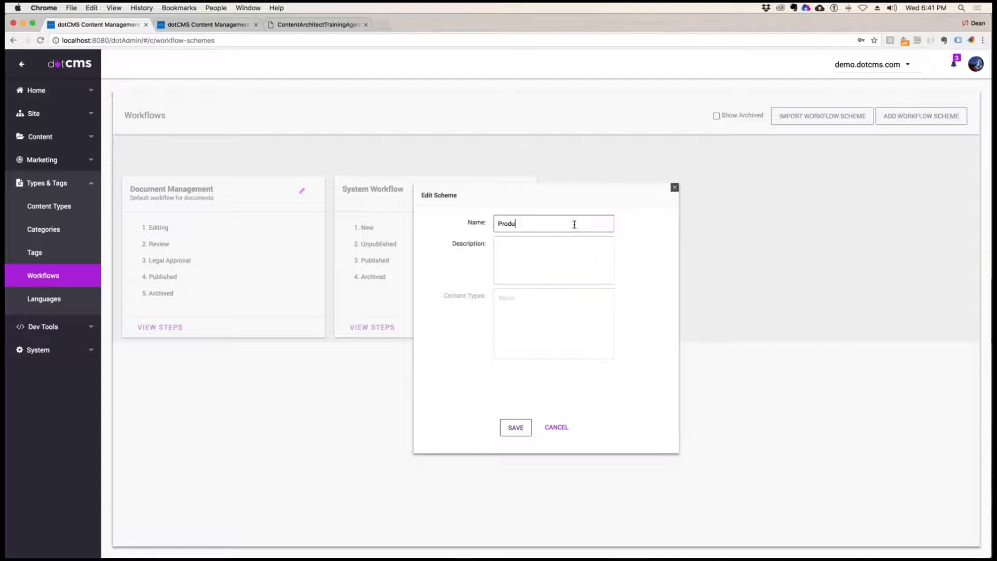
{"action": "type", "text": "ct Work"}
{"action": "key", "text": "BackSpace"}
{"action": "key", "text": "BackSpace"}
{"action": "type", "text": "rf"}
{"action": "key", "text": "BackSpace"}
{"action": "type", "text": "kflow"}
{"action": "left_click", "coordinate": [564, 273]}
{"action": "left_click", "coordinate": [516, 427]}
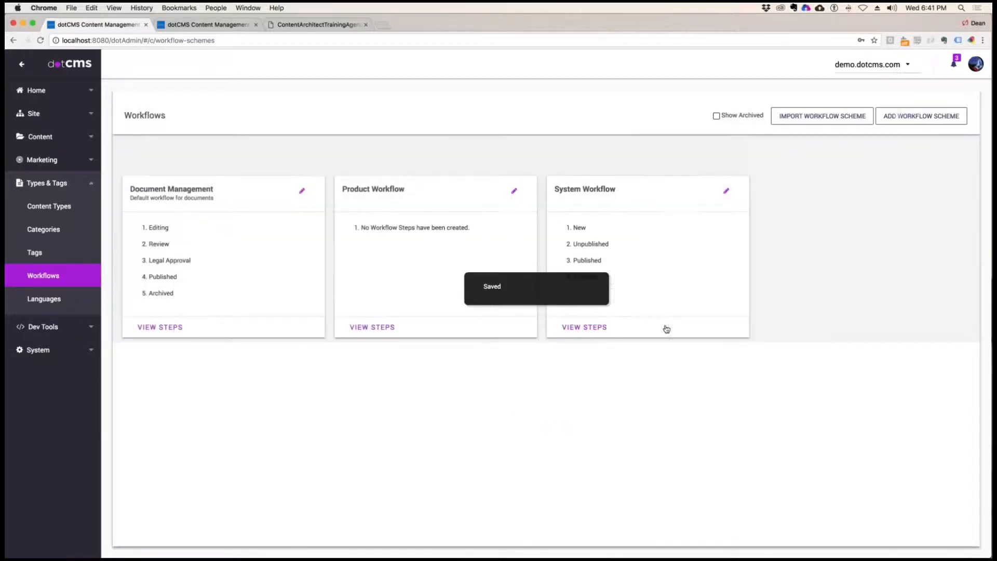
Open the Product Workflow scheme and add two workflow steps named Editing and Review
{"action": "left_click", "coordinate": [422, 236]}
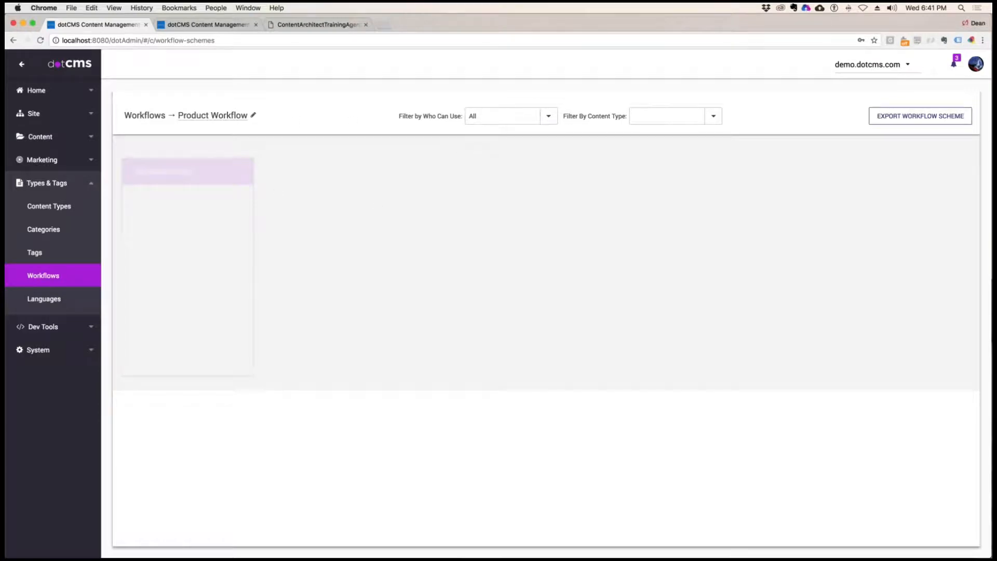
{"action": "left_click", "coordinate": [202, 178]}
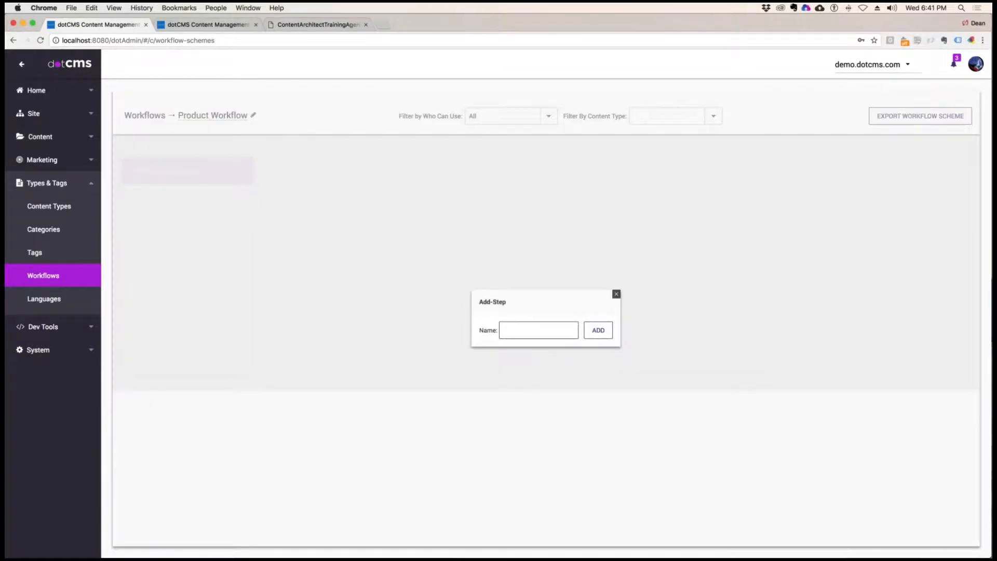
{"action": "type", "text": "D"}
{"action": "type", "text": "Editing"}
{"action": "key", "text": "Return"}
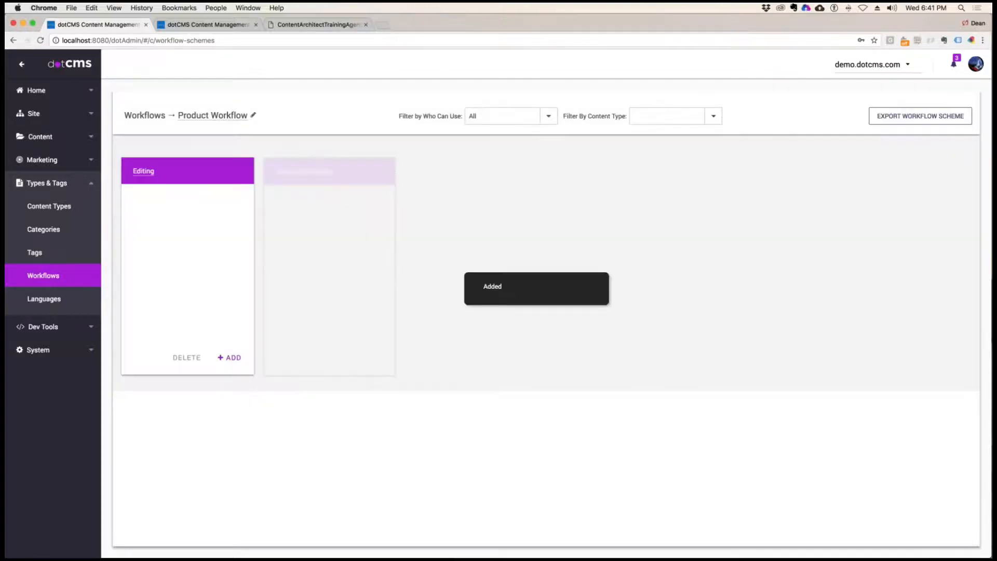
{"action": "left_click", "coordinate": [347, 190]}
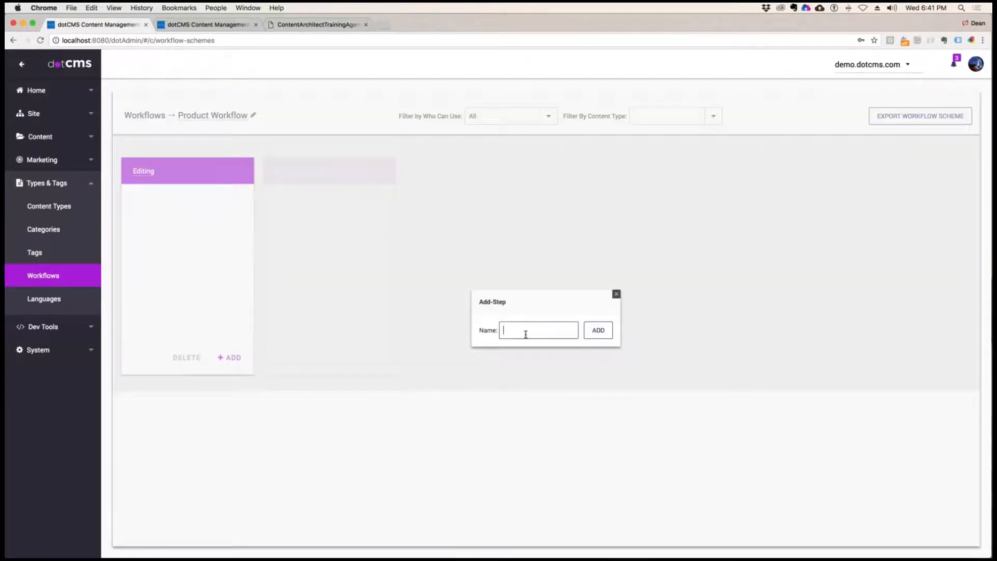
{"action": "type", "text": "Review"}
{"action": "key", "text": "Return"}
Add two more workflow steps named Published and Archived after the Review step
{"action": "left_click", "coordinate": [457, 194]}
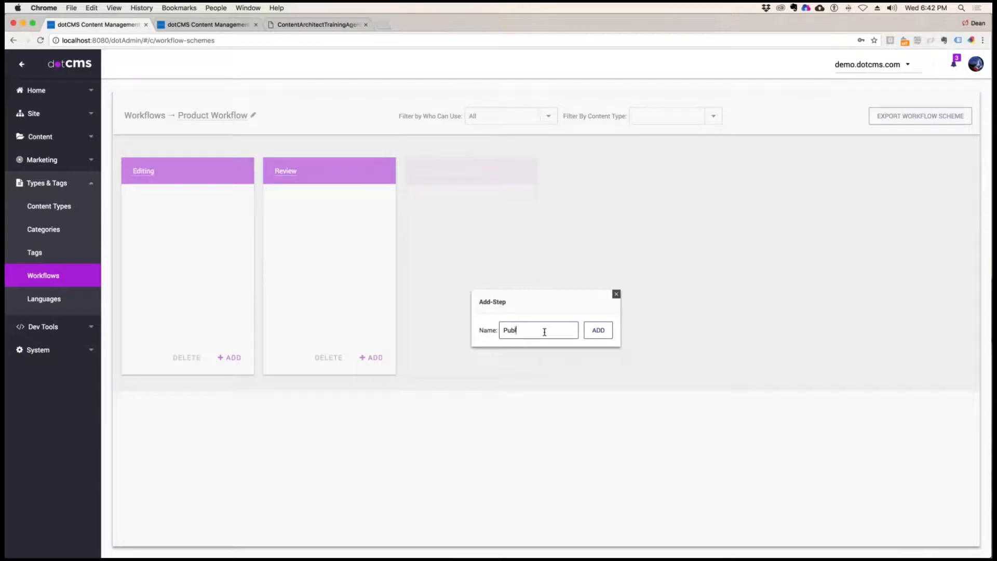
{"action": "type", "text": "Published"}
{"action": "key", "text": "Tab"}
{"action": "key", "text": "Return"}
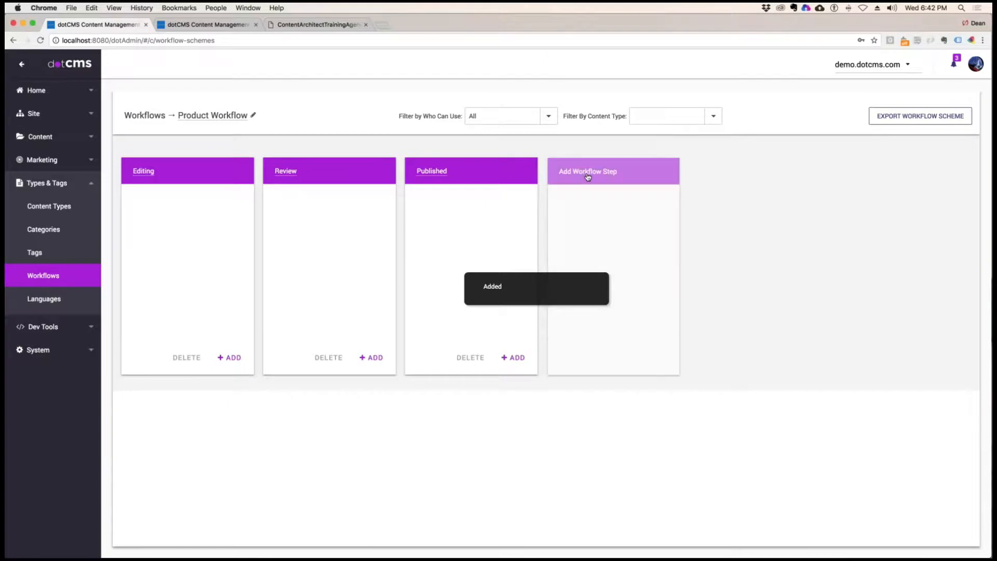
{"action": "left_click", "coordinate": [597, 195]}
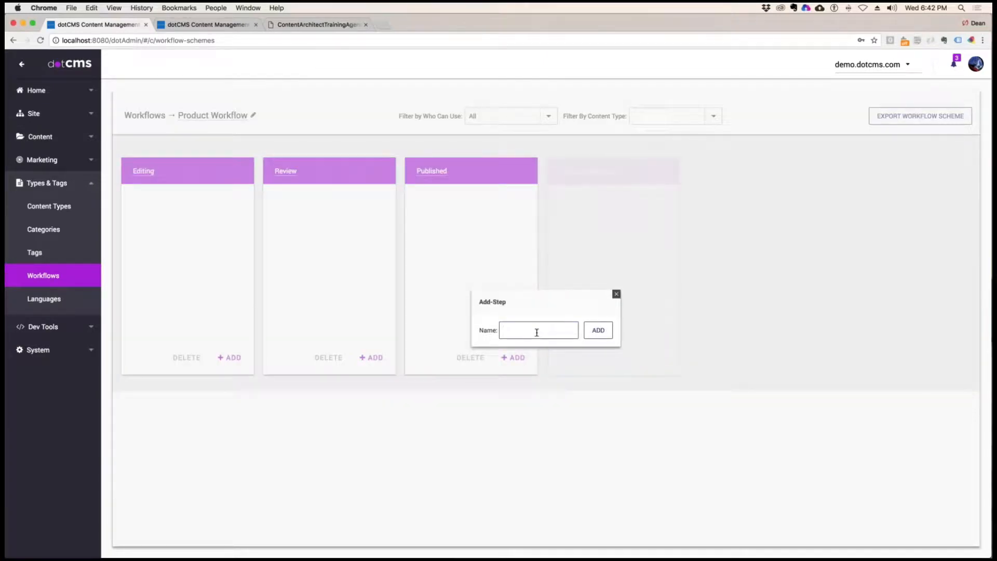
{"action": "type", "text": "Archived"}
{"action": "left_click", "coordinate": [598, 330]}
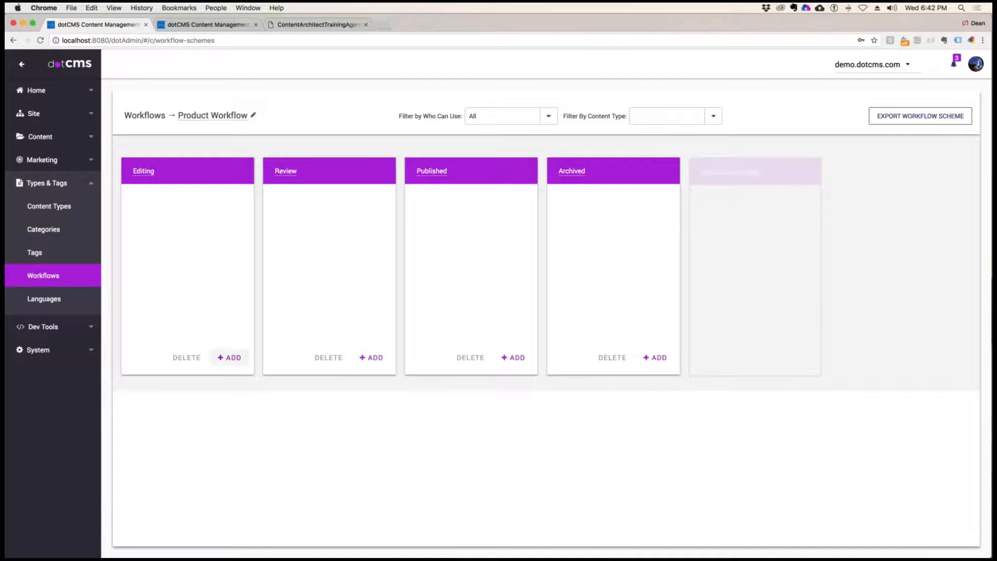
View the settings of the Editing workflow step and dismiss them
{"action": "left_click", "coordinate": [143, 171]}
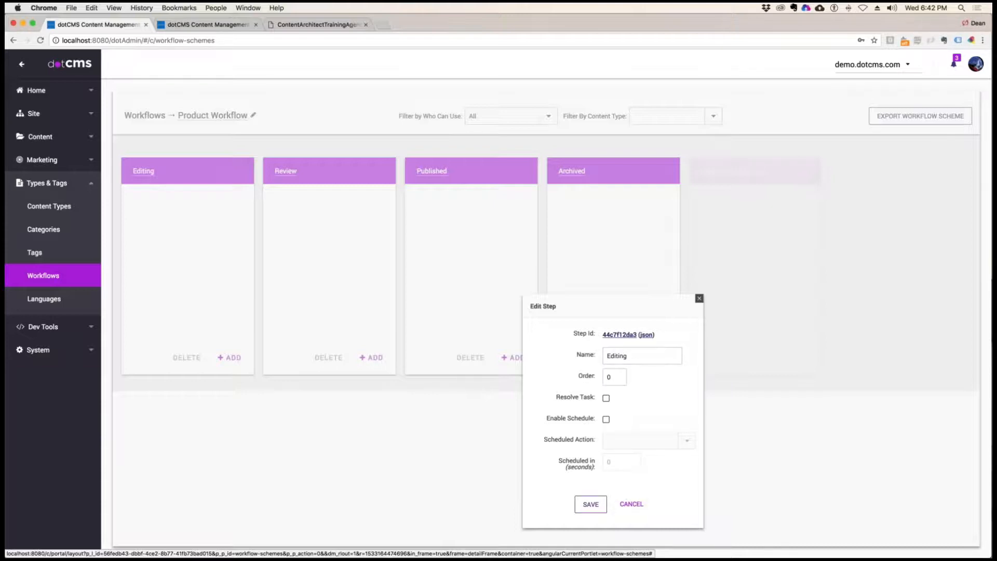
{"action": "left_click", "coordinate": [631, 505]}
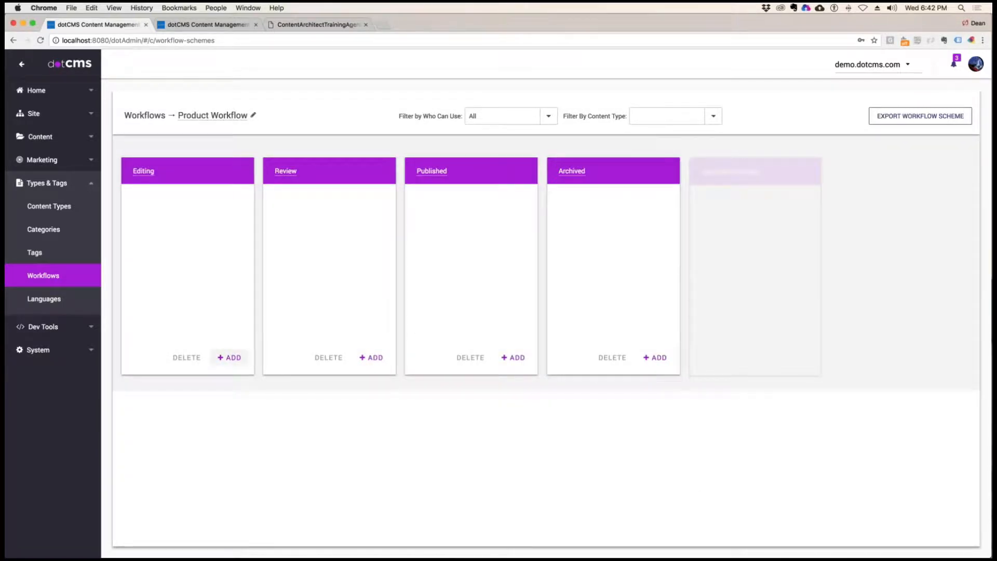
Add an action named Save to the Editing step and save it
{"action": "left_click", "coordinate": [229, 358]}
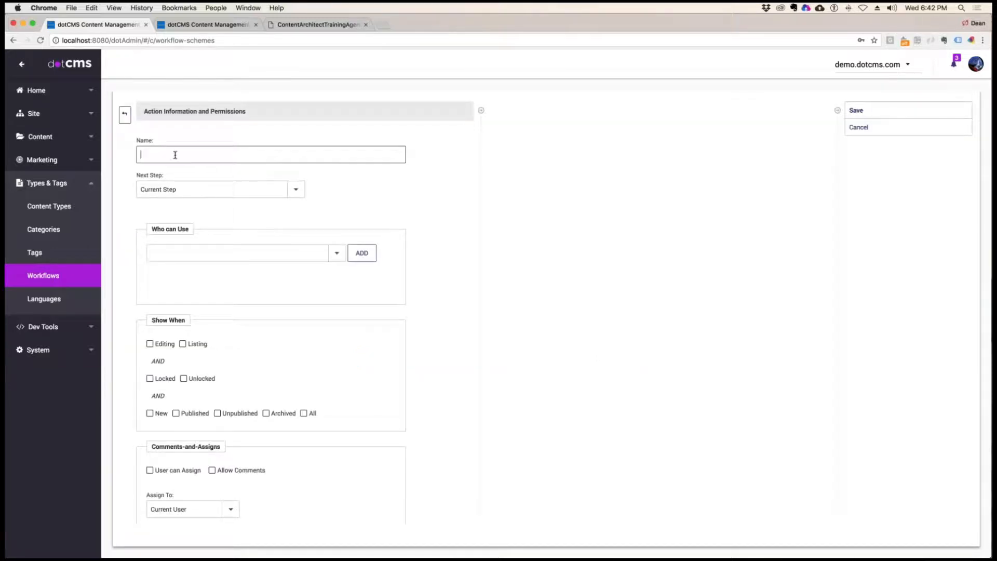
{"action": "type", "text": "Save"}
{"action": "key", "text": "Return"}
Add the Contributor role to those who can use the Save action
{"action": "left_click", "coordinate": [337, 271]}
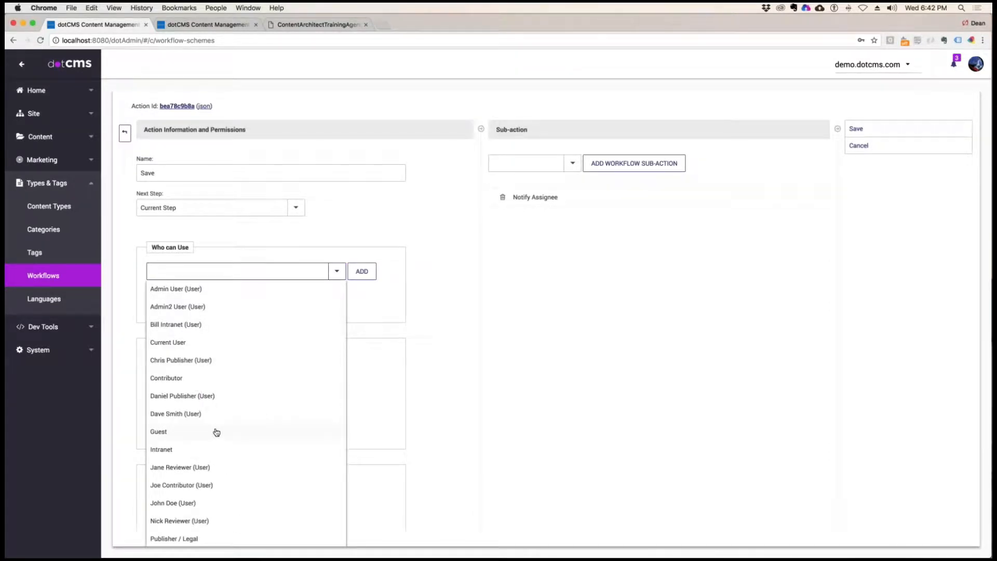
{"action": "scroll", "coordinate": [216, 431], "scroll_direction": "down", "scroll_amount": 1}
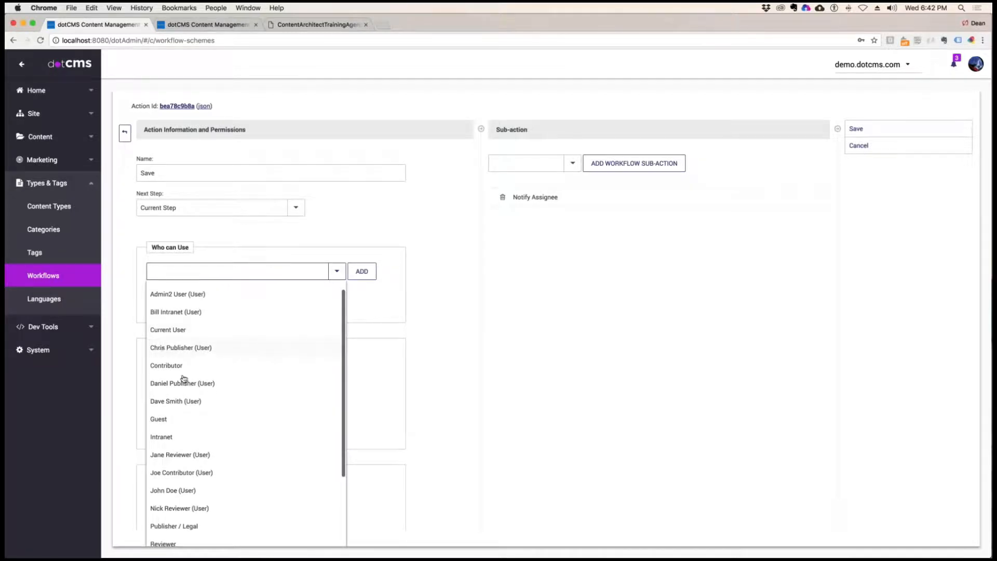
{"action": "scroll", "coordinate": [183, 379], "scroll_direction": "down", "scroll_amount": 5}
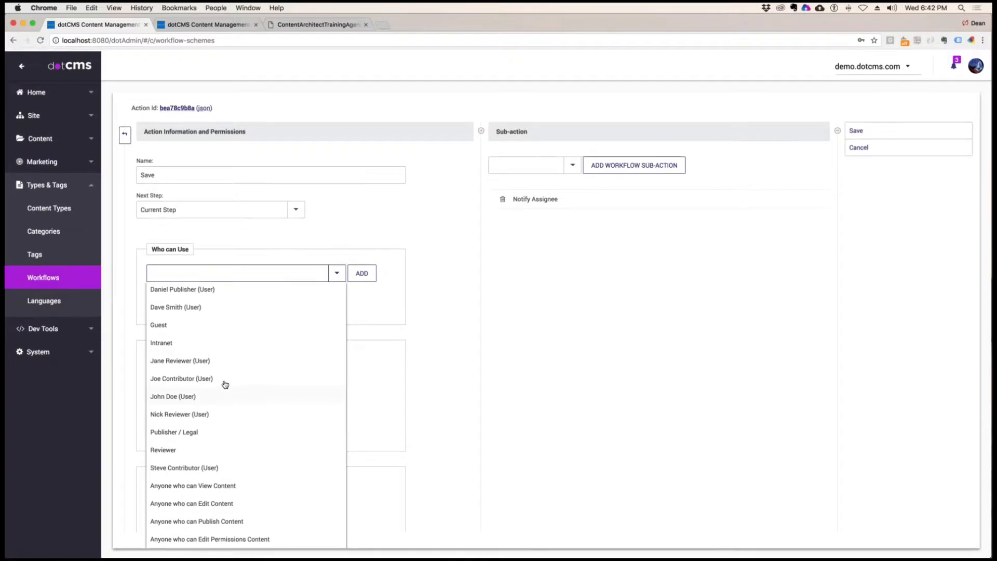
{"action": "left_click", "coordinate": [162, 275]}
{"action": "type", "text": "Contributor"}
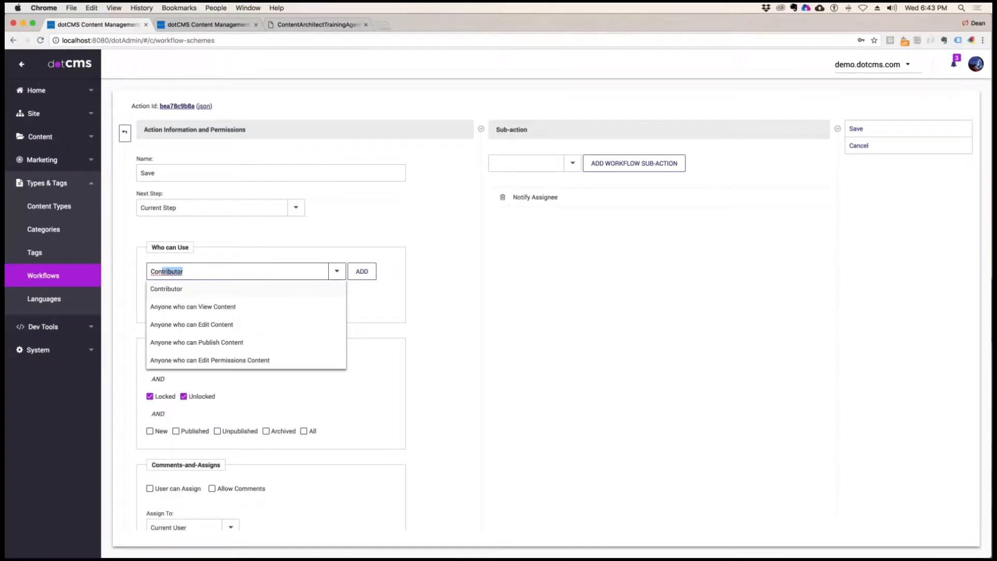
{"action": "left_click", "coordinate": [172, 290]}
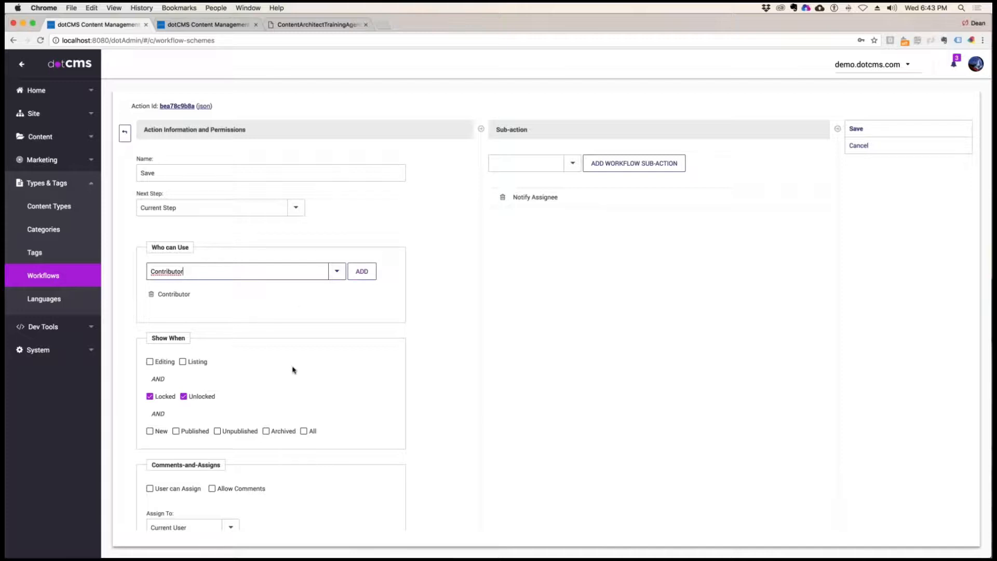
Make the Save action show for Editing and Listing, and for New, Published, Unpublished, Archived and All content states
{"action": "scroll", "coordinate": [293, 368], "scroll_direction": "down", "scroll_amount": 2}
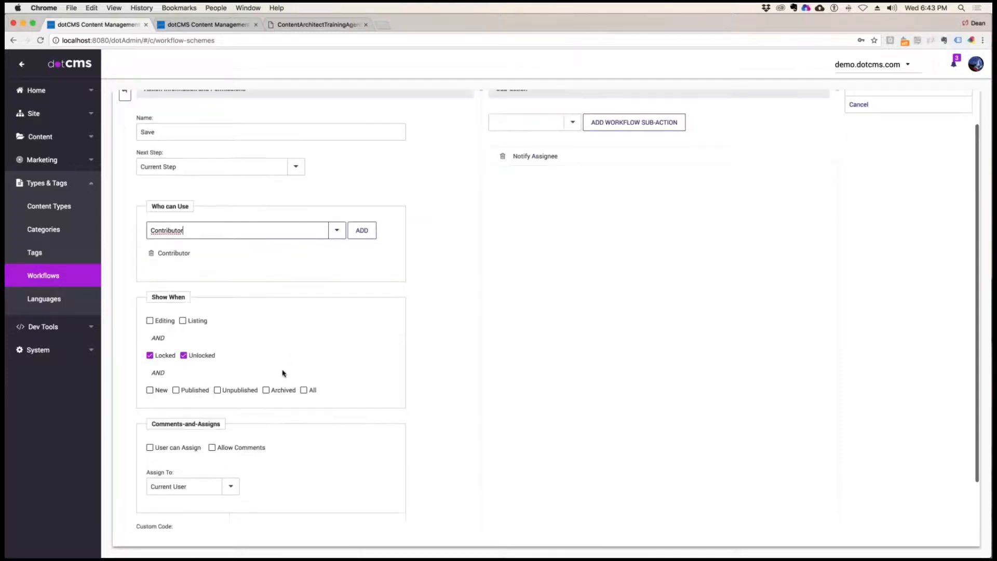
{"action": "left_click", "coordinate": [155, 321]}
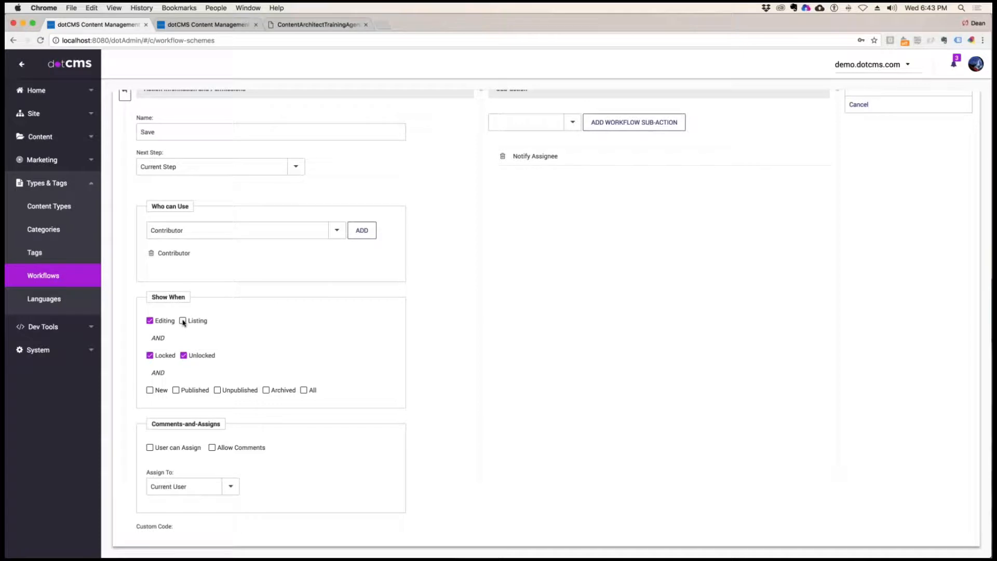
{"action": "left_click", "coordinate": [182, 322]}
{"action": "left_click", "coordinate": [150, 390]}
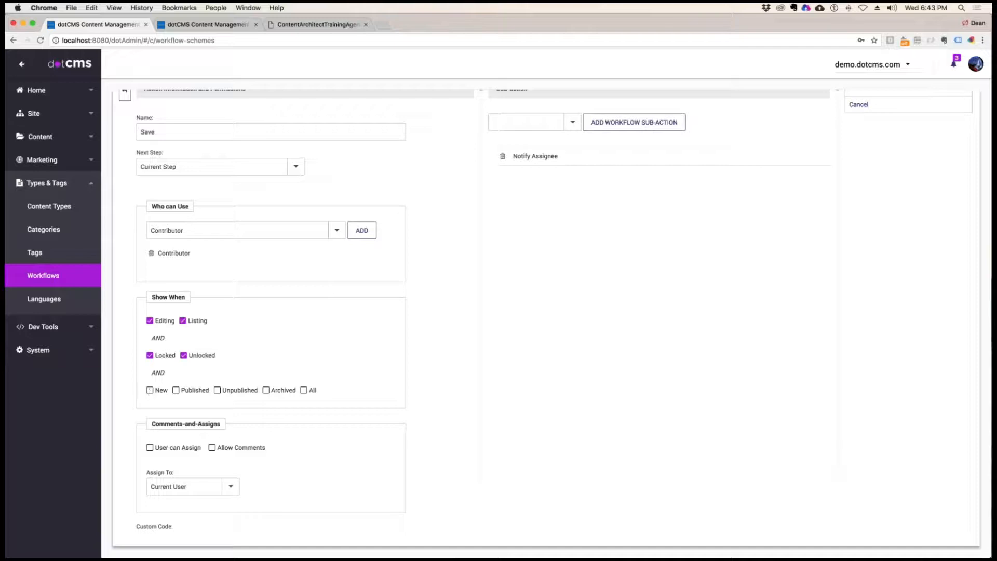
{"action": "left_click", "coordinate": [176, 390]}
{"action": "left_click", "coordinate": [218, 392]}
{"action": "left_click", "coordinate": [266, 391]}
{"action": "left_click", "coordinate": [266, 391]}
{"action": "left_click", "coordinate": [304, 390]}
{"action": "scroll", "coordinate": [413, 436], "scroll_direction": "down", "scroll_amount": 1}
{"action": "scroll", "coordinate": [413, 436], "scroll_direction": "down", "scroll_amount": 2}
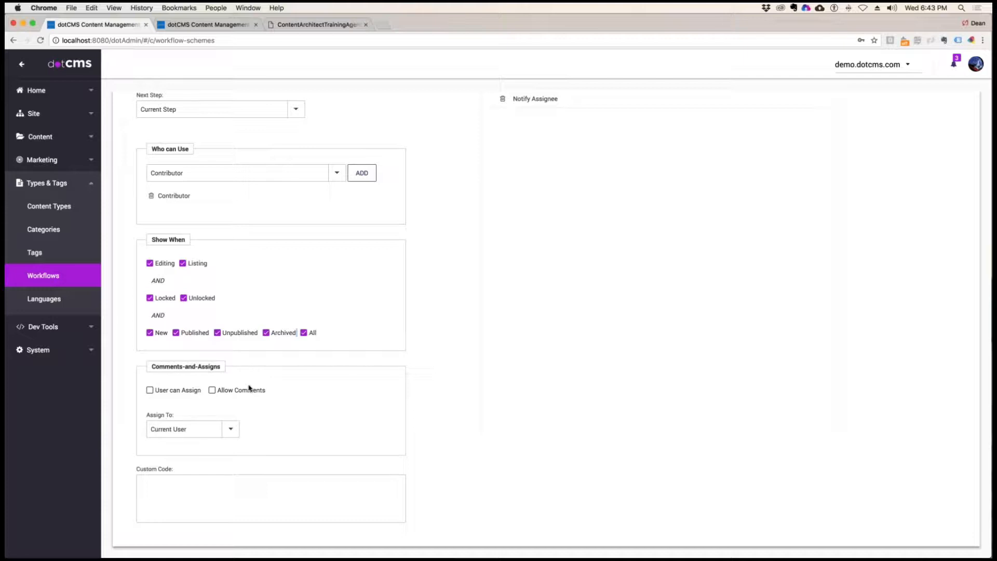
Review the available assignees for the Save action and assign it to Current User
{"action": "left_click_drag", "start_coordinate": [173, 418], "coordinate": [140, 414]}
{"action": "left_click", "coordinate": [230, 430]}
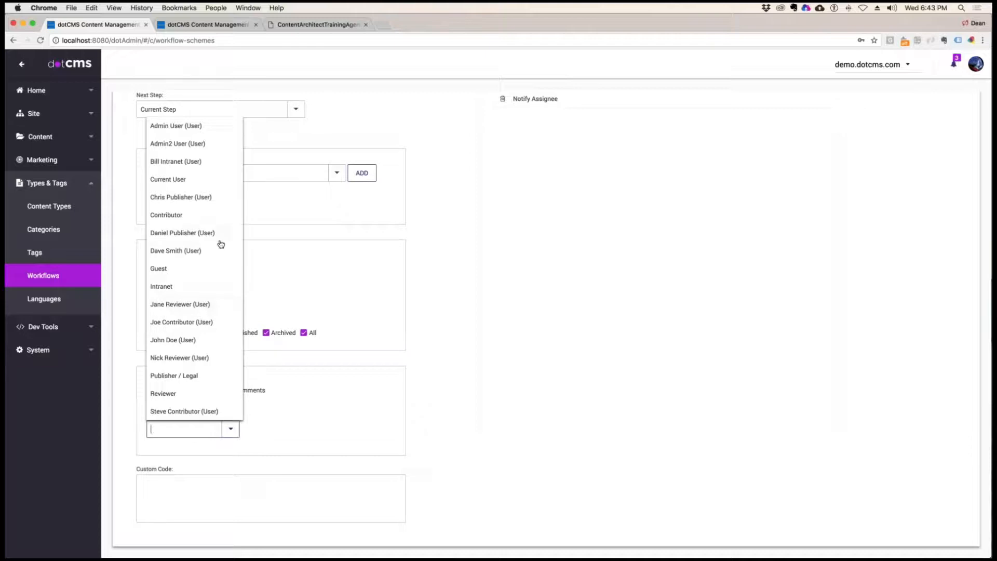
{"action": "left_click", "coordinate": [438, 453]}
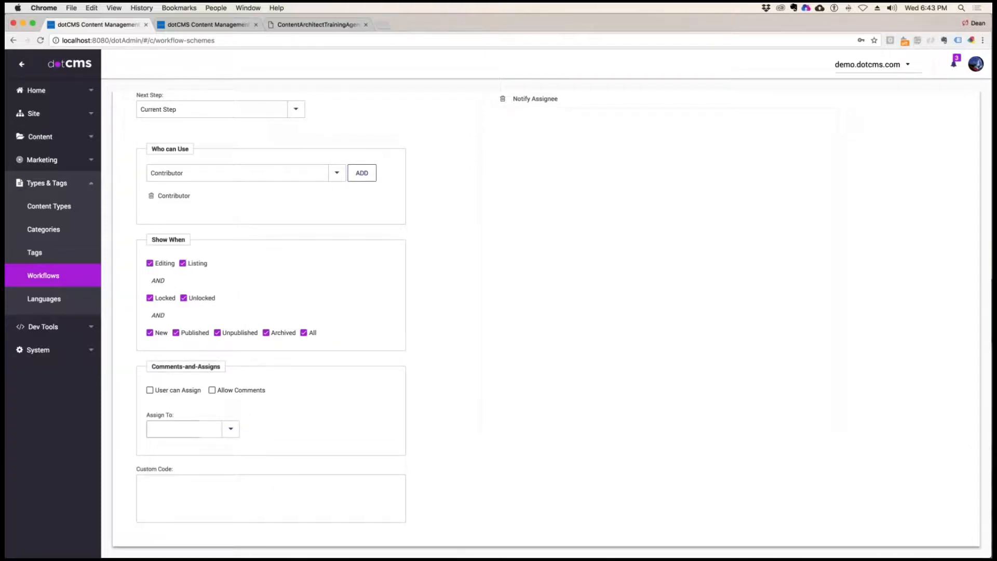
{"action": "left_click", "coordinate": [231, 431]}
{"action": "left_click", "coordinate": [231, 431]}
{"action": "left_click", "coordinate": [231, 431]}
{"action": "left_click", "coordinate": [167, 179]}
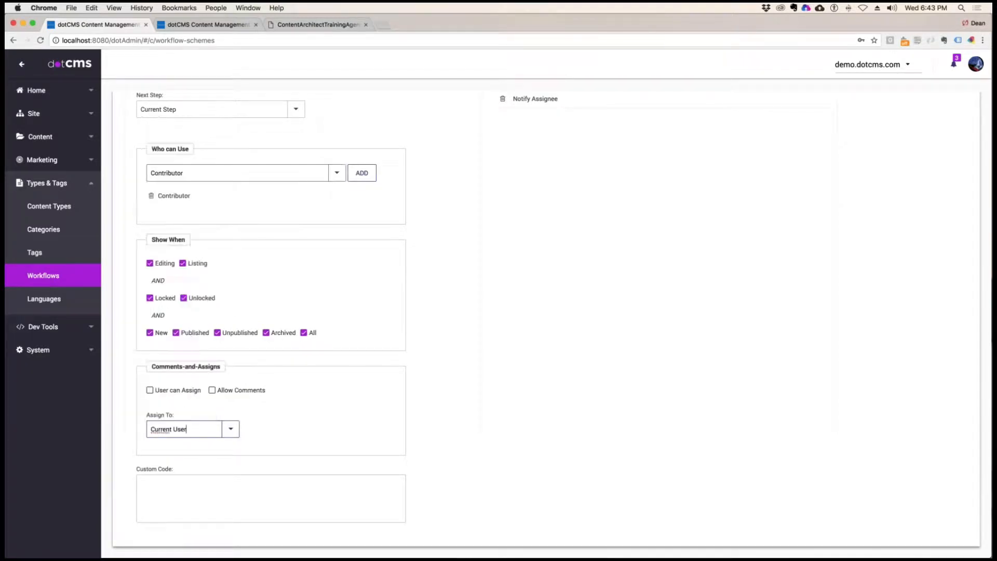
Replace the Save action's Notify Assignee sub-action with Save content and save the action
{"action": "scroll", "coordinate": [658, 306], "scroll_direction": "up", "scroll_amount": 2}
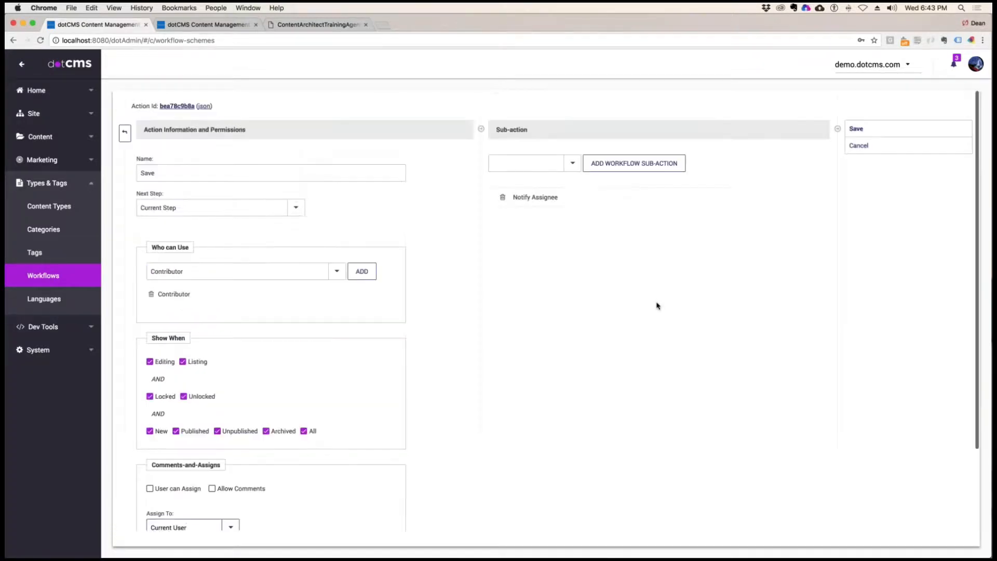
{"action": "left_click", "coordinate": [503, 198]}
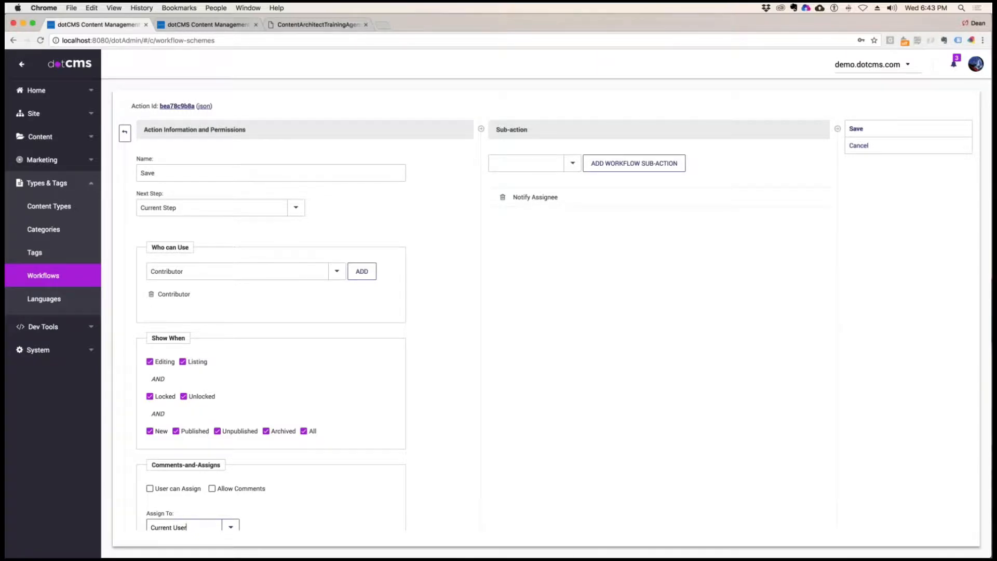
{"action": "left_click", "coordinate": [580, 103]}
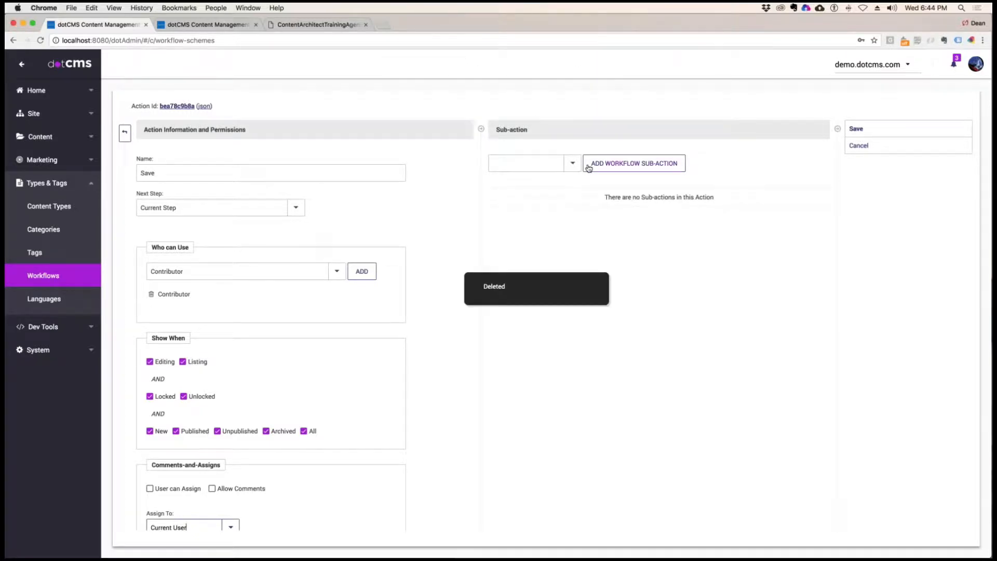
{"action": "left_click", "coordinate": [572, 163]}
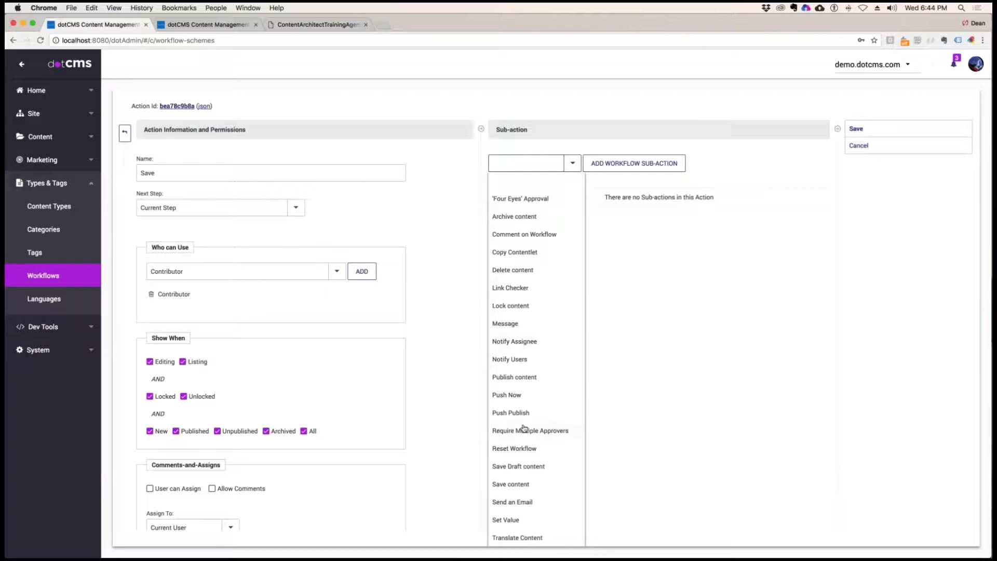
{"action": "left_click", "coordinate": [519, 484]}
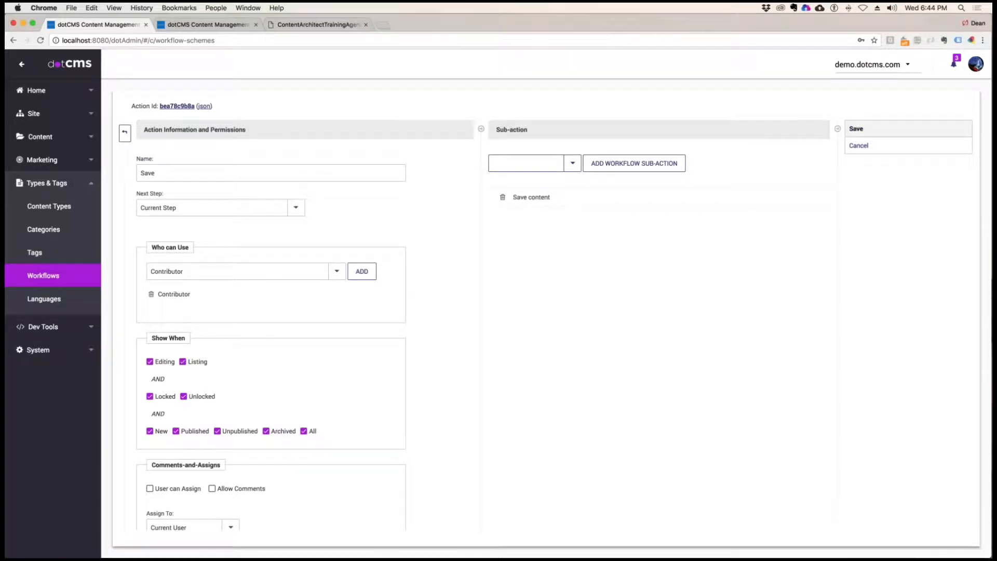
{"action": "left_click", "coordinate": [863, 129]}
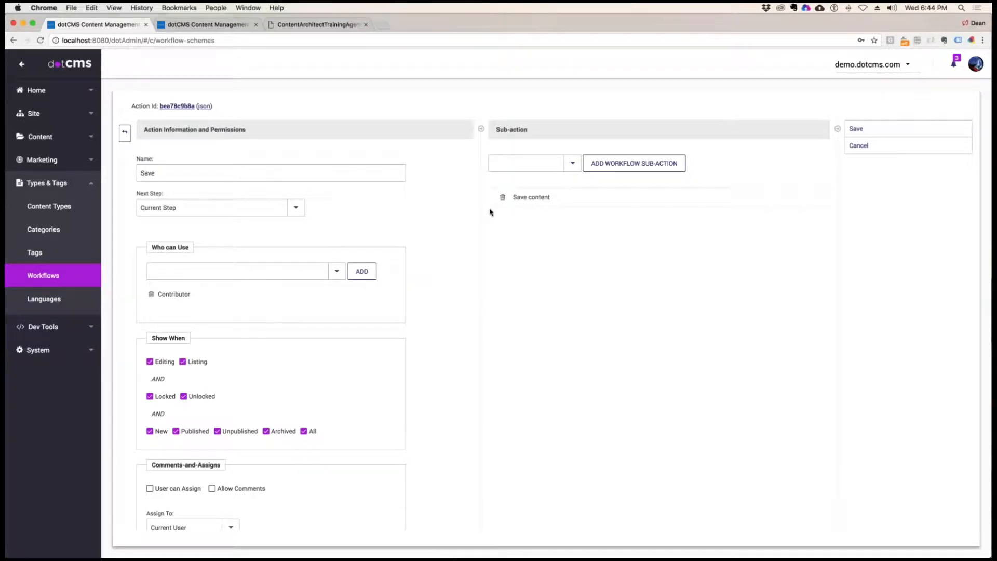
Add a 'Four Eyes' Approval sub-action to the Save action and set its number of approvers to 4
{"action": "left_click", "coordinate": [573, 163]}
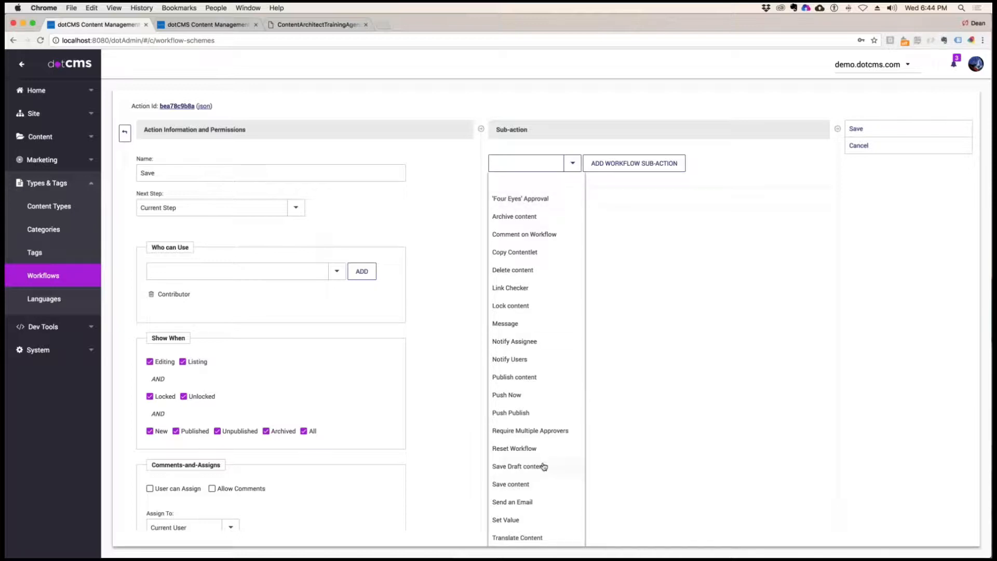
{"action": "left_click", "coordinate": [529, 202]}
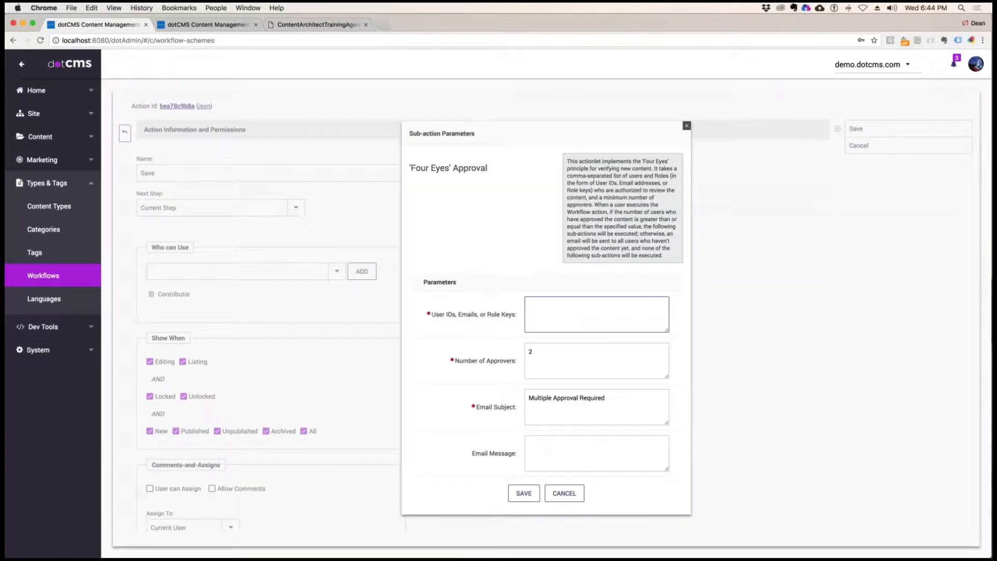
{"action": "left_click_drag", "start_coordinate": [435, 315], "coordinate": [454, 314]}
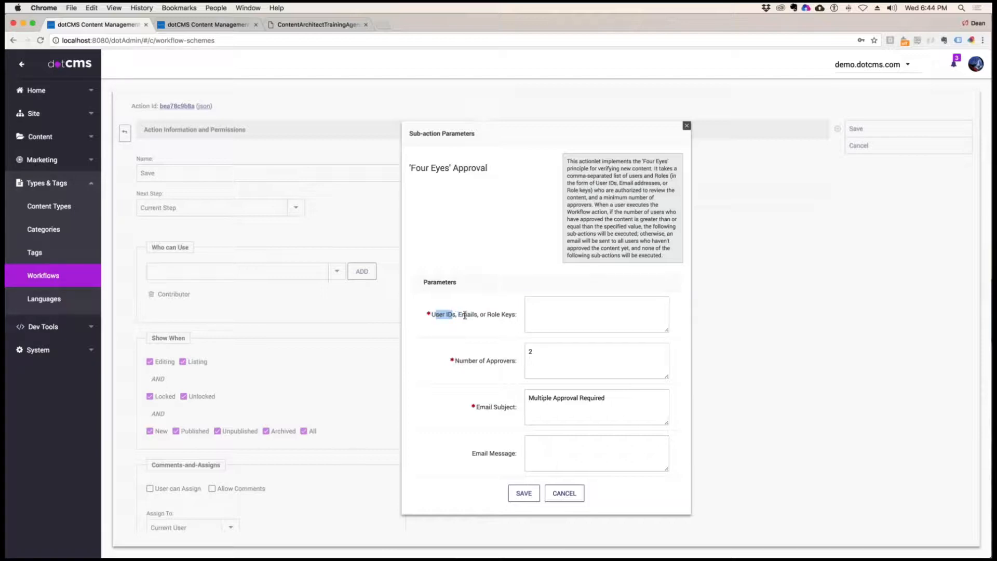
{"action": "left_click", "coordinate": [476, 315]}
{"action": "double_click", "coordinate": [477, 315]}
{"action": "left_click_drag", "start_coordinate": [488, 315], "coordinate": [515, 316]}
{"action": "left_click_drag", "start_coordinate": [544, 353], "coordinate": [529, 352]}
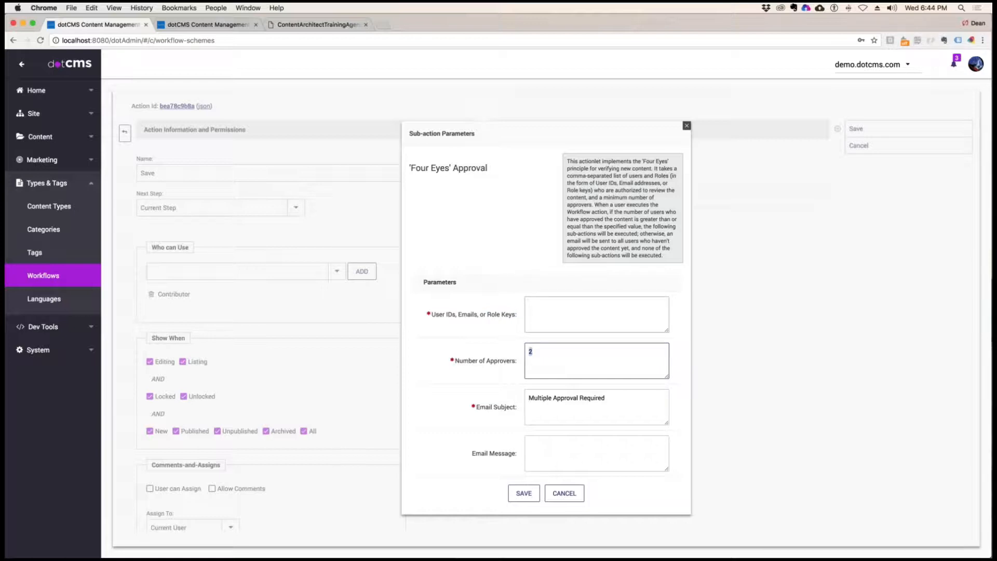
{"action": "type", "text": "4"}
{"action": "key", "text": "Tab"}
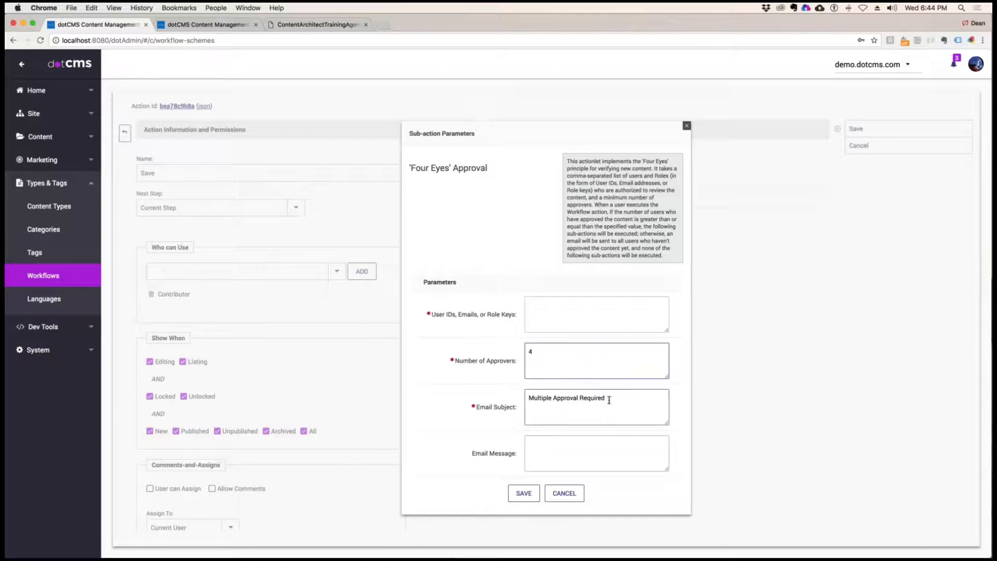
Replace the email subject of the 'Four Eyes' Approval parameters with $content.email
{"action": "left_click_drag", "start_coordinate": [608, 399], "coordinate": [513, 409]}
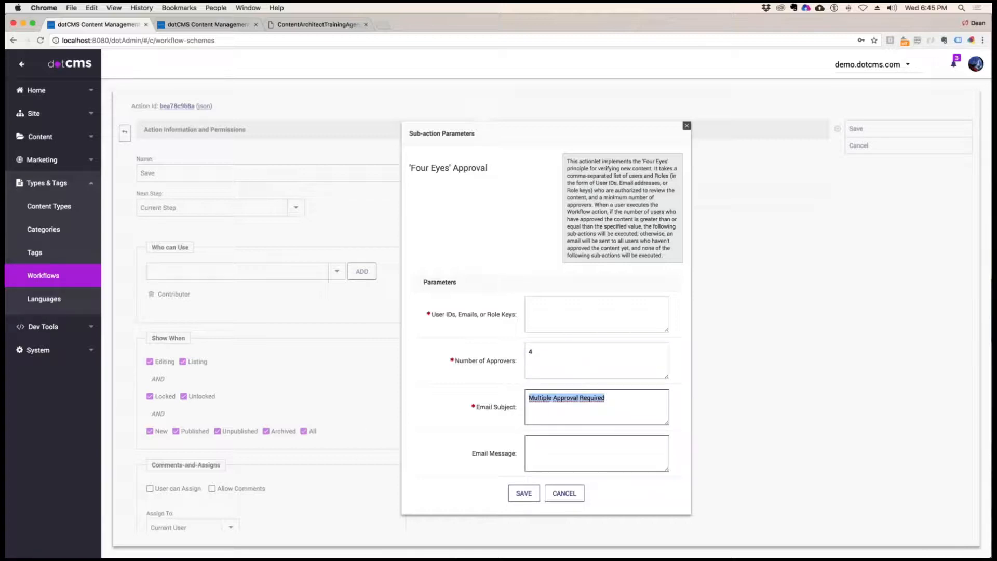
{"action": "left_click", "coordinate": [545, 444]}
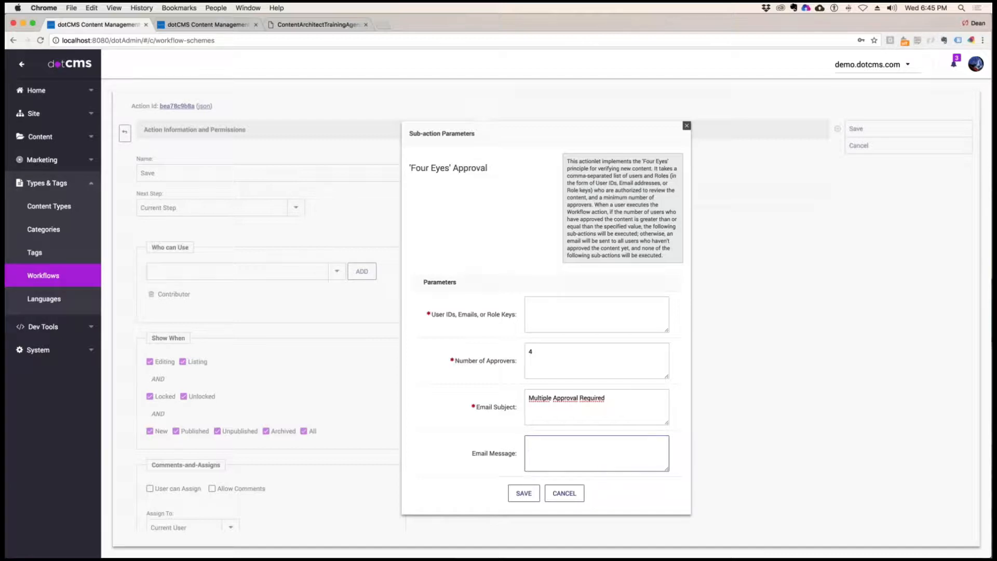
{"action": "key", "text": "shift+Tab"}
{"action": "key", "text": "shift+Tab"}
{"action": "left_click_drag", "start_coordinate": [587, 399], "coordinate": [486, 401]}
{"action": "type", "text": "S"}
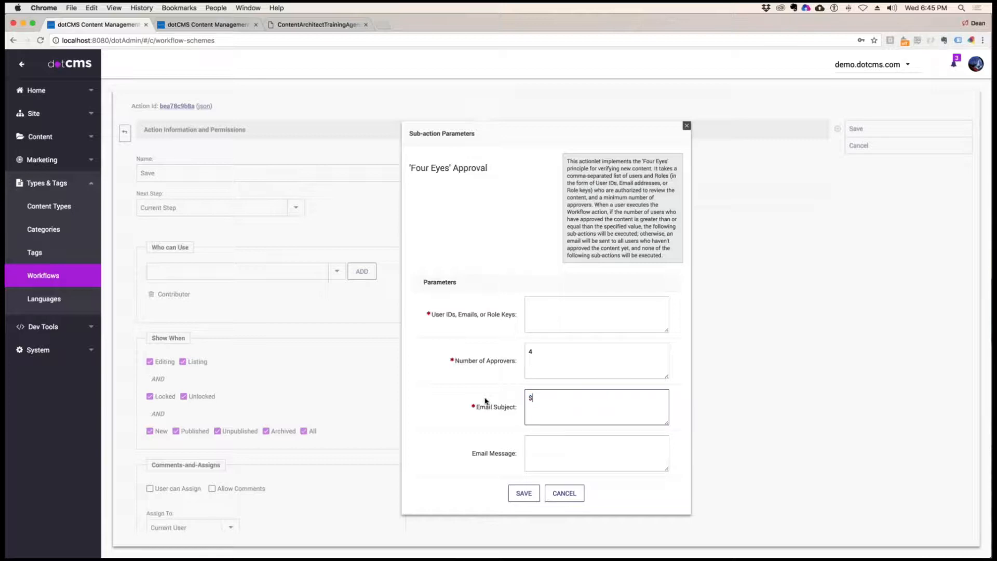
{"action": "type", "text": "content.email"}
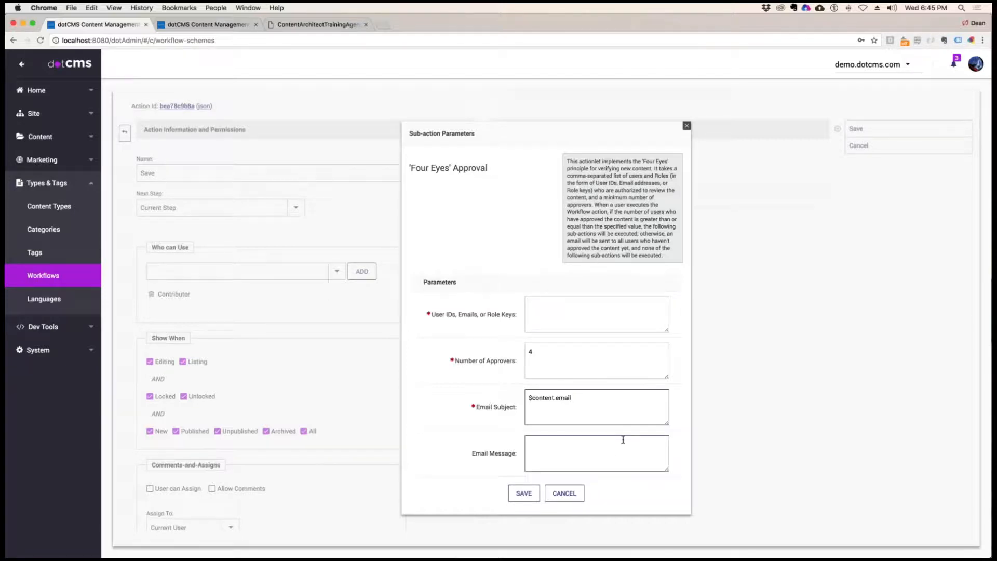
{"action": "left_click", "coordinate": [576, 442]}
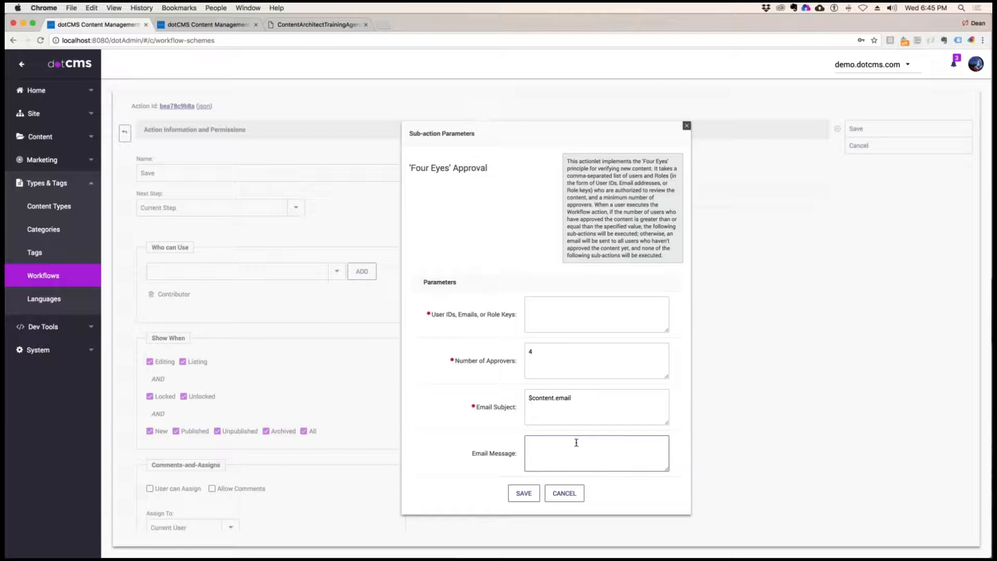
Cancel the parameter changes and delete the 'Four Eyes' Approval sub-action from the Save action
{"action": "left_click", "coordinate": [566, 493]}
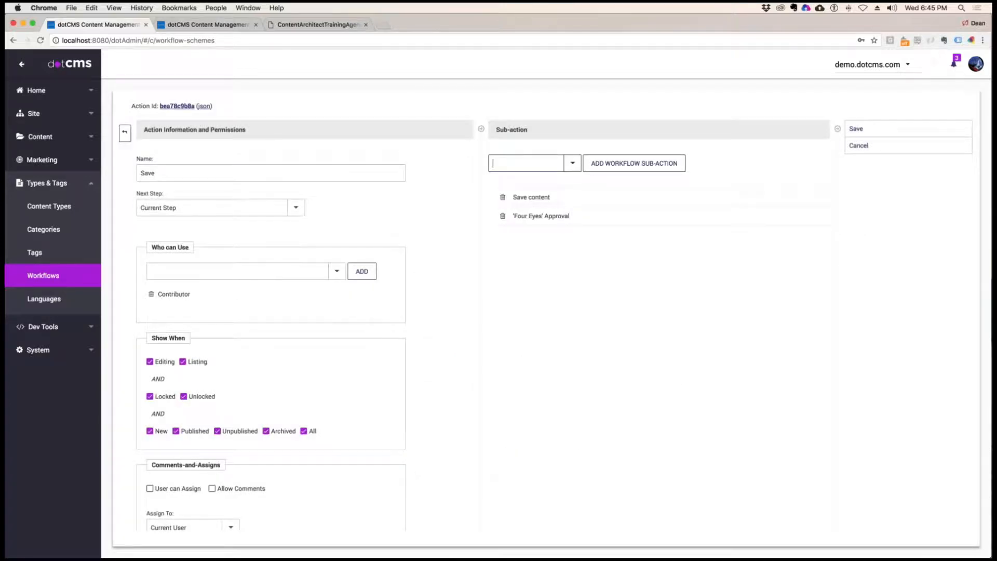
{"action": "left_click", "coordinate": [503, 216]}
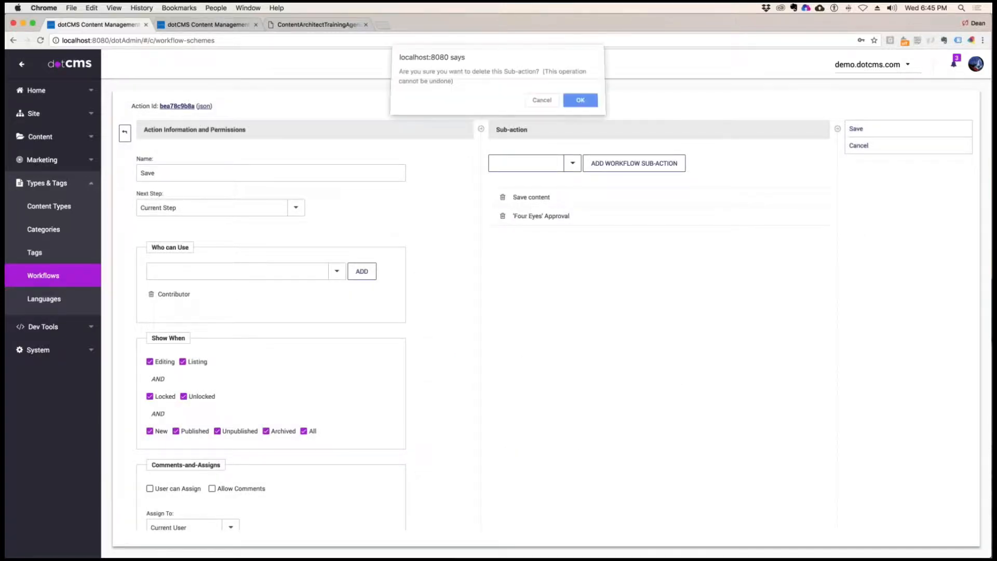
{"action": "left_click", "coordinate": [580, 108]}
Add a Push Now sub-action to the Save action
{"action": "left_click", "coordinate": [572, 163]}
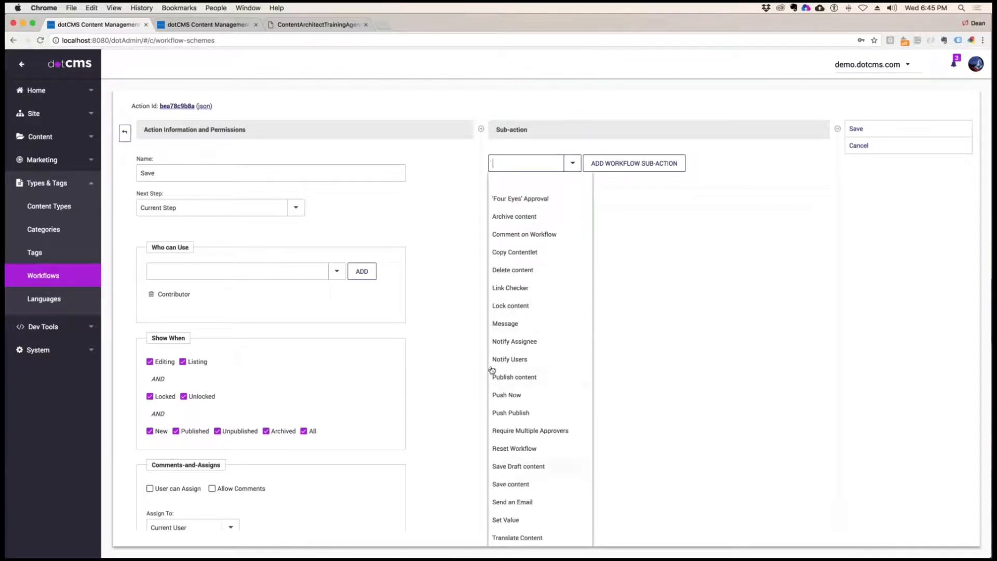
{"action": "left_click", "coordinate": [517, 398]}
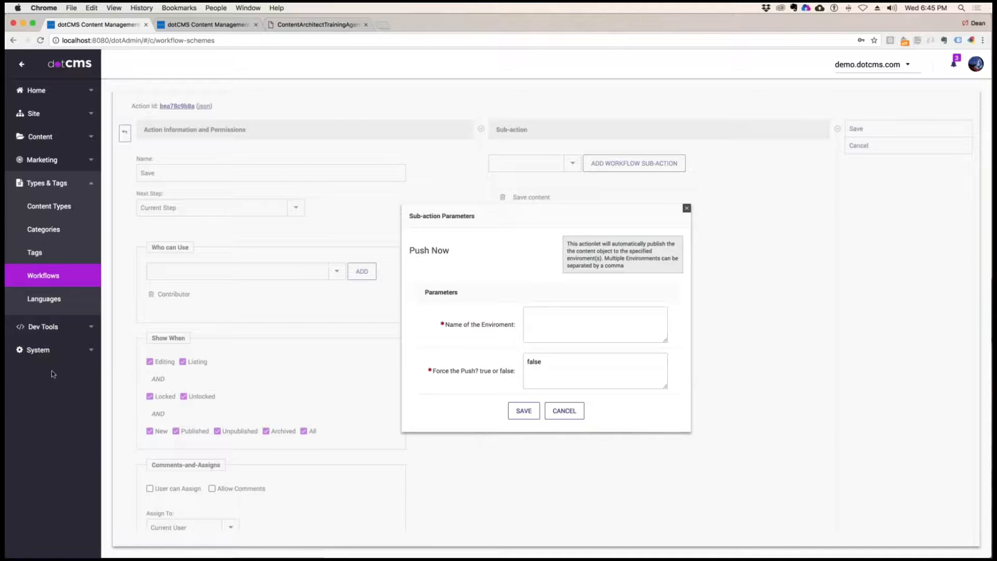
Open the system Configuration in a new browser tab and show its publishing environments
{"action": "left_click", "coordinate": [54, 350]}
{"action": "right_click", "coordinate": [53, 319]}
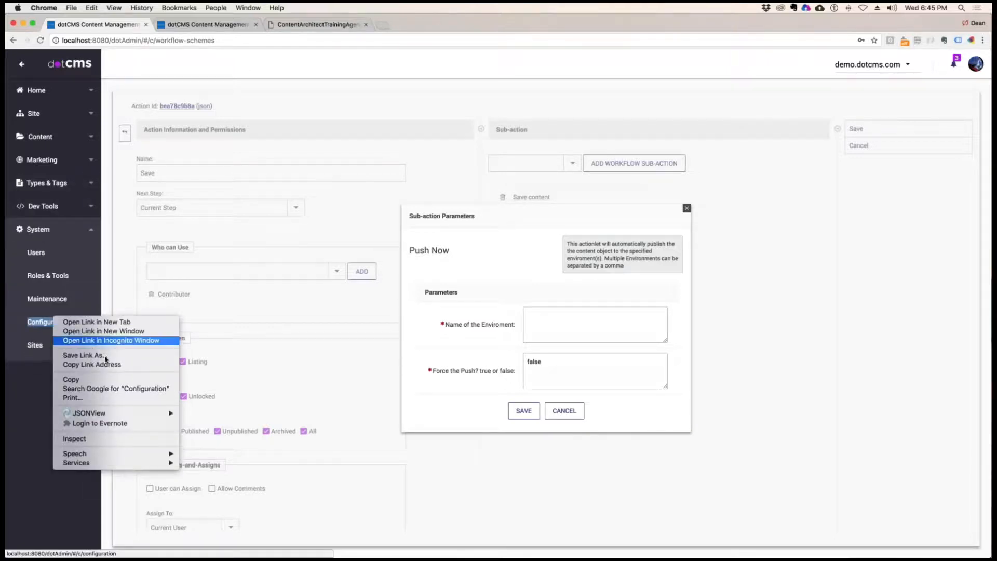
{"action": "left_click", "coordinate": [97, 322]}
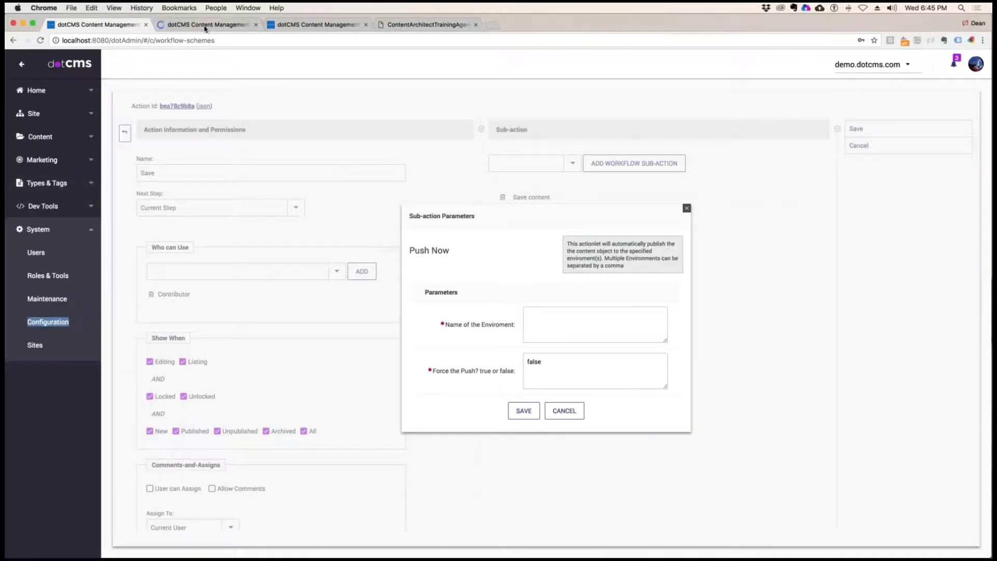
{"action": "left_click", "coordinate": [206, 27]}
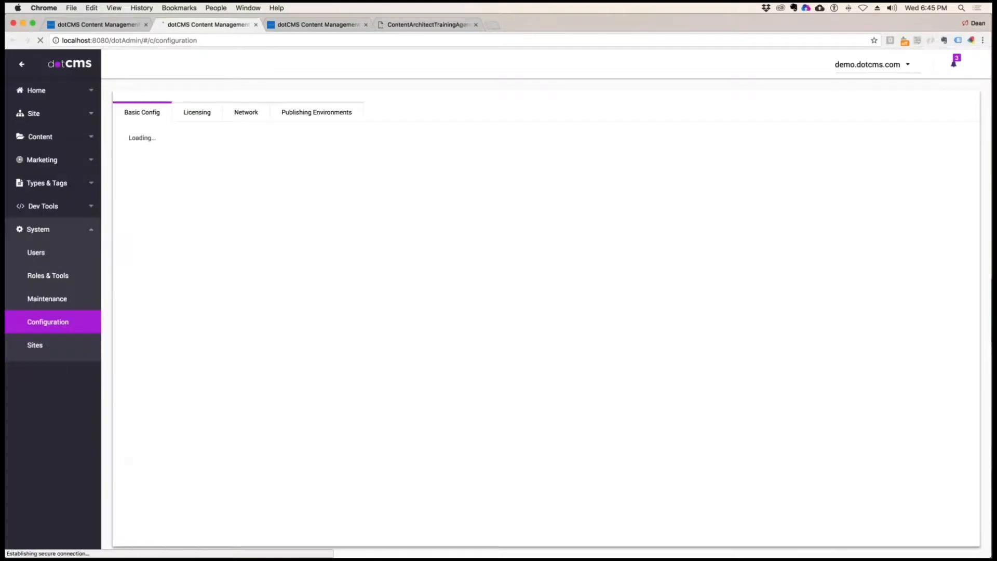
{"action": "left_click", "coordinate": [317, 113]}
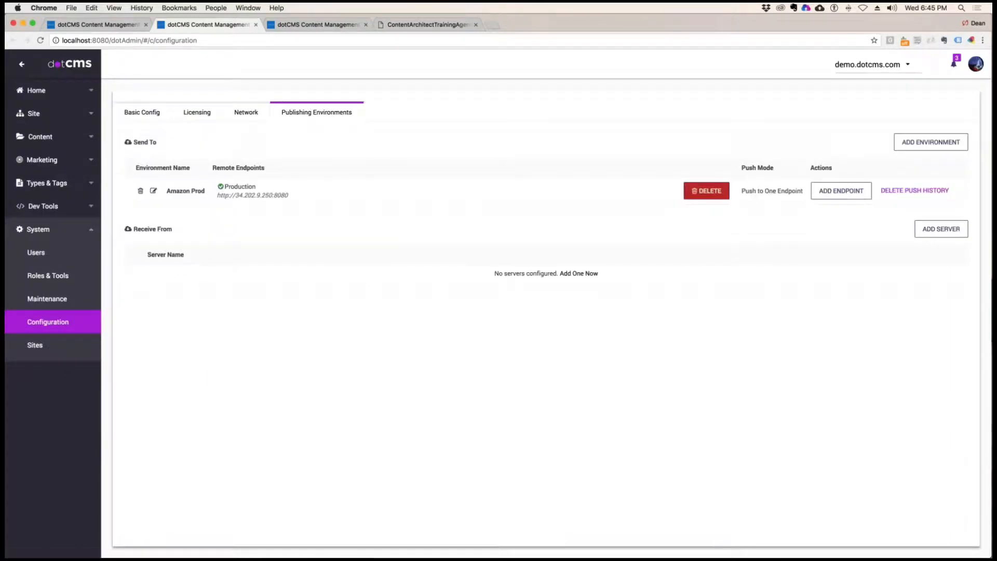
Check the Production endpoint's settings and copy the environment name Amazon Prod from the environment's settings
{"action": "left_click", "coordinate": [243, 194]}
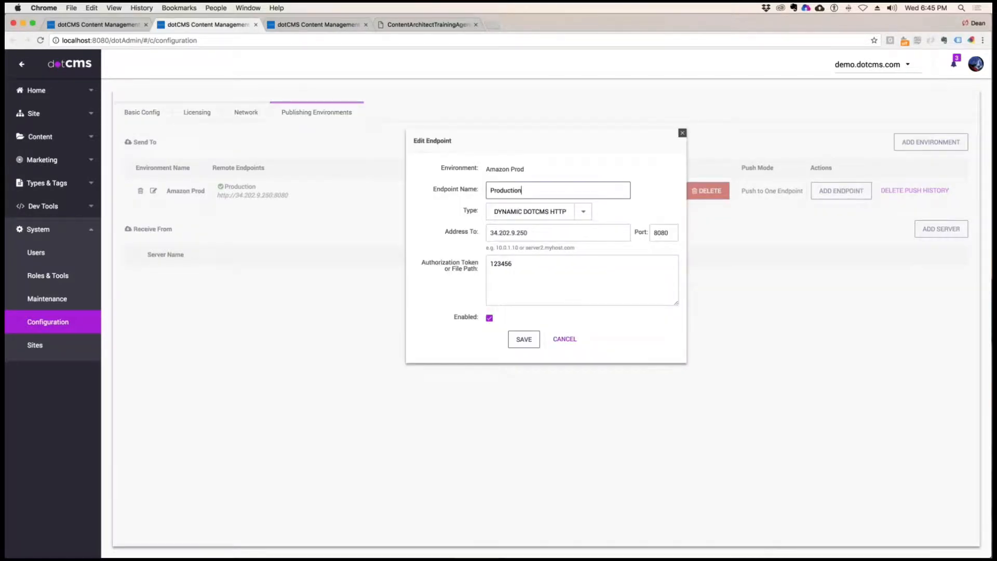
{"action": "key", "text": "Escape"}
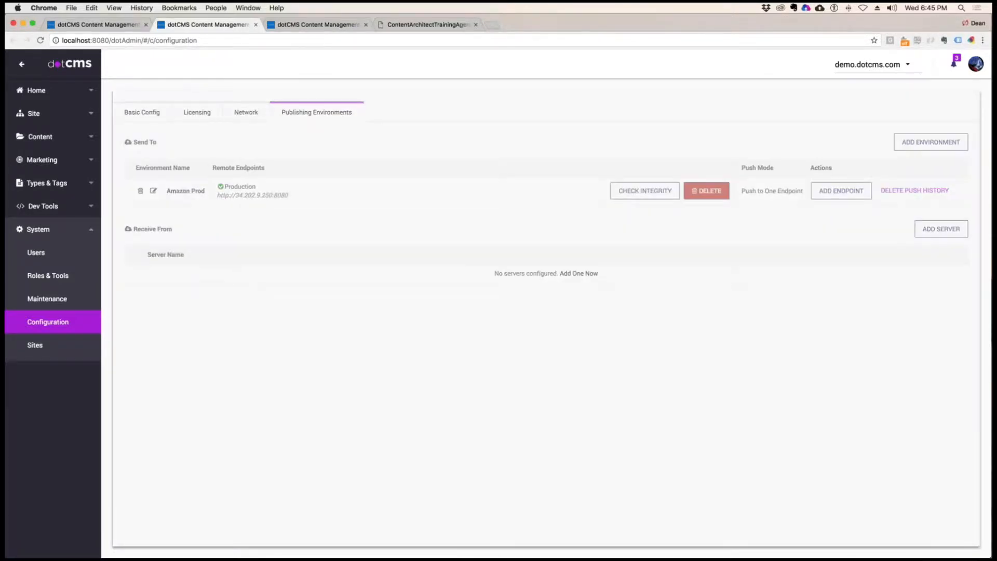
{"action": "left_click_drag", "start_coordinate": [574, 168], "coordinate": [475, 160]}
{"action": "key", "text": "super+c"}
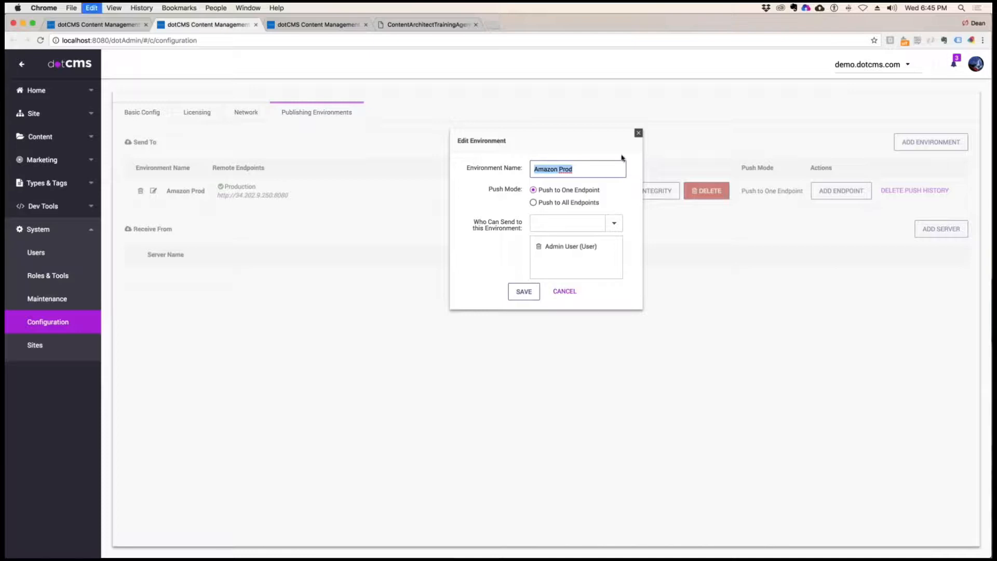
{"action": "key", "text": "Escape"}
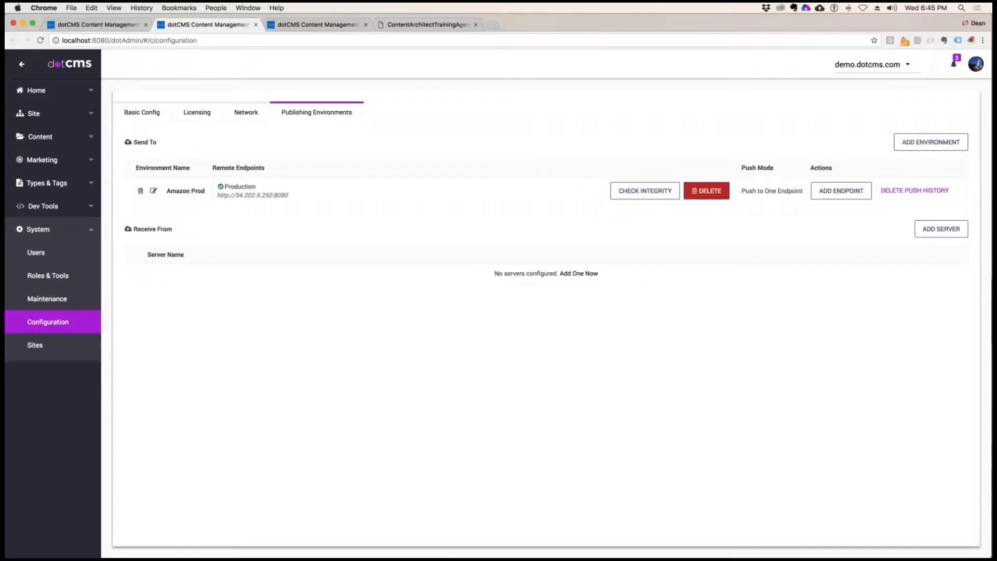
Paste Amazon Prod as the Push Now environment name in the workflow tab and save the parameters with the forced push kept at false
{"action": "key", "text": "super+1"}
{"action": "left_click", "coordinate": [566, 329]}
{"action": "key", "text": "super+v"}
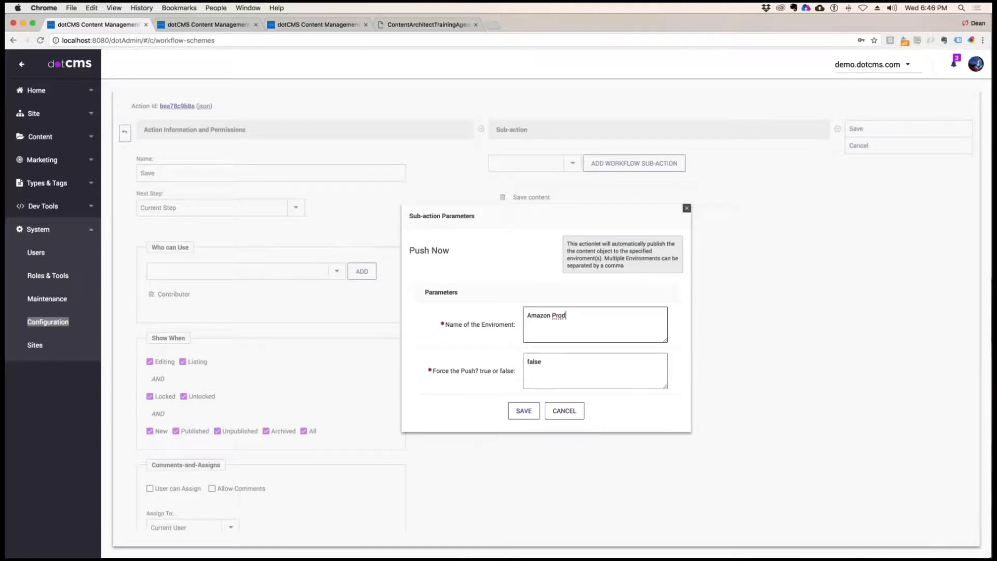
{"action": "left_click_drag", "start_coordinate": [614, 258], "coordinate": [651, 274]}
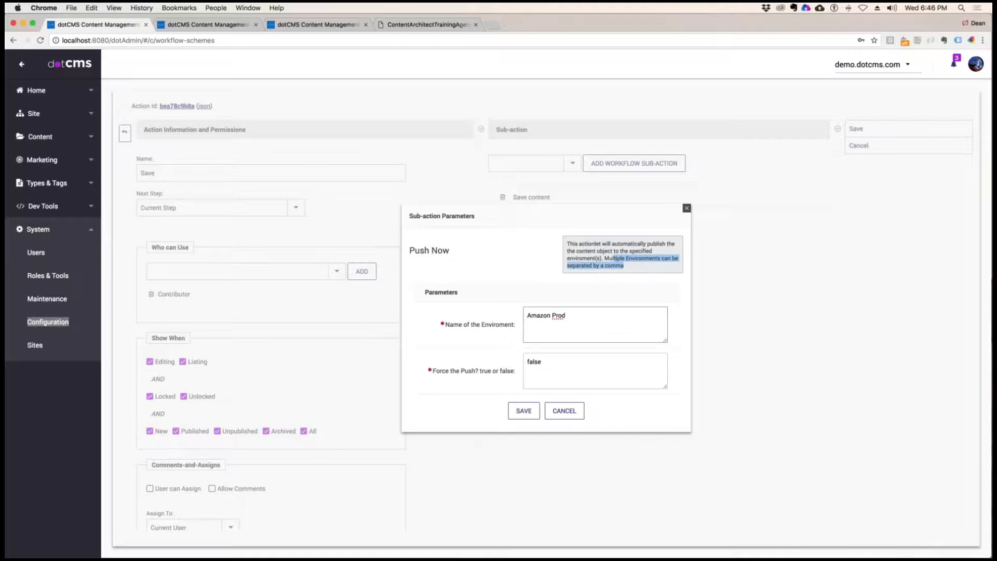
{"action": "left_click", "coordinate": [560, 371]}
{"action": "key", "text": "super+a"}
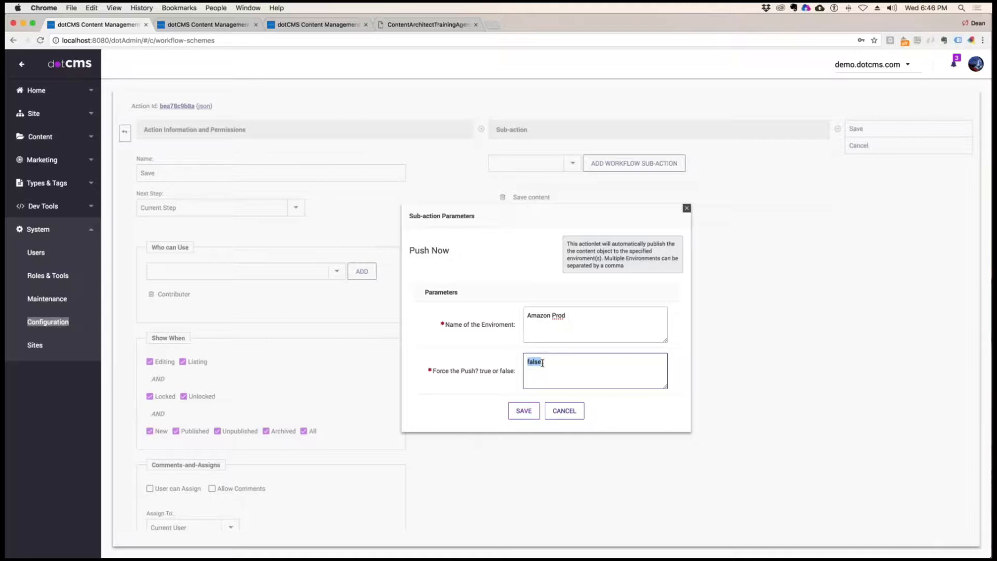
{"action": "left_click", "coordinate": [523, 410]}
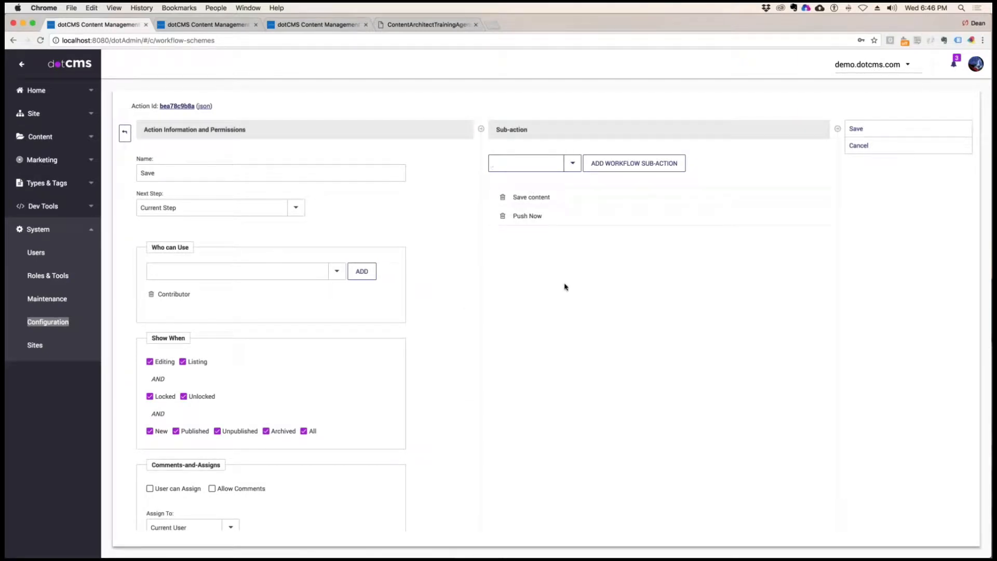
{"action": "key", "text": "ctrl+Up"}
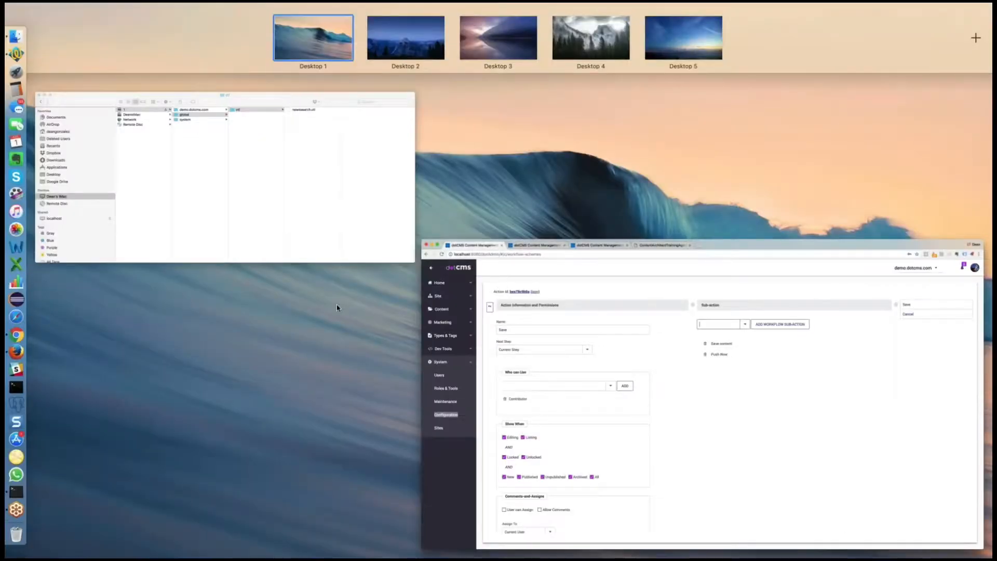
{"action": "left_click", "coordinate": [568, 365]}
{"action": "left_click", "coordinate": [152, 173]}
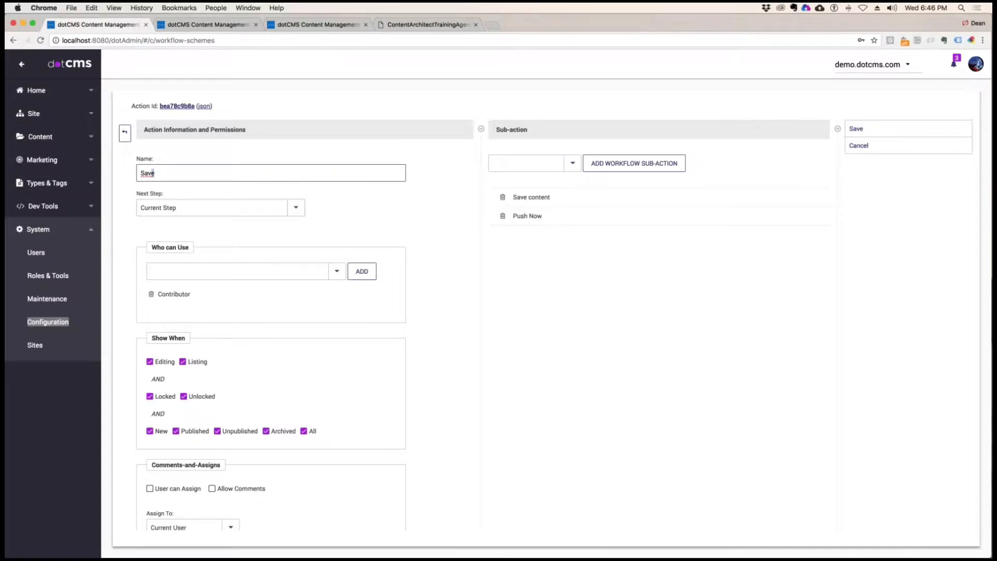
{"action": "key", "text": "super+a"}
Add a Send an Email sub-action to the Save action and go through its sender and recipient parameters
{"action": "left_click", "coordinate": [580, 167]}
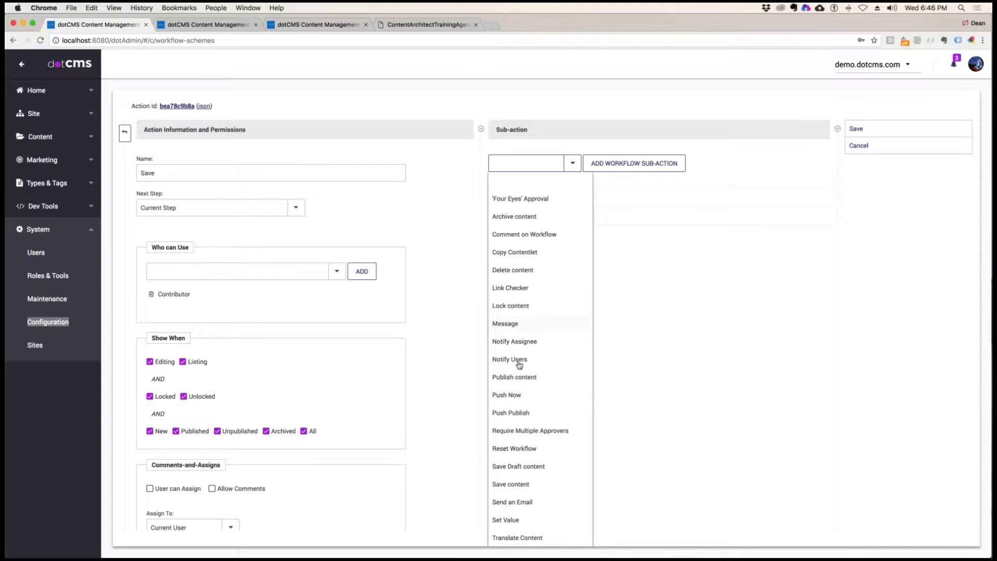
{"action": "scroll", "coordinate": [519, 387], "scroll_direction": "down", "scroll_amount": 3}
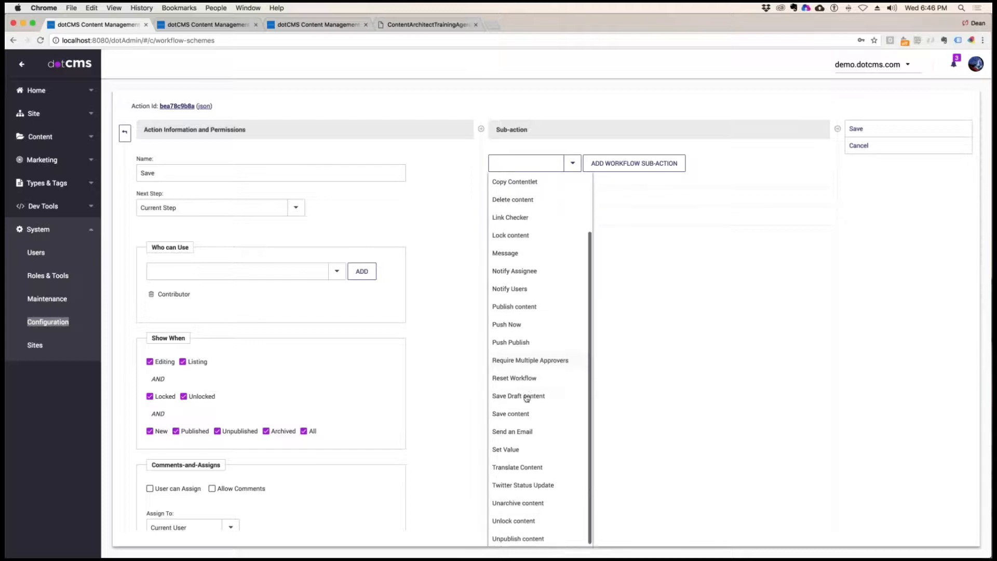
{"action": "left_click", "coordinate": [520, 431]}
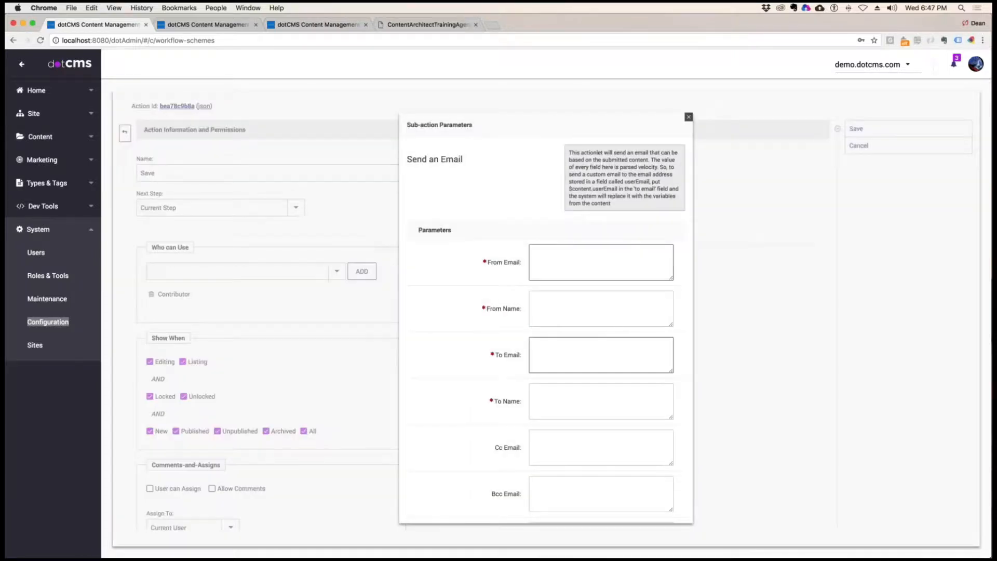
{"action": "left_click", "coordinate": [545, 258]}
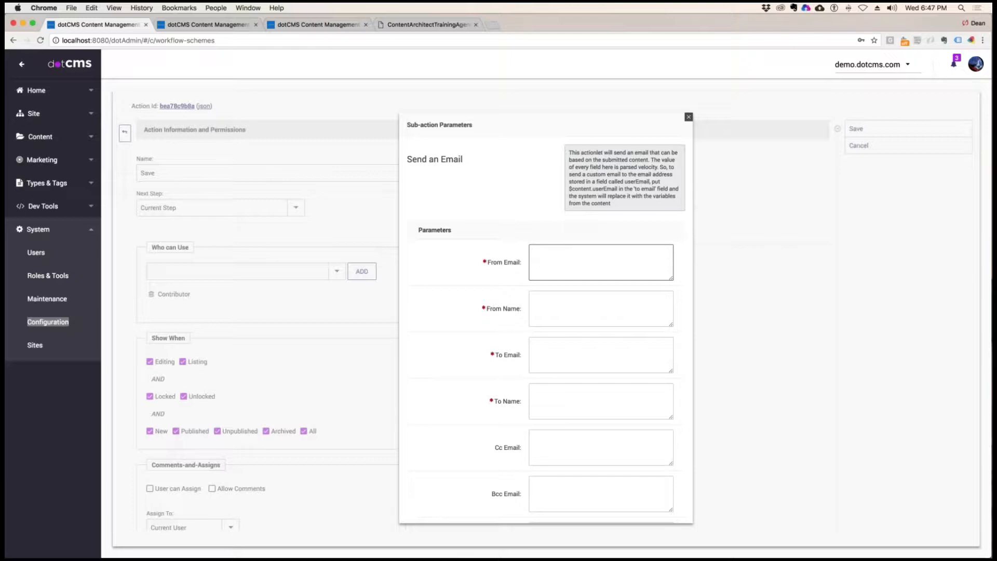
{"action": "key", "text": "Tab"}
{"action": "key", "text": "Tab"}
{"action": "key", "text": "Tab"}
{"action": "key", "text": "Tab"}
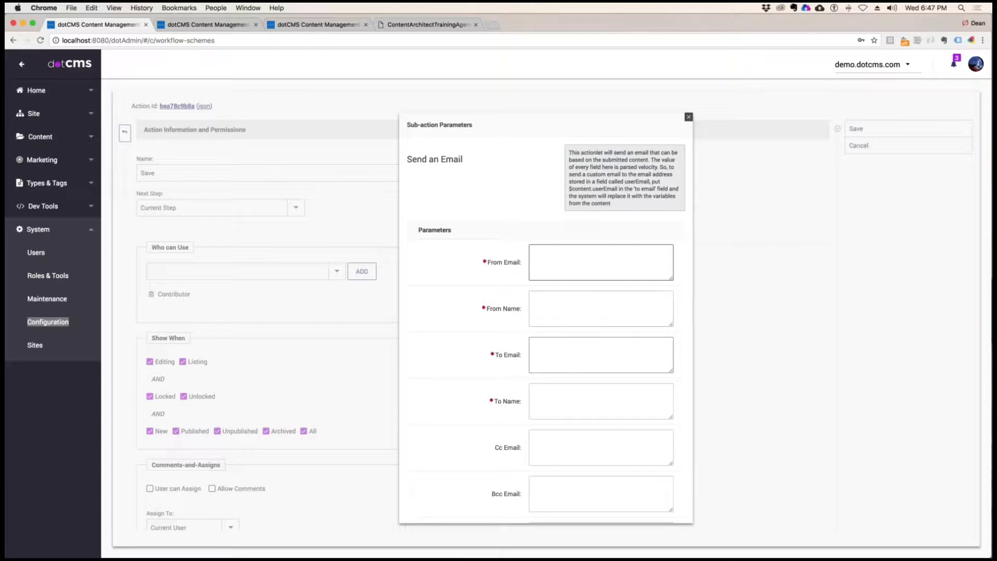
Open dotcms.com in a new browser tab and go to the site's Videos page
{"action": "left_click", "coordinate": [492, 25]}
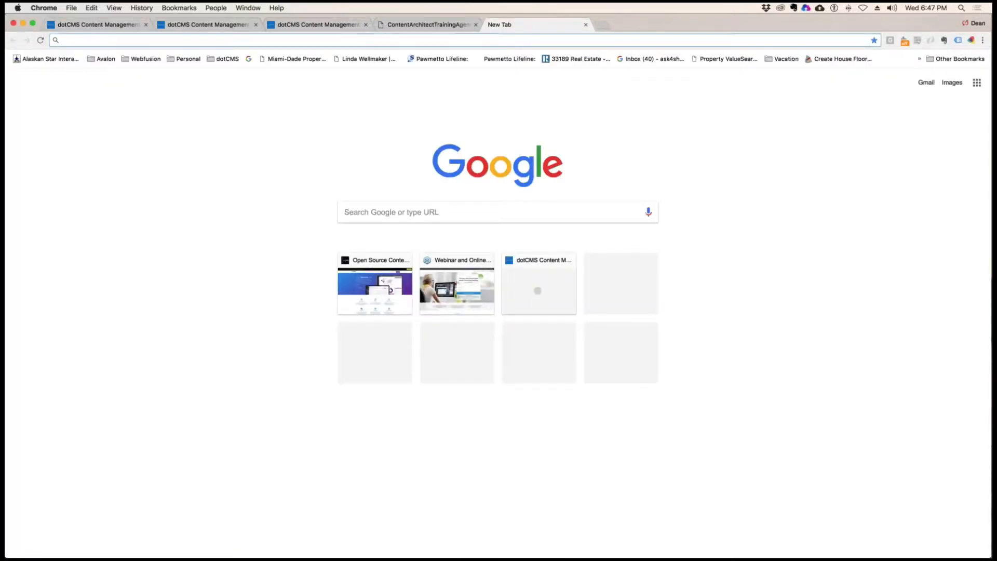
{"action": "type", "text": "dotcms.com"}
{"action": "key", "text": "Return"}
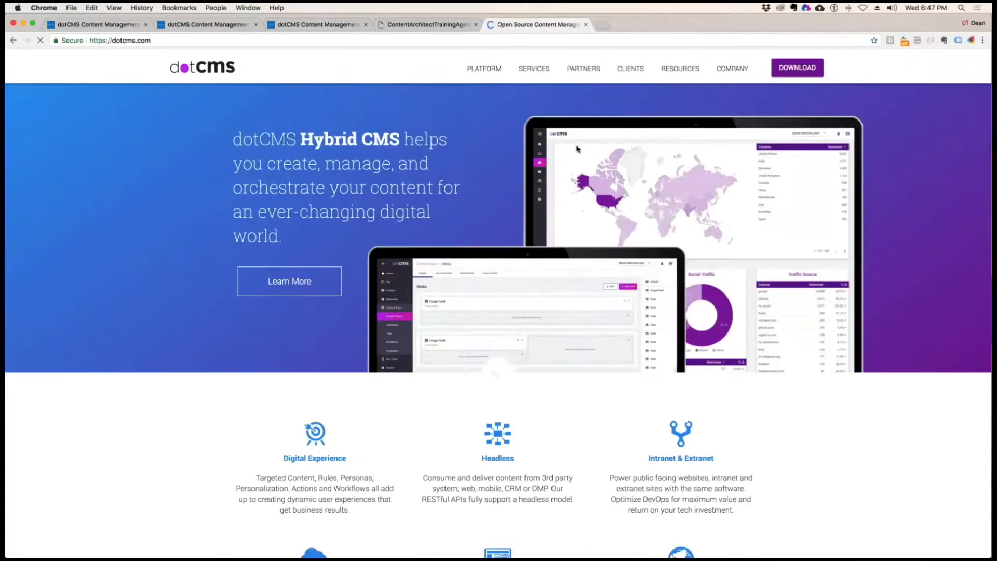
{"action": "left_click", "coordinate": [680, 70]}
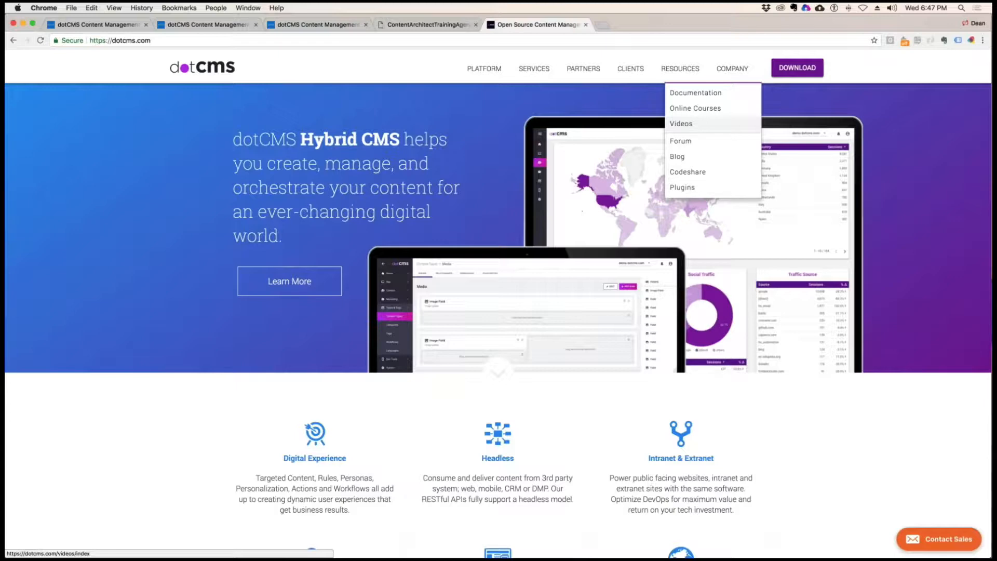
{"action": "left_click", "coordinate": [684, 124]}
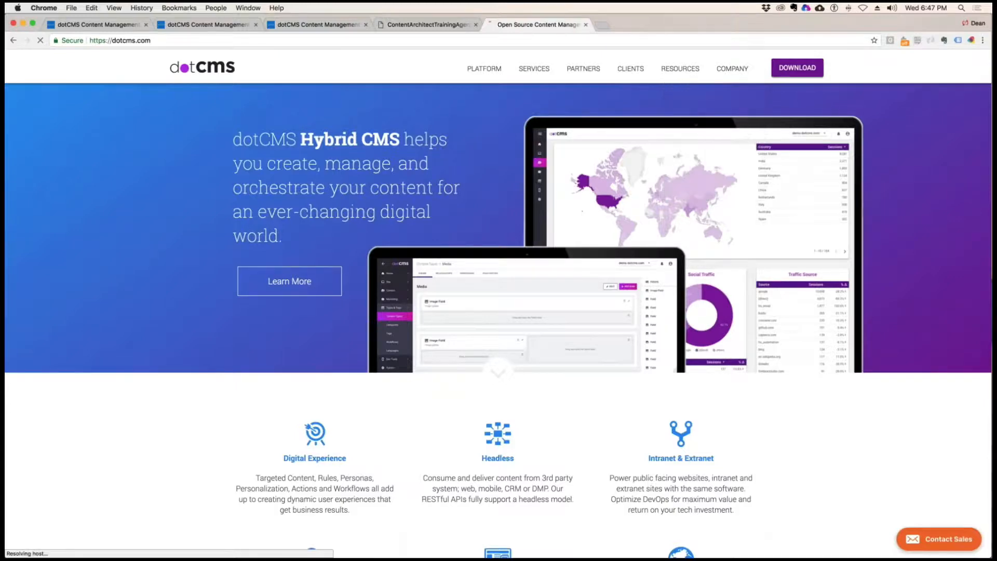
Open the Building Forms Using the dotCMS RESTful API video page and copy its web address
{"action": "scroll", "coordinate": [708, 373], "scroll_direction": "down", "scroll_amount": 5}
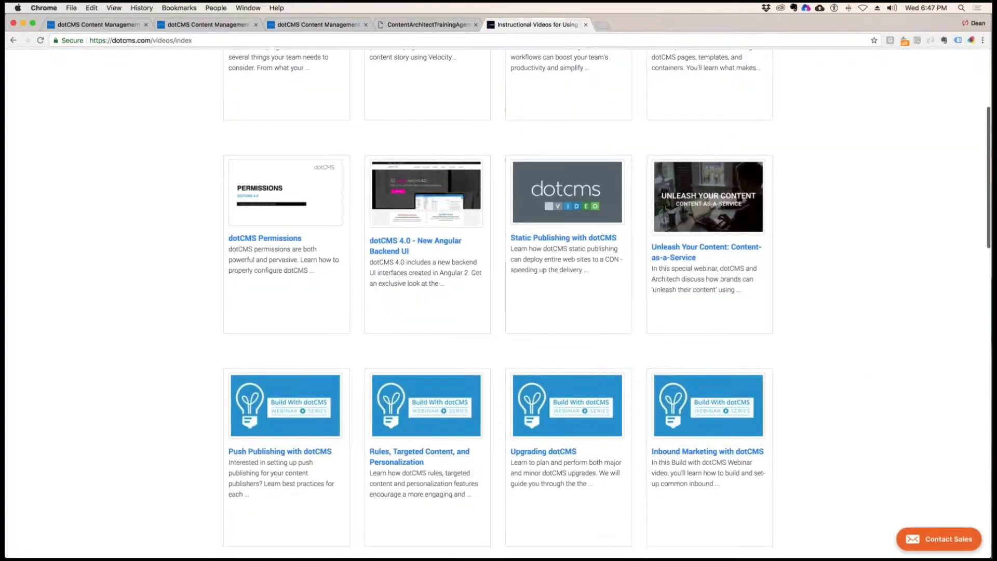
{"action": "scroll", "coordinate": [707, 373], "scroll_direction": "down", "scroll_amount": 4}
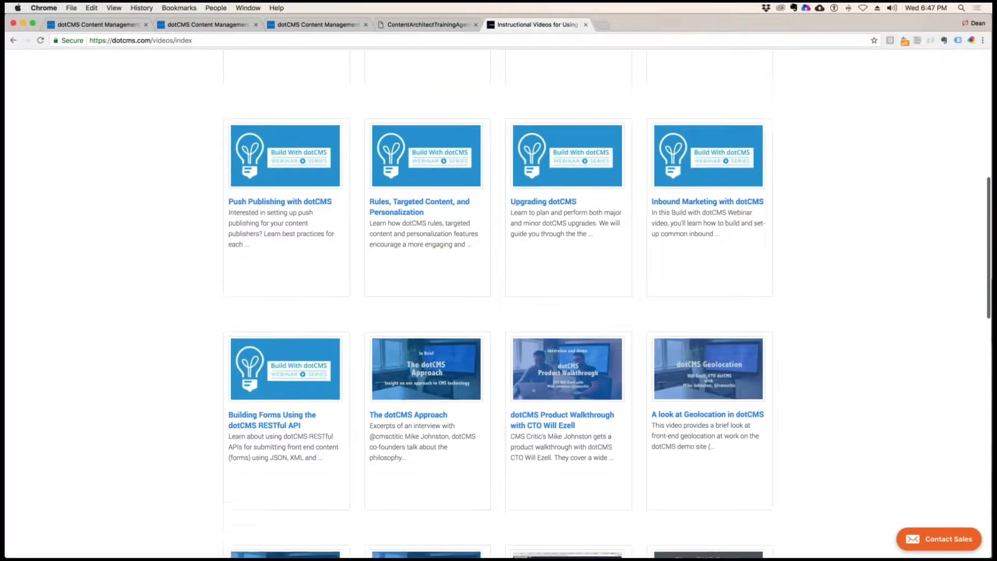
{"action": "left_click", "coordinate": [304, 347]}
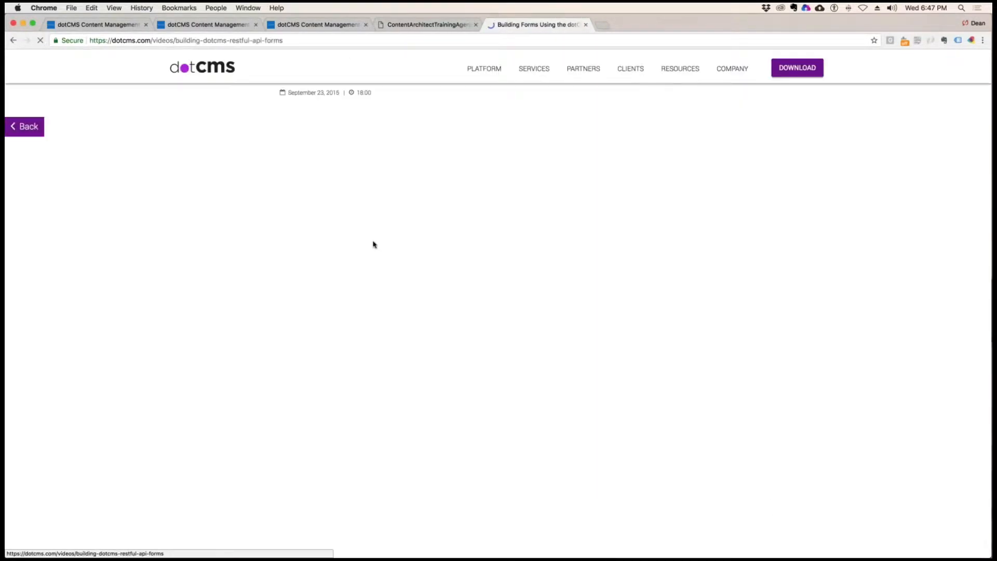
{"action": "key", "text": "super+l"}
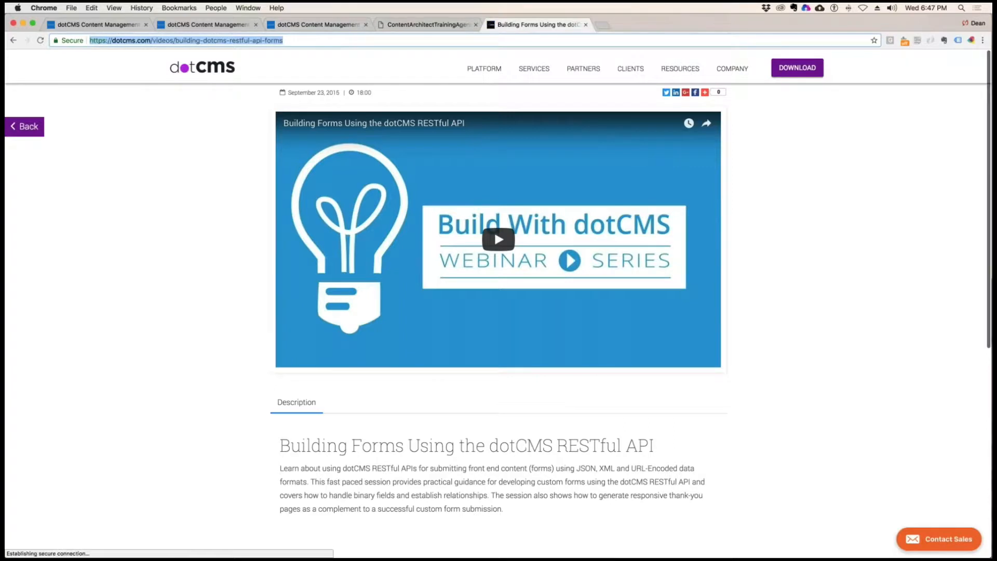
{"action": "key", "text": "super+c"}
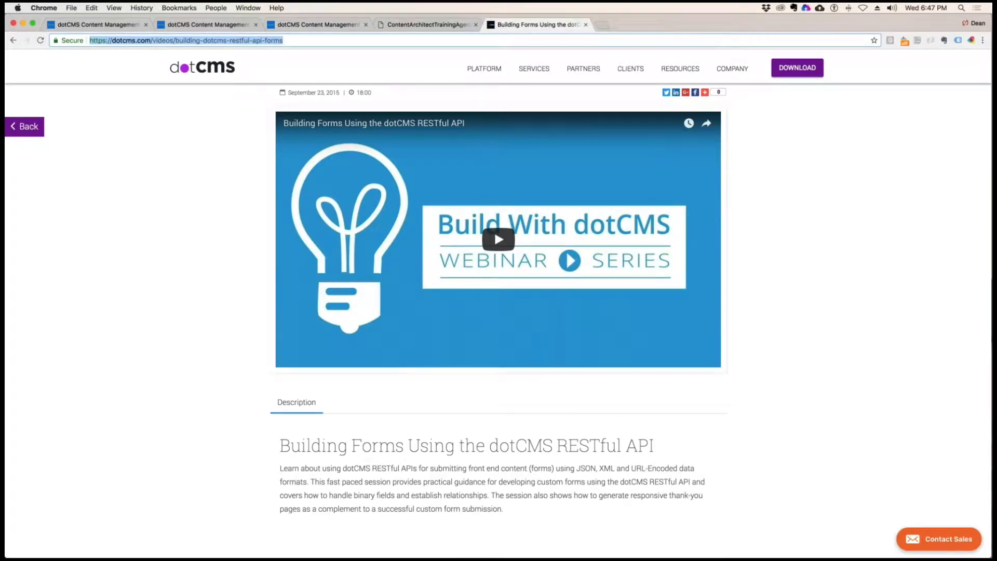
{"action": "key", "text": "super+Tab"}
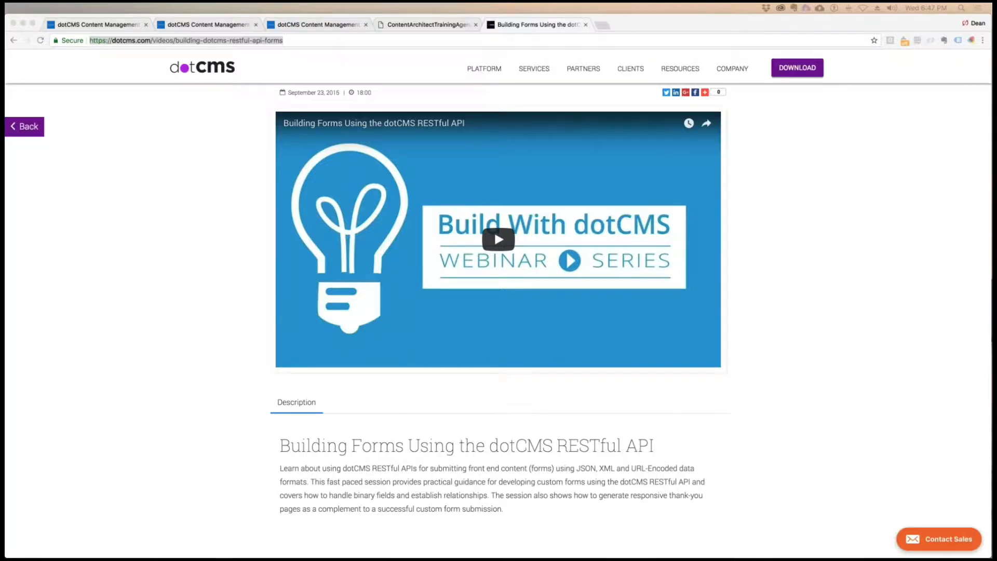
{"action": "left_click", "coordinate": [498, 240]}
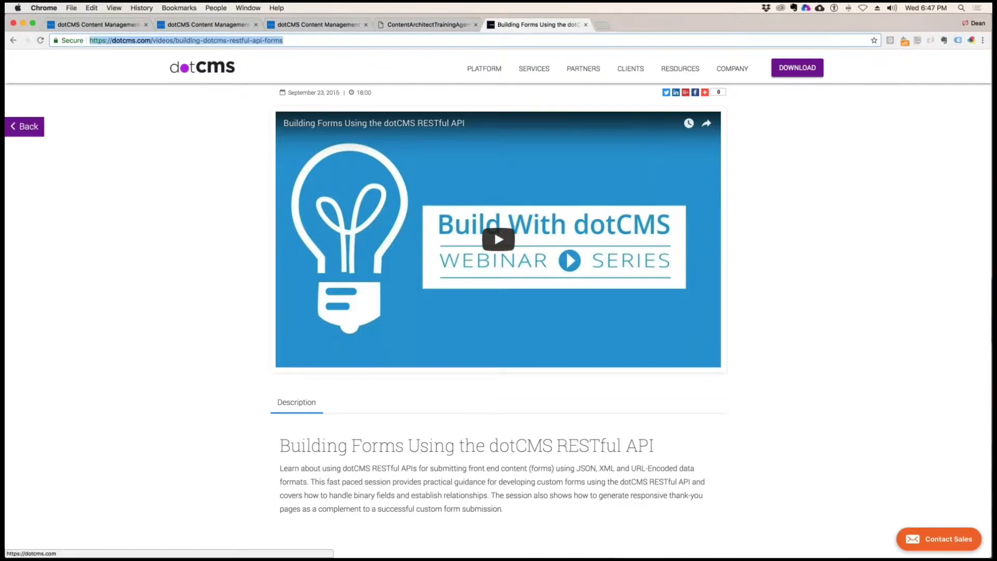
Return to the video list, open the Inbound Marketing with dotCMS video page and select its web address
{"action": "left_click", "coordinate": [13, 40]}
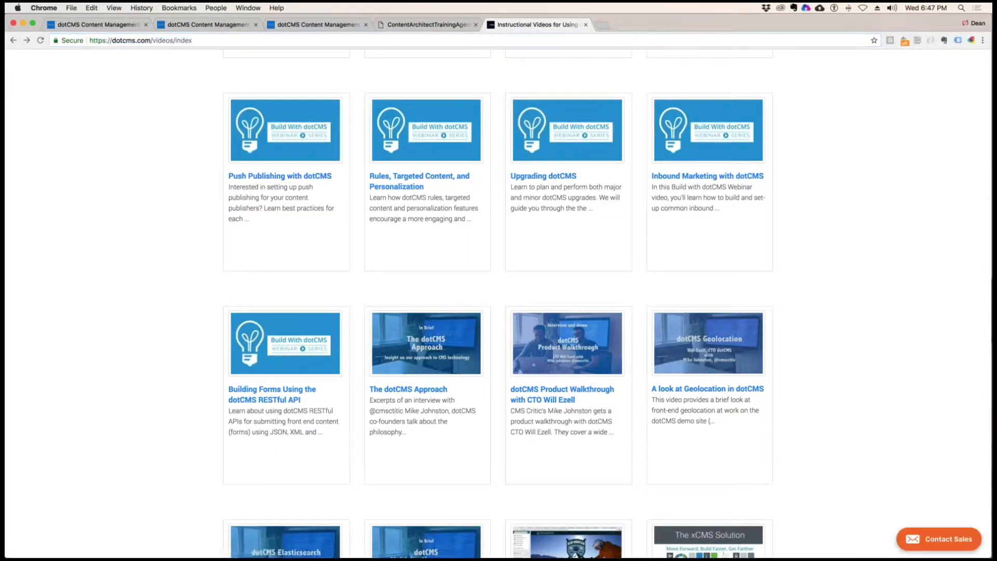
{"action": "left_click", "coordinate": [697, 147]}
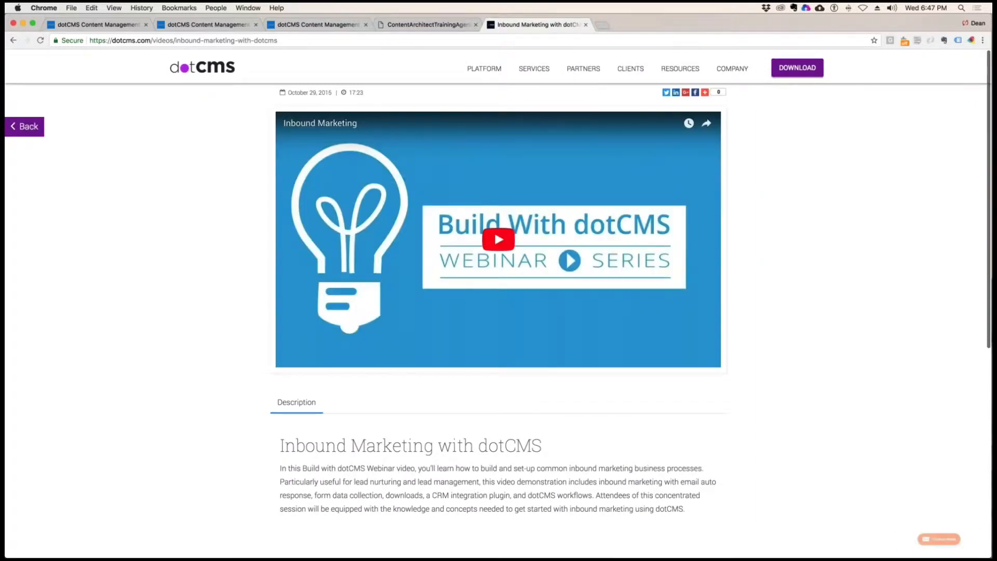
{"action": "key", "text": "super+l"}
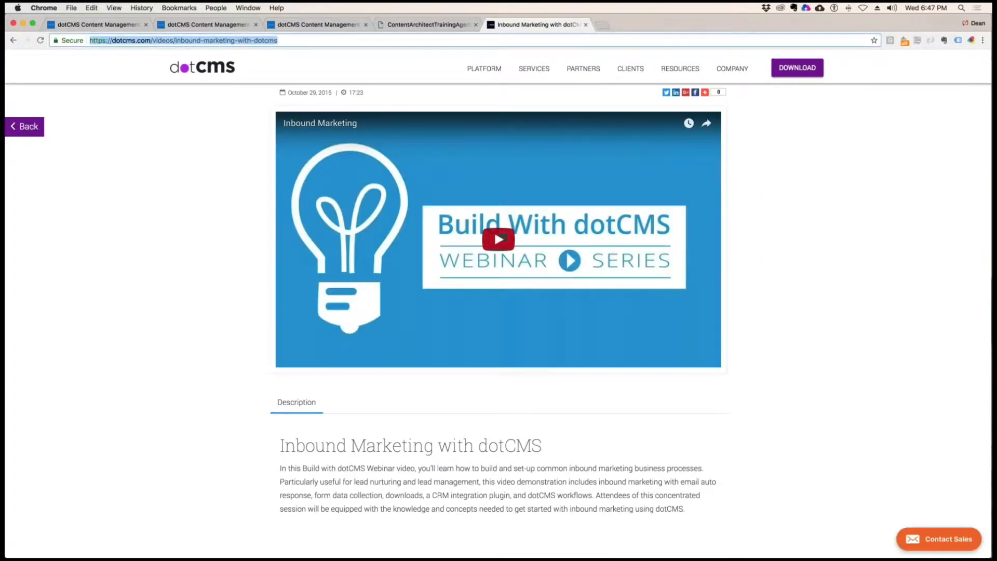
{"action": "key", "text": "super+Tab"}
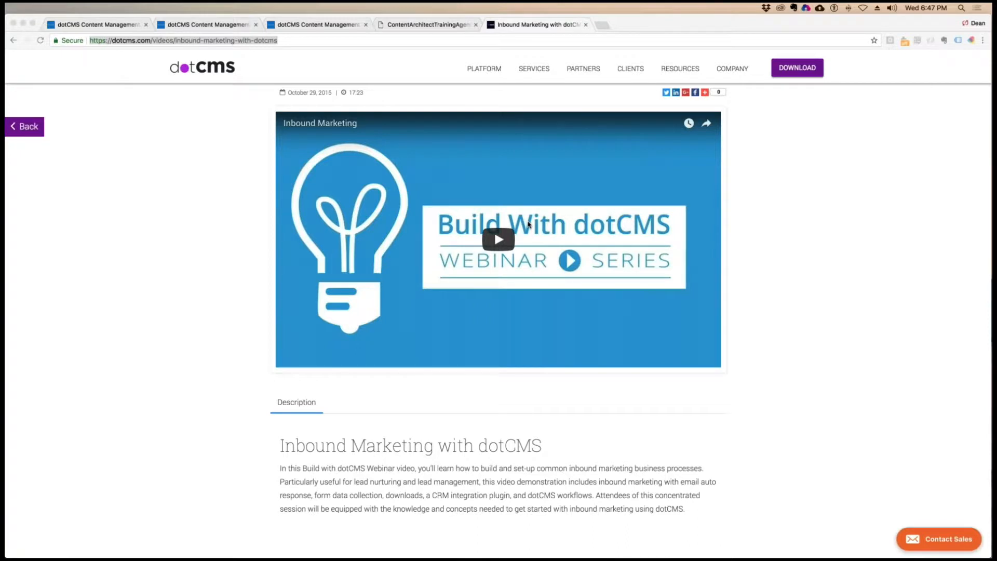
{"action": "key", "text": "super+Tab"}
Play the Inbound Marketing video, skip to about 6:21 where the request form is filled in, and pause it there
{"action": "left_click", "coordinate": [502, 239]}
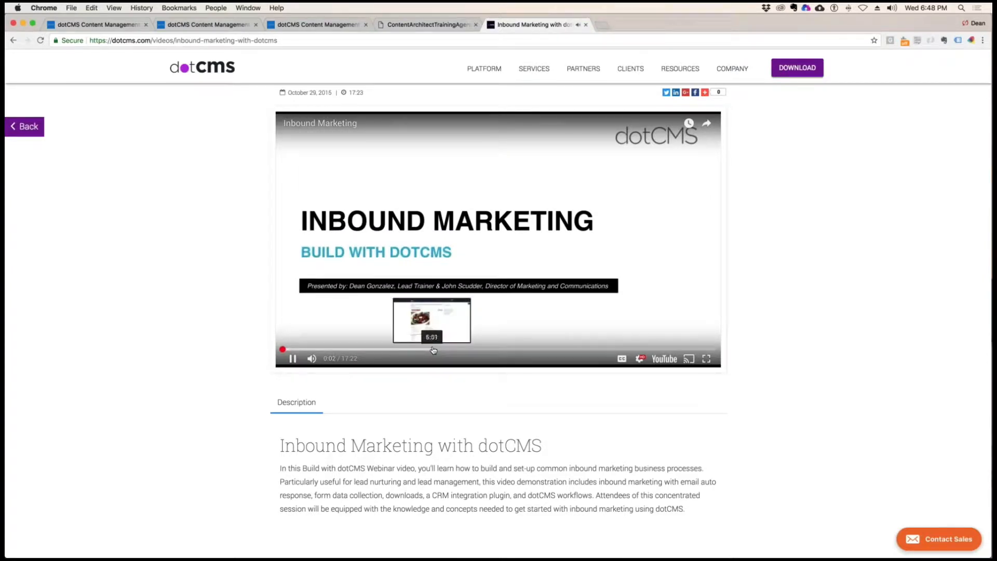
{"action": "left_click_drag", "start_coordinate": [434, 350], "coordinate": [441, 350]}
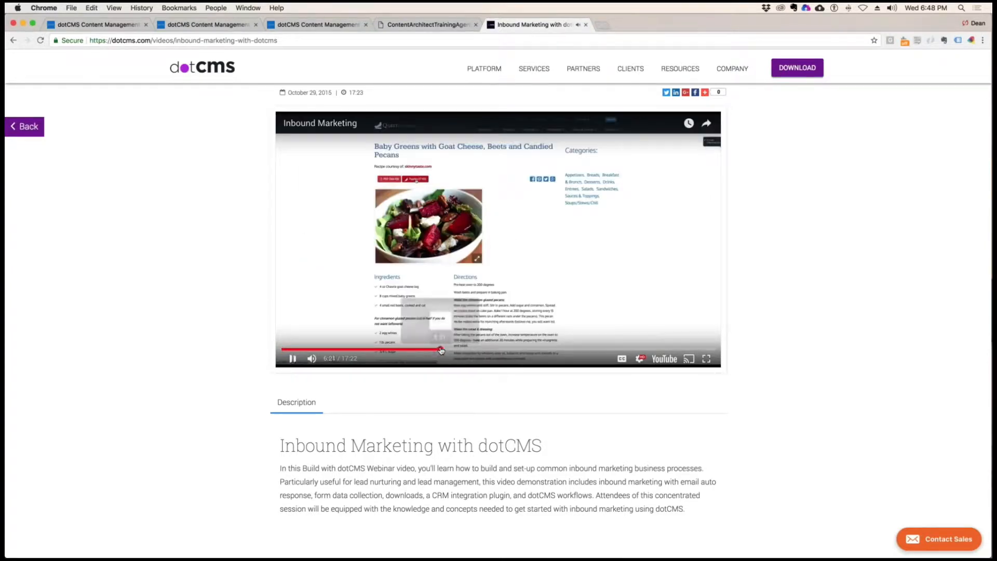
{"action": "left_click", "coordinate": [292, 360]}
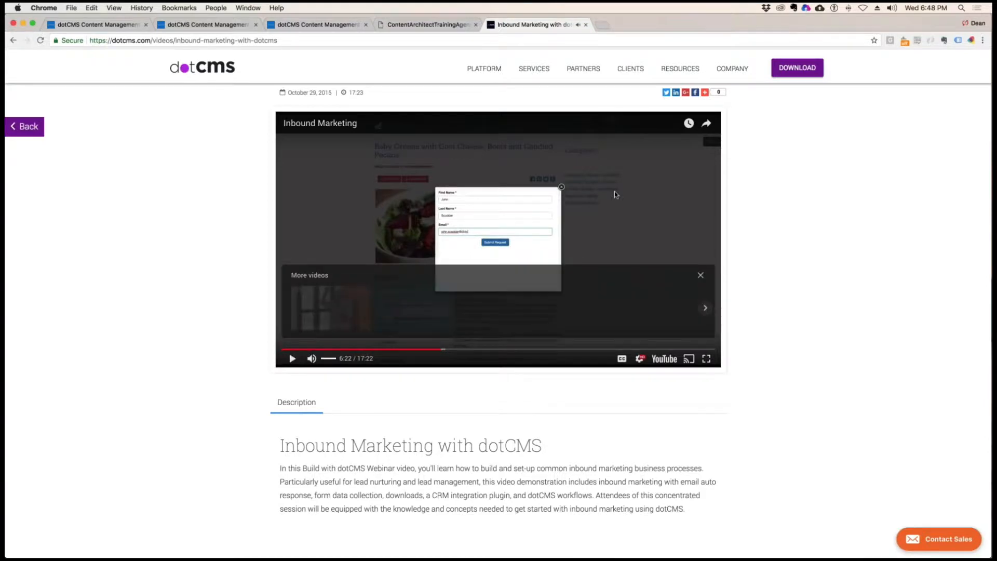
{"action": "left_click", "coordinate": [700, 275]}
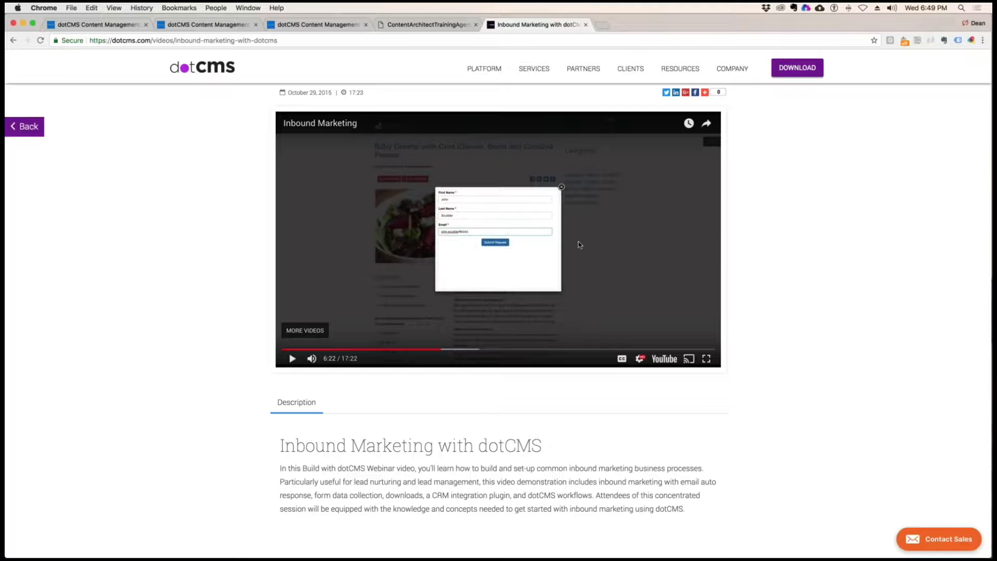
{"action": "left_click", "coordinate": [562, 185]}
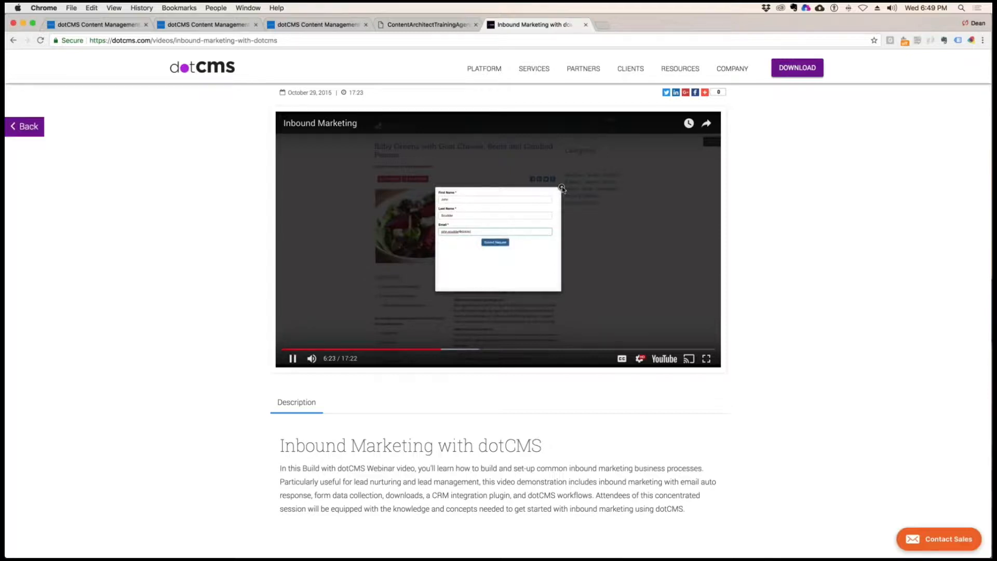
{"action": "left_click", "coordinate": [562, 186]}
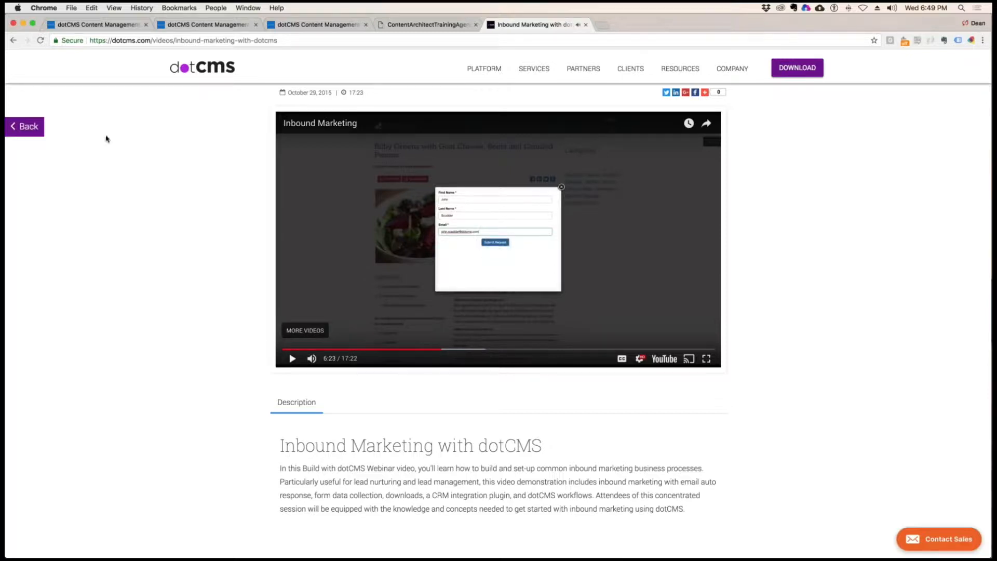
Close the video's browser tab, return to the workflow scheme tab and close the Send an Email parameters without filling them in
{"action": "left_click", "coordinate": [585, 24]}
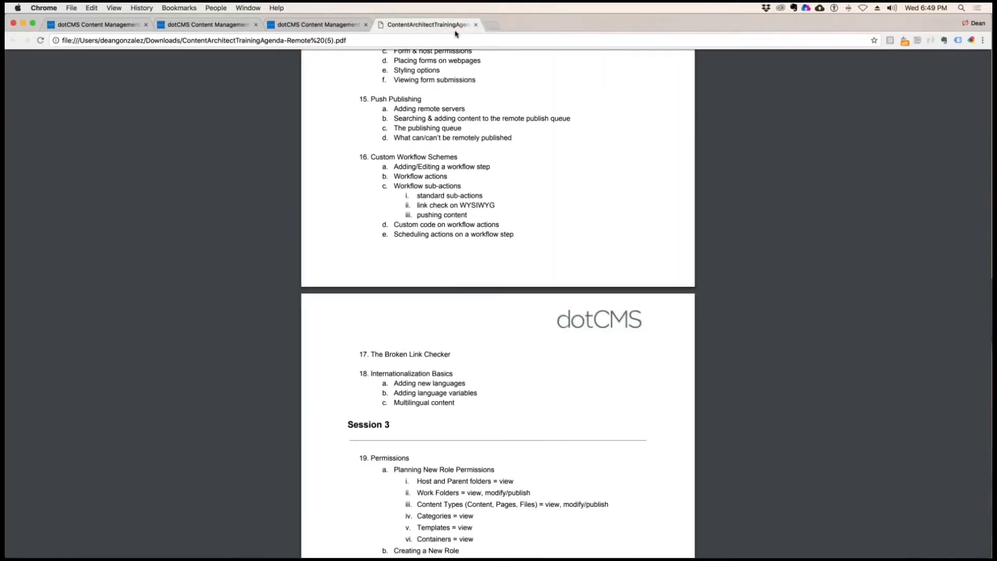
{"action": "left_click", "coordinate": [322, 26]}
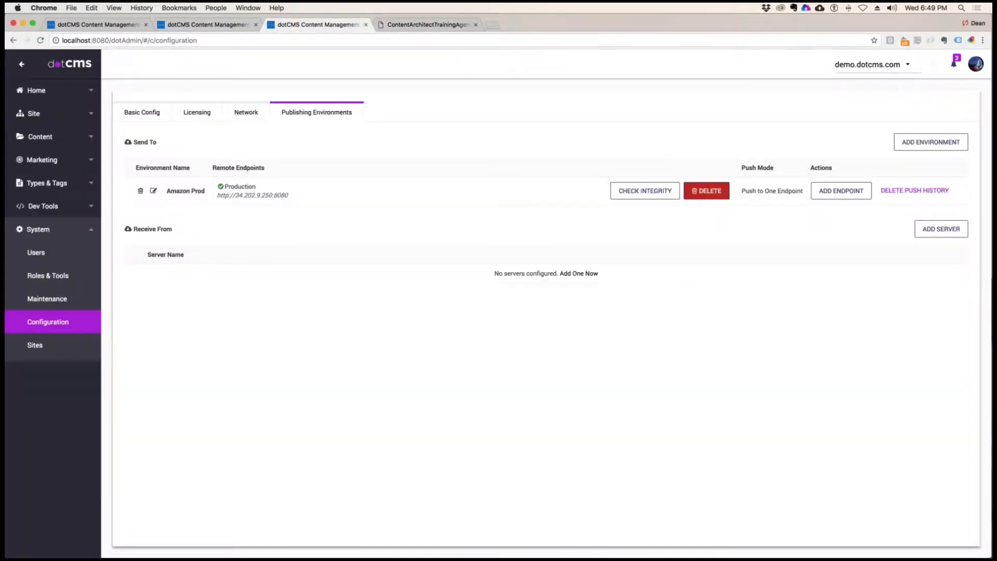
{"action": "left_click", "coordinate": [208, 26]}
{"action": "left_click", "coordinate": [97, 29]}
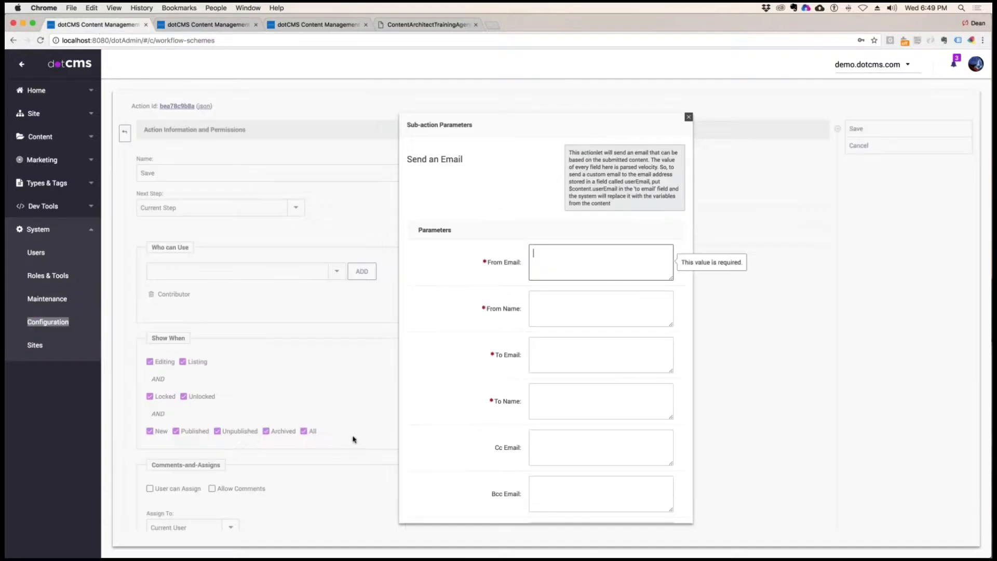
{"action": "left_click", "coordinate": [689, 118]}
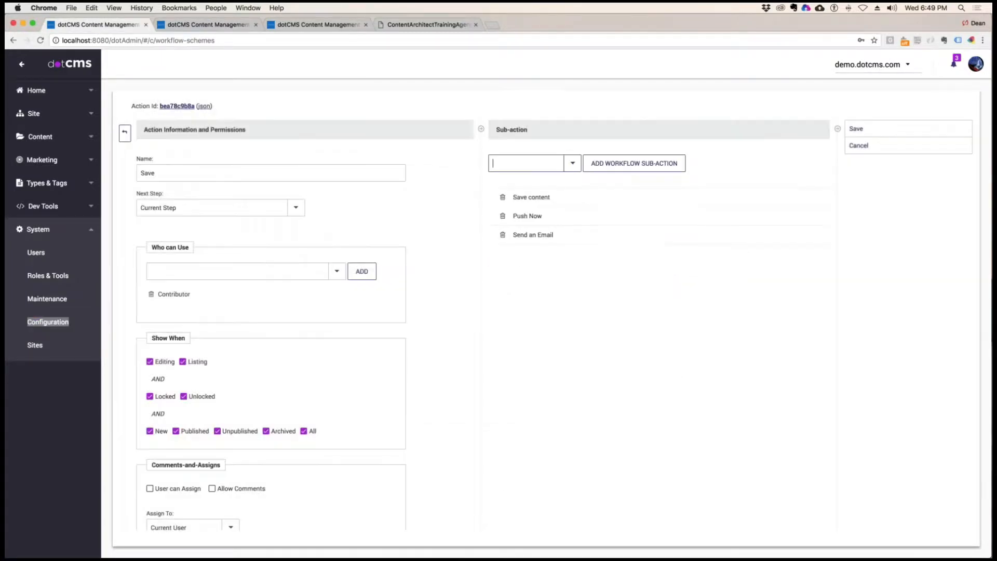
Add a Translate Content sub-action to the Save action
{"action": "left_click", "coordinate": [572, 163]}
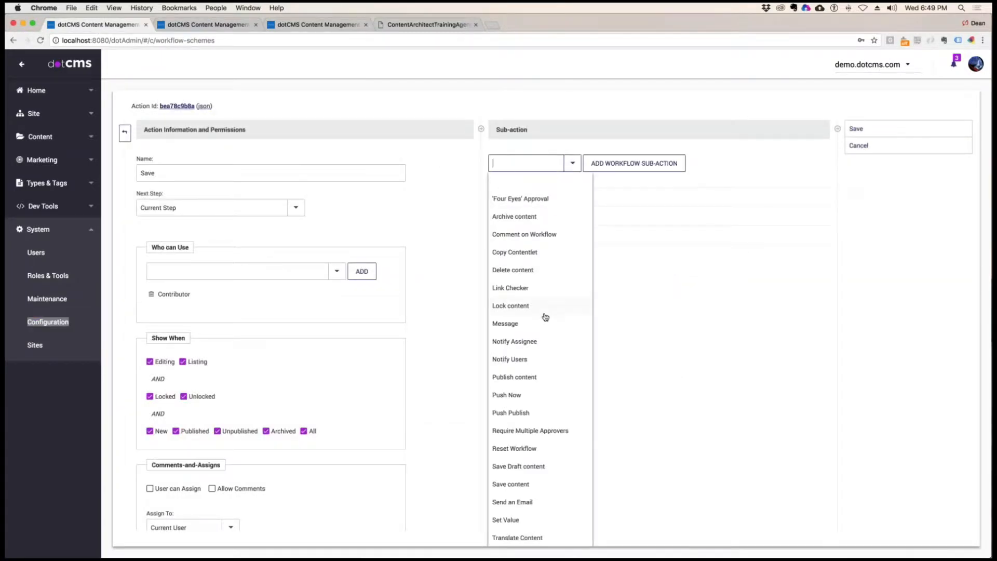
{"action": "scroll", "coordinate": [545, 317], "scroll_direction": "down", "scroll_amount": 3}
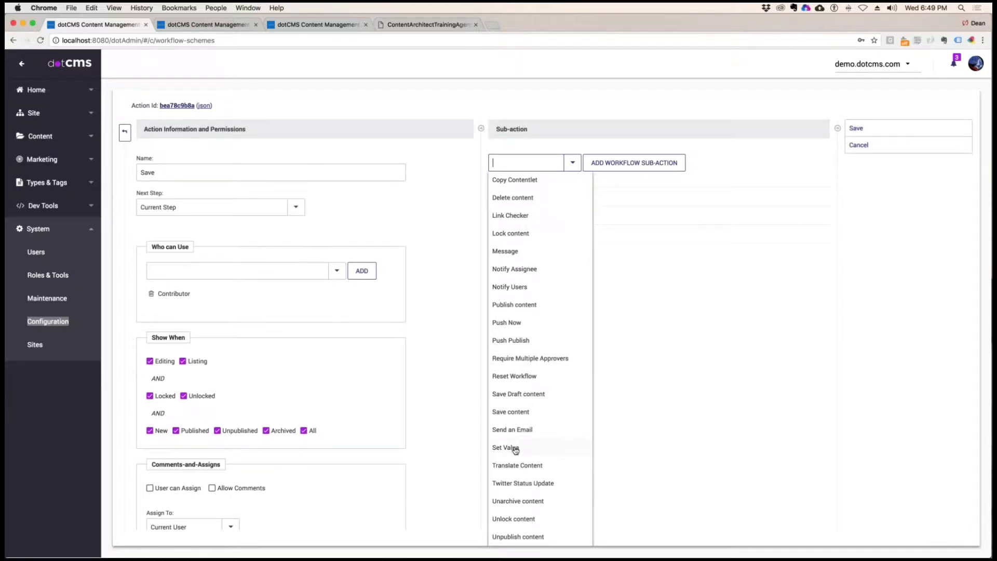
{"action": "left_click", "coordinate": [529, 467]}
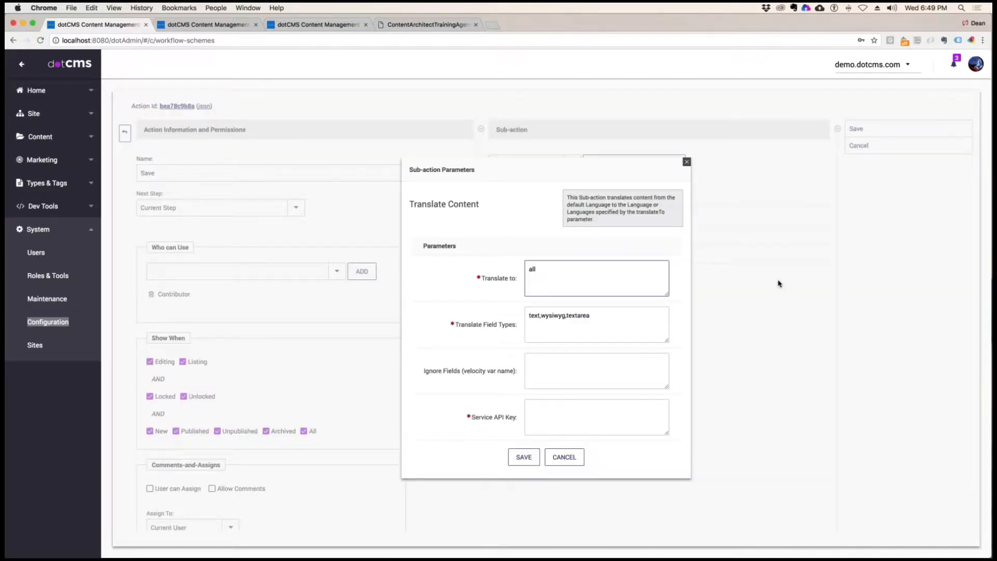
View the Service API Key parameter of the Translate Content sub-action and close the parameters without saving
{"action": "left_click", "coordinate": [600, 405]}
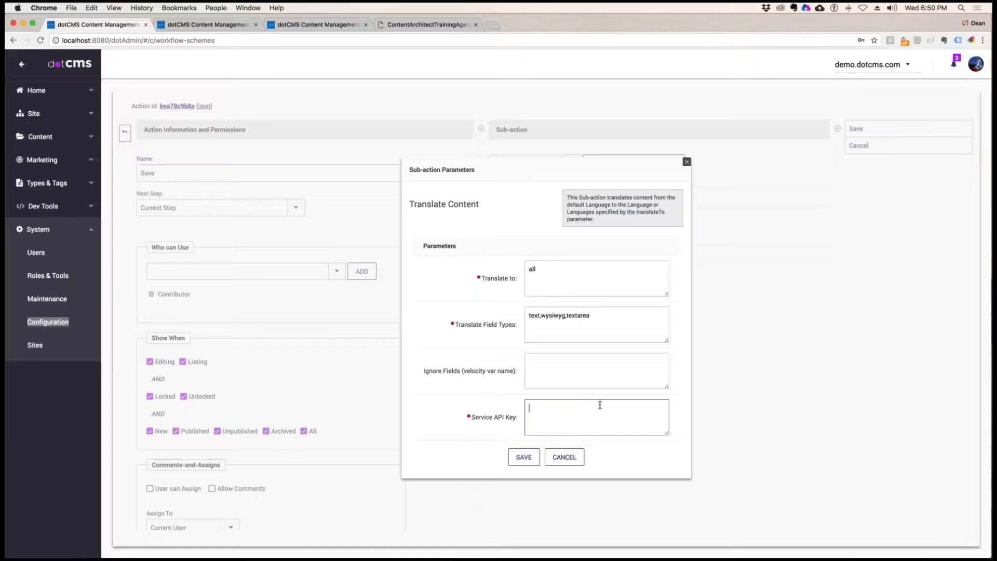
{"action": "left_click", "coordinate": [600, 406]}
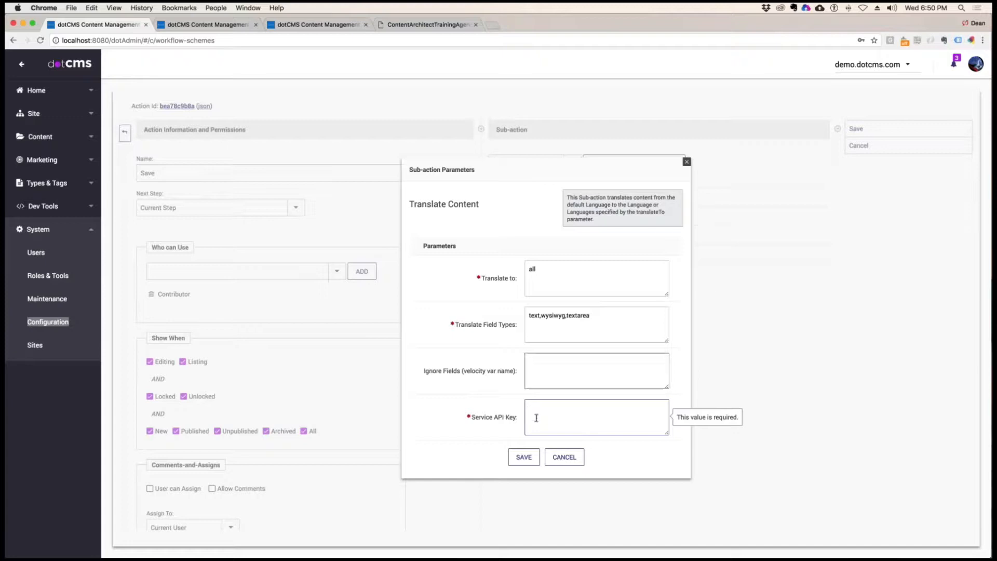
{"action": "left_click", "coordinate": [565, 457]}
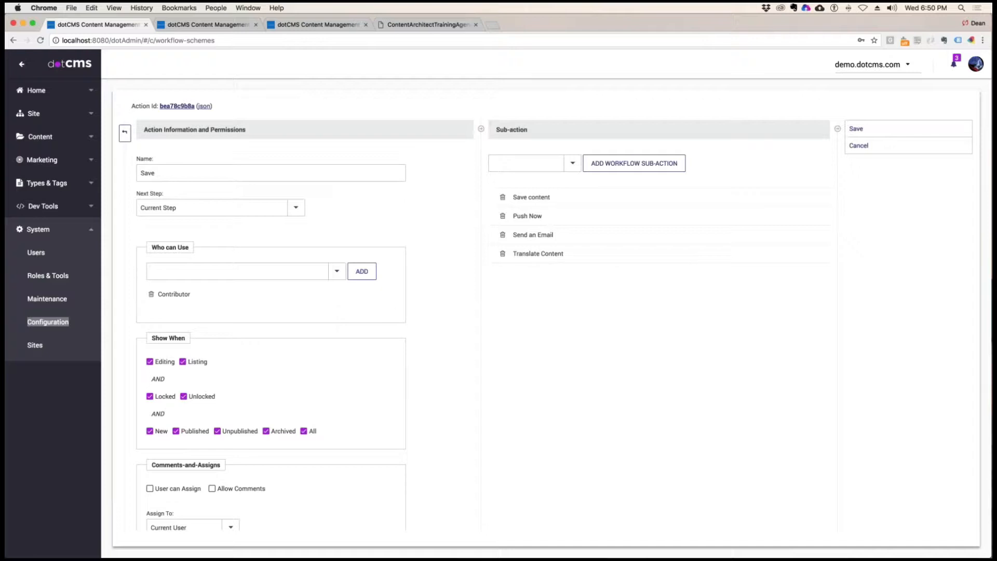
Try renaming the Save action to Translate to German, and leave the action without saving
{"action": "left_click_drag", "start_coordinate": [157, 173], "coordinate": [97, 175]}
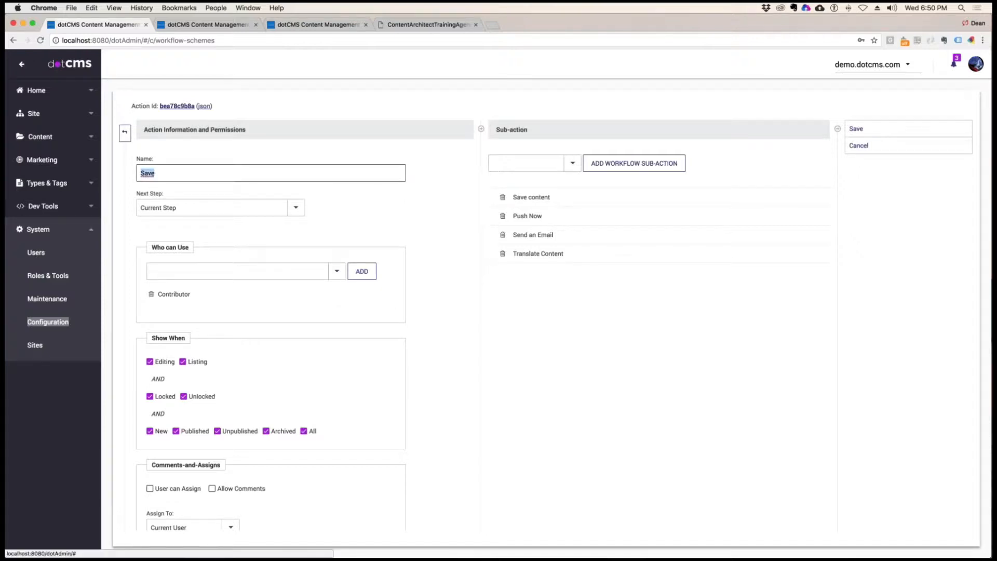
{"action": "type", "text": "Translate to German"}
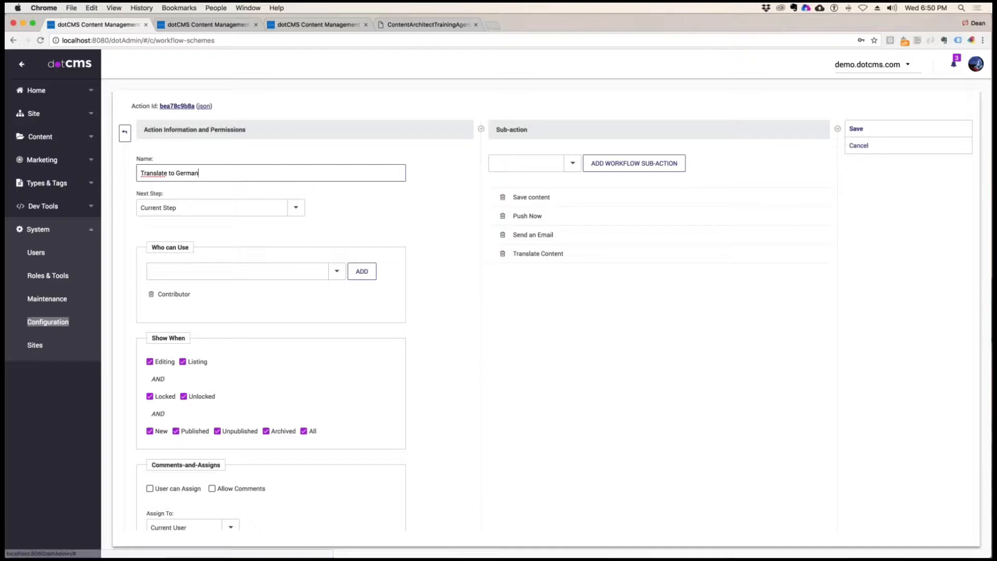
{"action": "left_click_drag", "start_coordinate": [204, 173], "coordinate": [176, 173]}
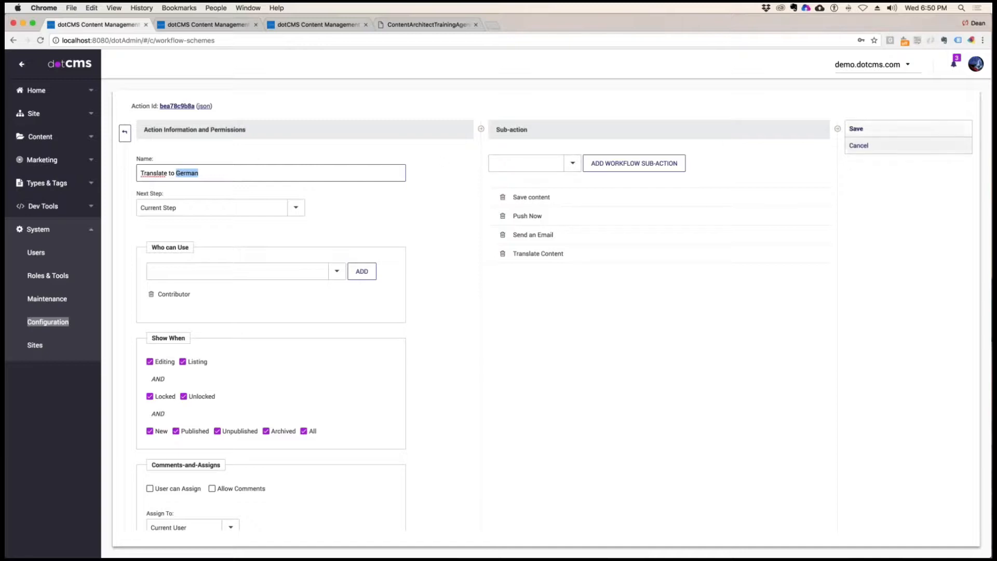
{"action": "left_click", "coordinate": [875, 149]}
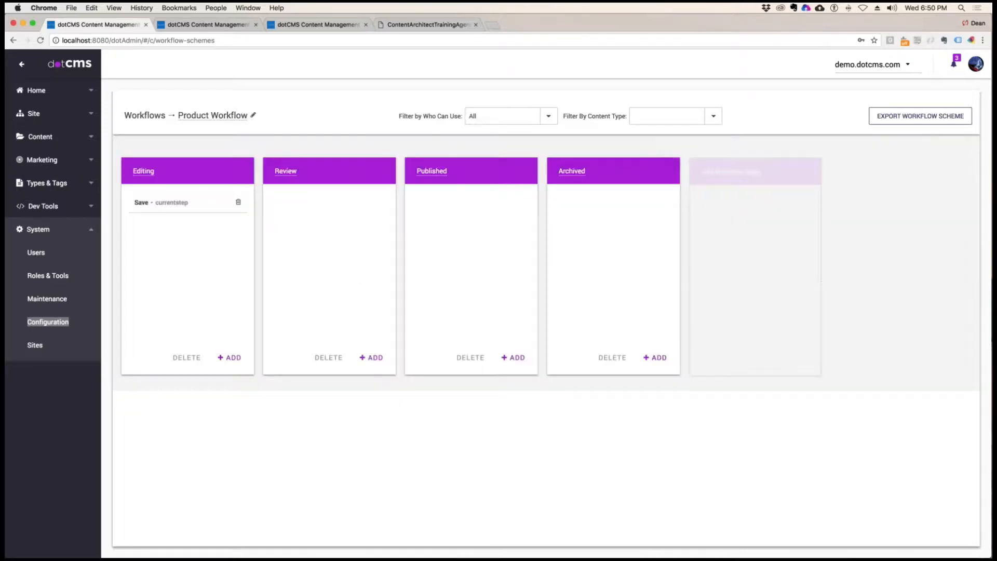
Open the steps of the Document Management workflow scheme and filter its actions to those the Contributor role can use
{"action": "left_click", "coordinate": [145, 115]}
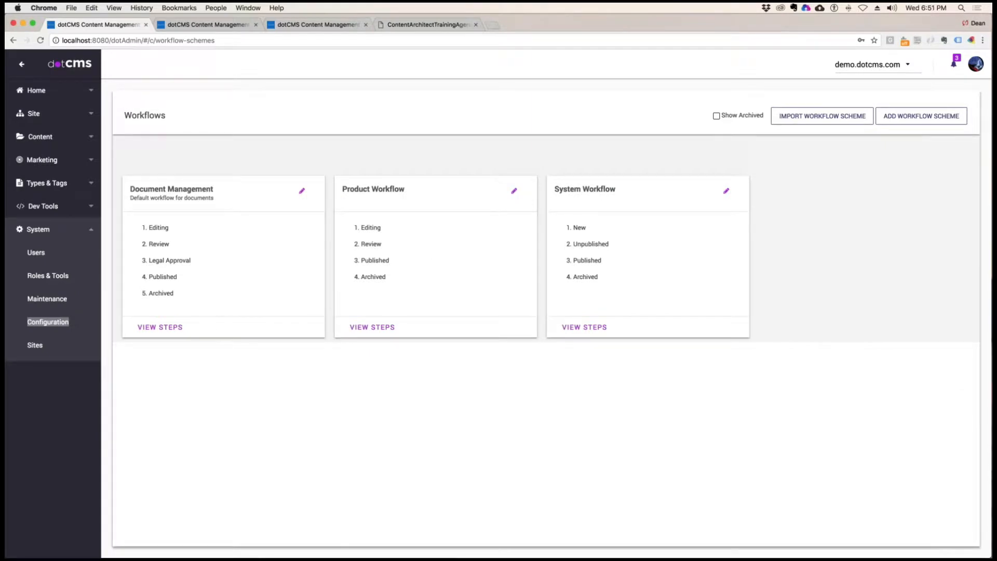
{"action": "left_click", "coordinate": [160, 327]}
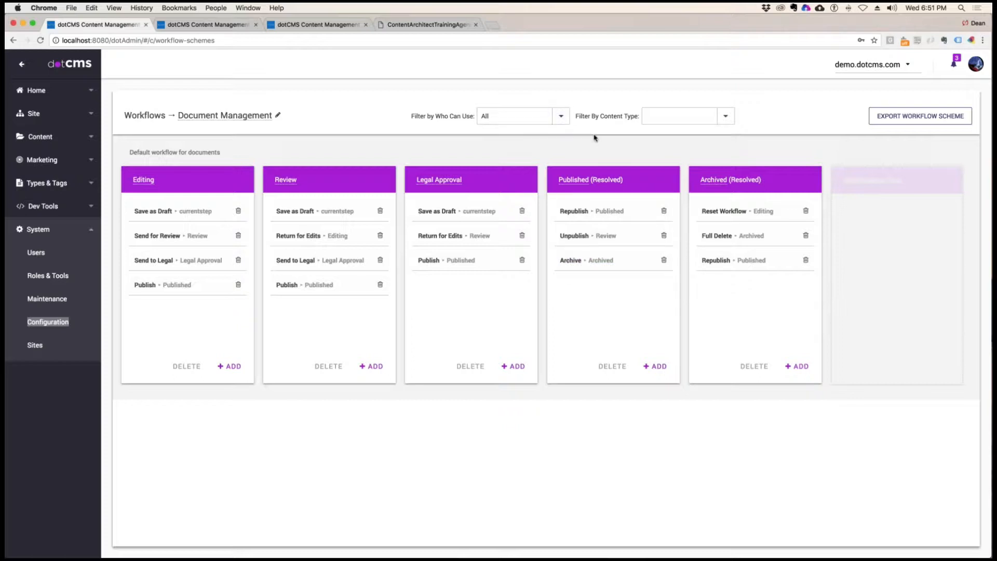
{"action": "left_click", "coordinate": [561, 116]}
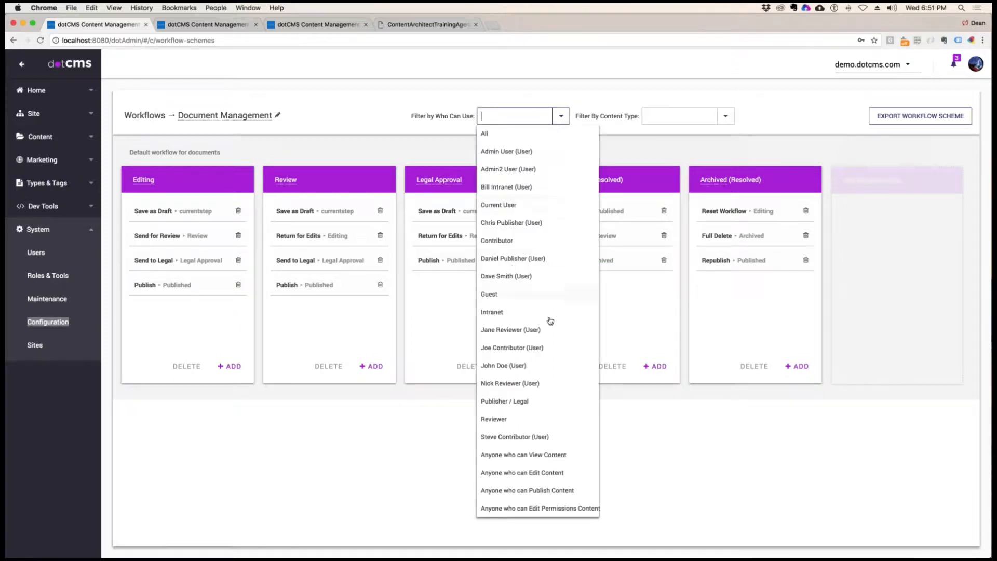
{"action": "left_click", "coordinate": [502, 241]}
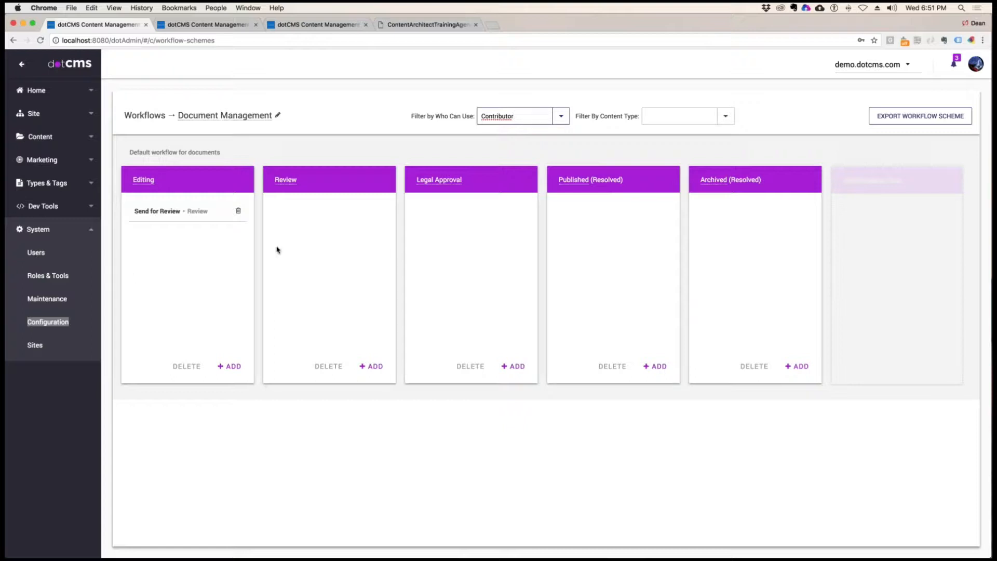
Filter the Document Management actions by the Reviewer role and examine the actions in the Review and Legal Approval steps
{"action": "left_click", "coordinate": [561, 120]}
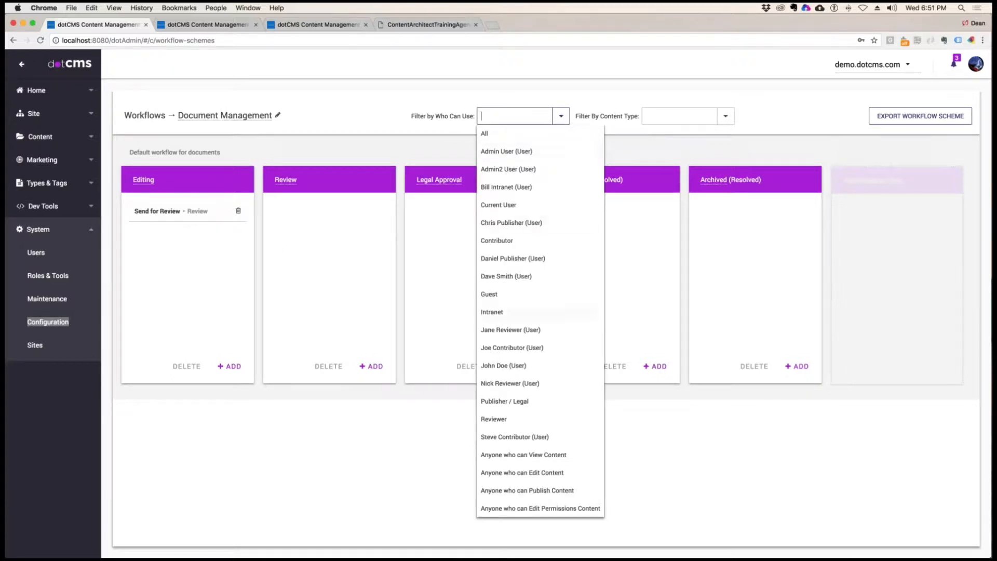
{"action": "left_click", "coordinate": [502, 420]}
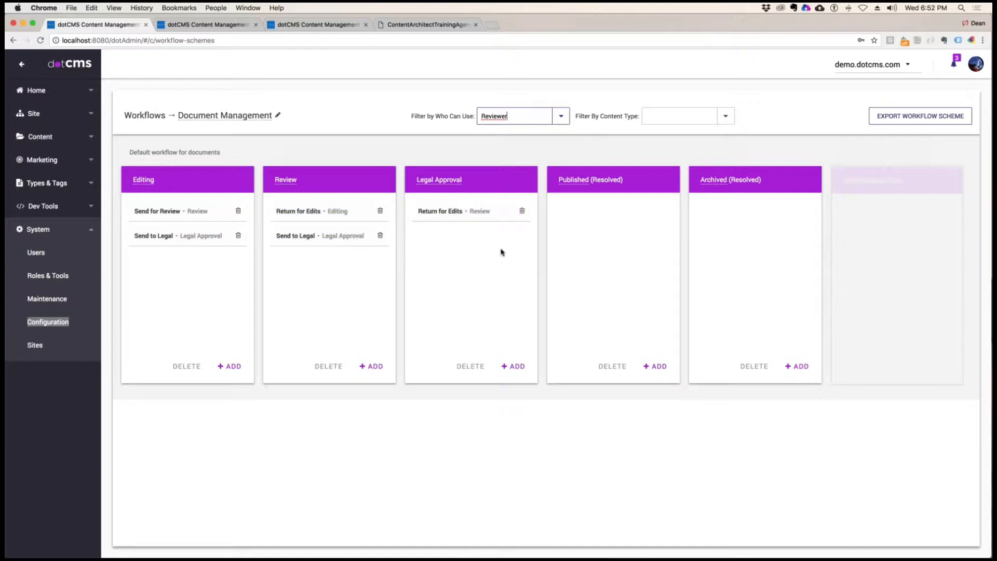
{"action": "left_click_drag", "start_coordinate": [460, 211], "coordinate": [598, 217]}
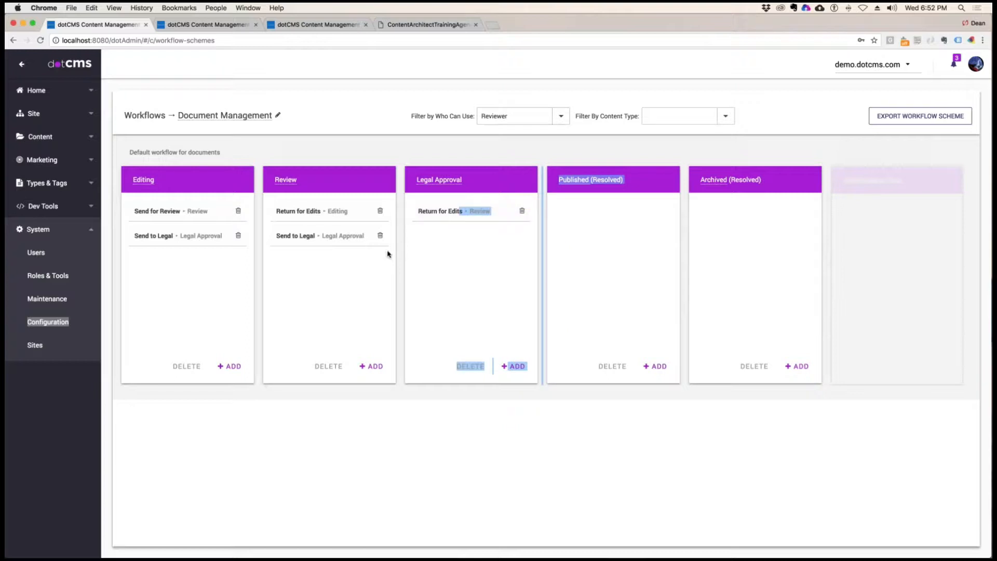
{"action": "left_click_drag", "start_coordinate": [288, 237], "coordinate": [476, 263]}
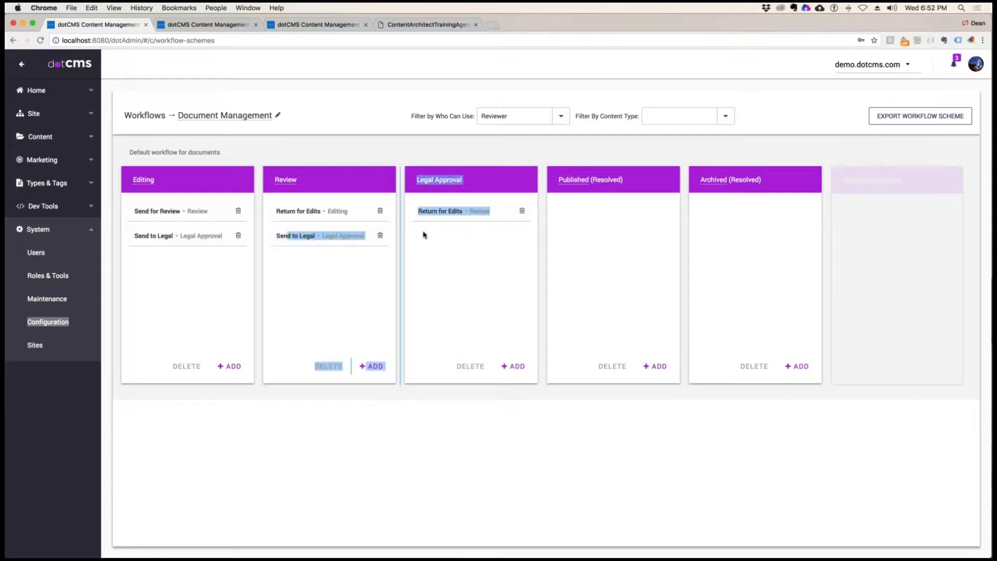
{"action": "left_click", "coordinate": [383, 271]}
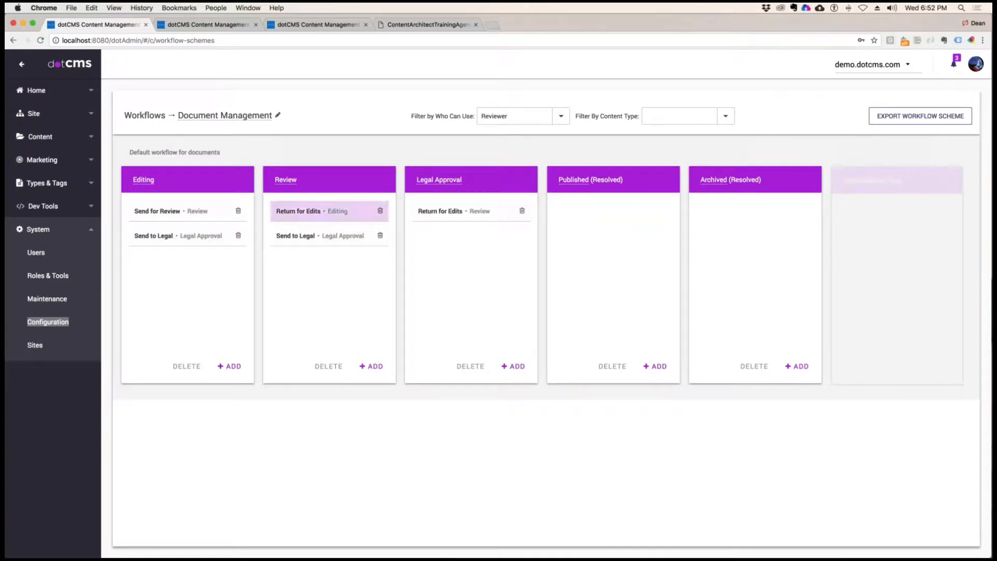
Reopen the Document Management scheme and copy Publish from Legal Approval and Full Delete from Archived into the Published step
{"action": "left_click", "coordinate": [145, 116]}
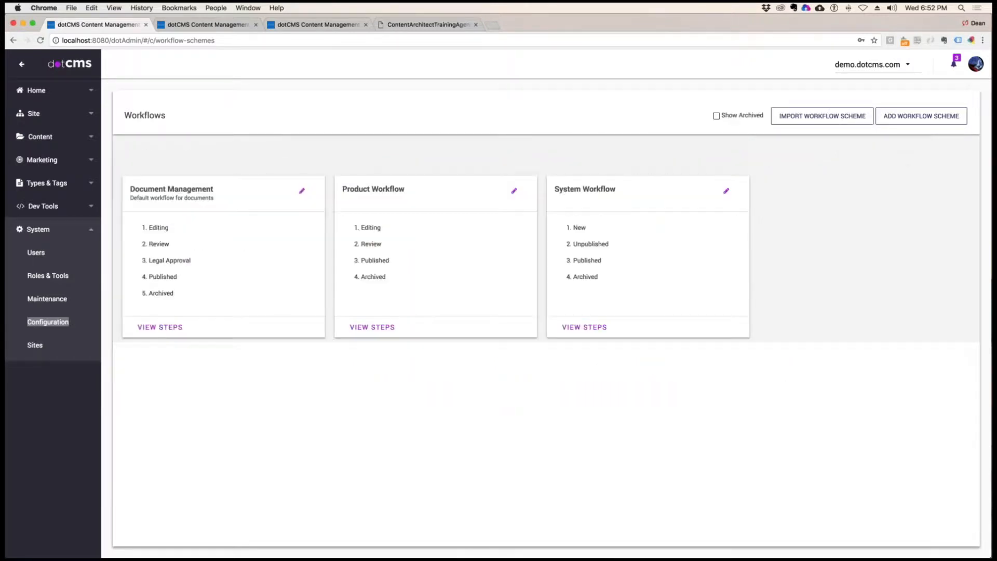
{"action": "left_click", "coordinate": [160, 327]}
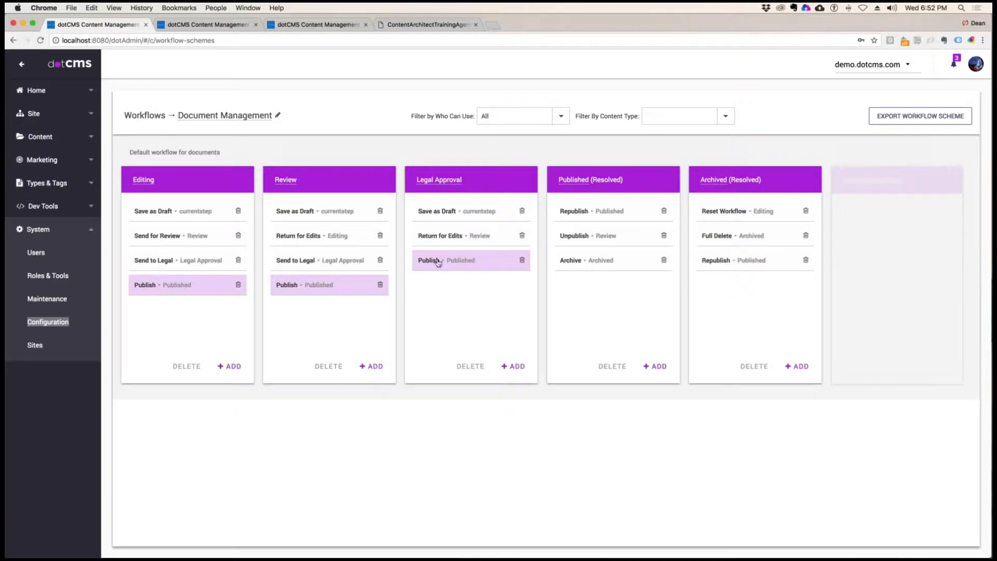
{"action": "left_click_drag", "start_coordinate": [437, 263], "coordinate": [599, 289]}
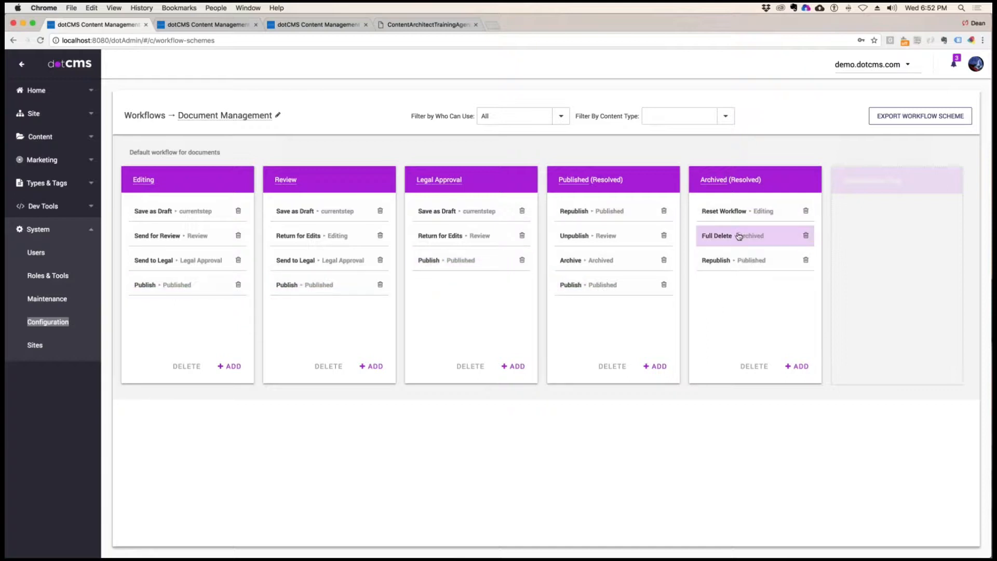
{"action": "left_click_drag", "start_coordinate": [740, 237], "coordinate": [598, 311]}
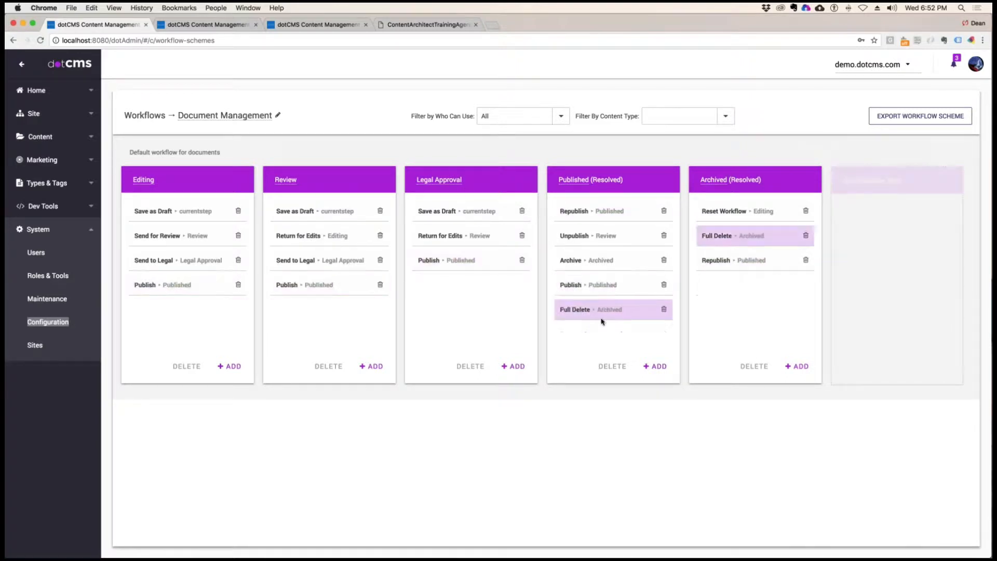
Remove the copied Publish and Full Delete actions from the Published step
{"action": "left_click", "coordinate": [665, 310]}
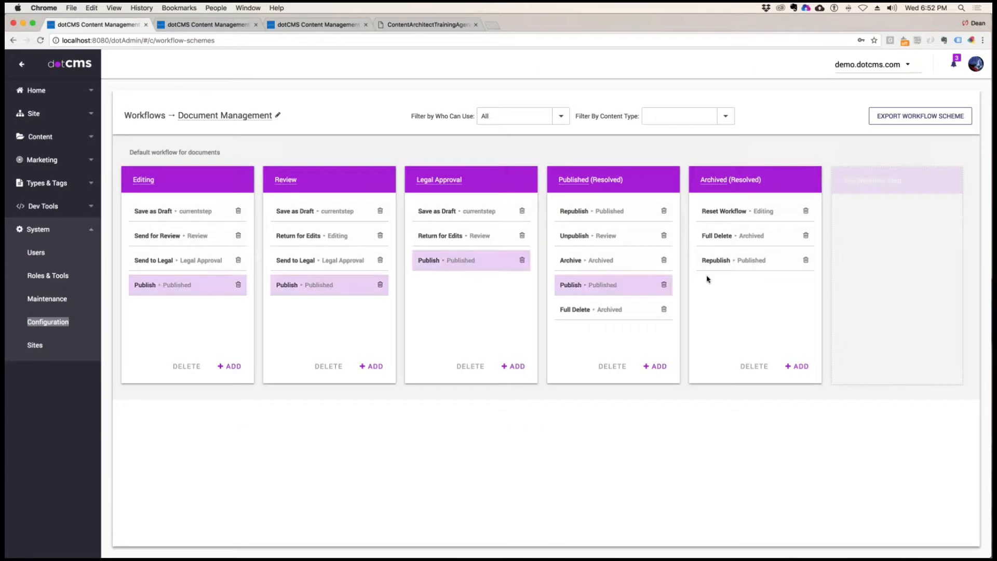
{"action": "left_click", "coordinate": [664, 284]}
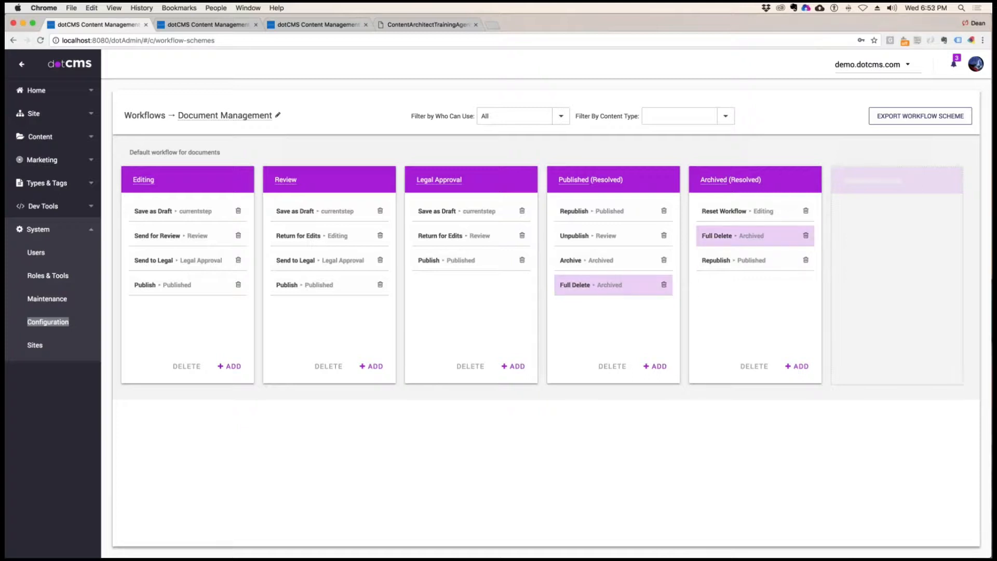
{"action": "left_click", "coordinate": [663, 285]}
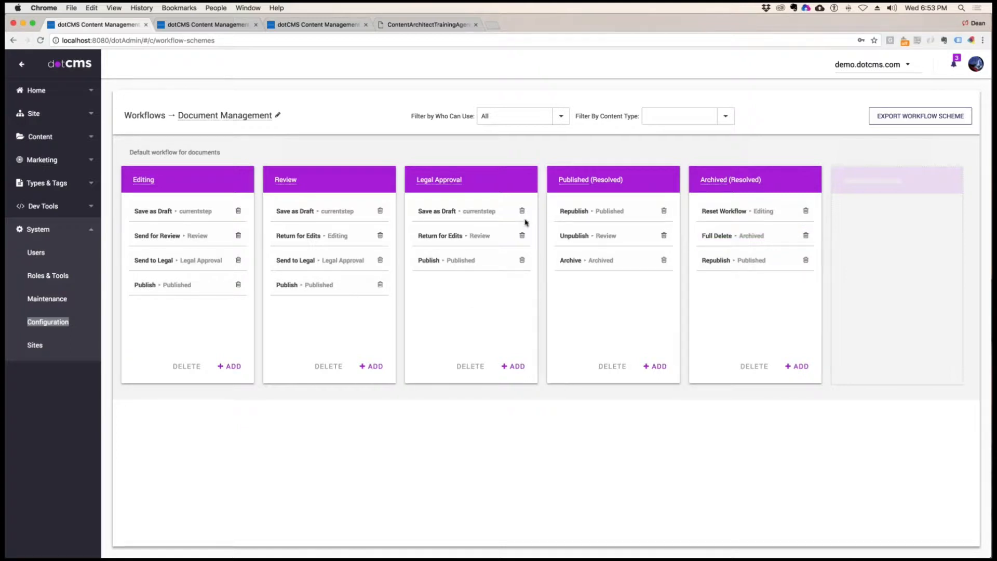
Filter the scheme's actions by Publisher / Legal, and inspect that role's hierarchy down to Contributor in Roles & Tools
{"action": "left_click", "coordinate": [514, 116]}
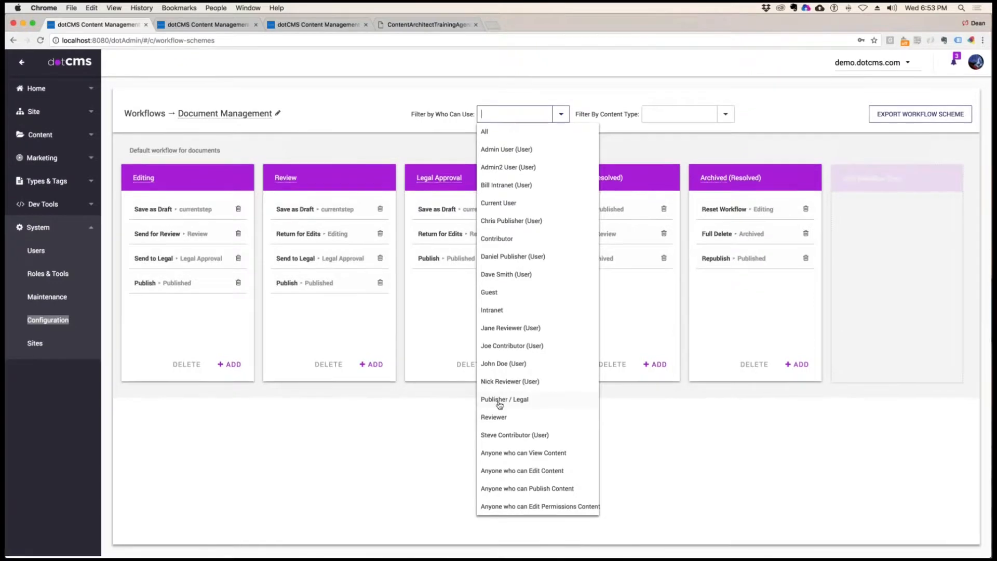
{"action": "left_click", "coordinate": [499, 401]}
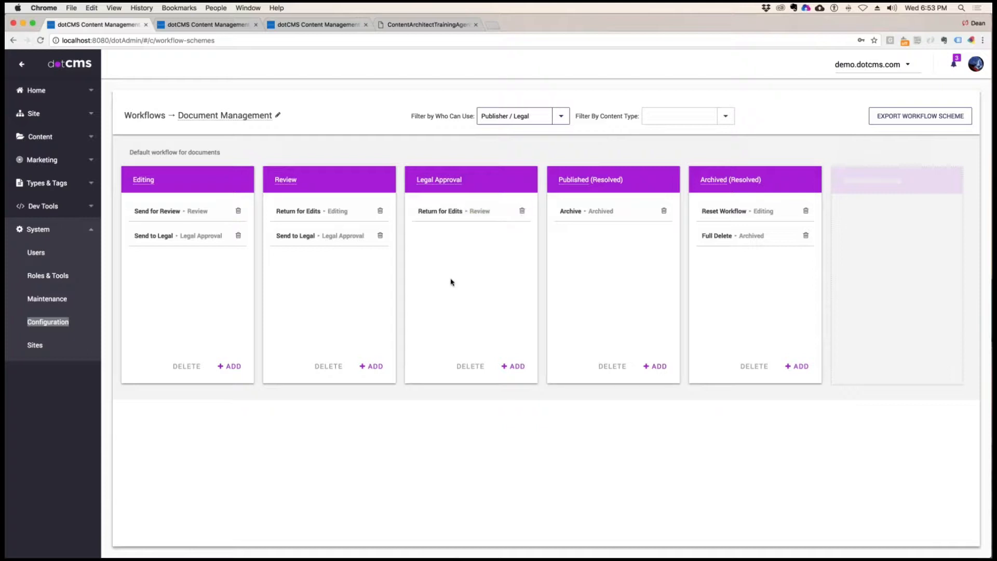
{"action": "left_click", "coordinate": [56, 276]}
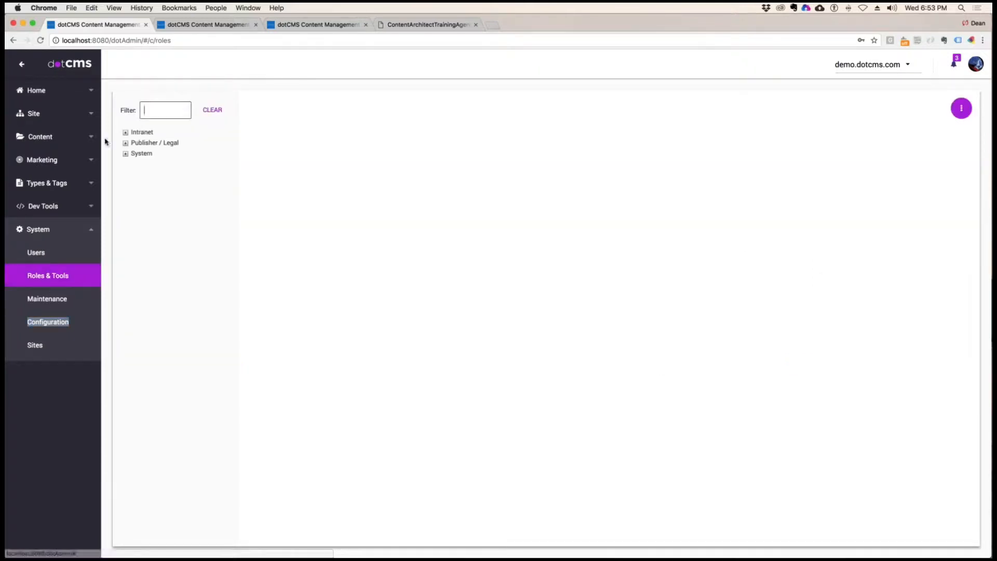
{"action": "left_click", "coordinate": [126, 143]}
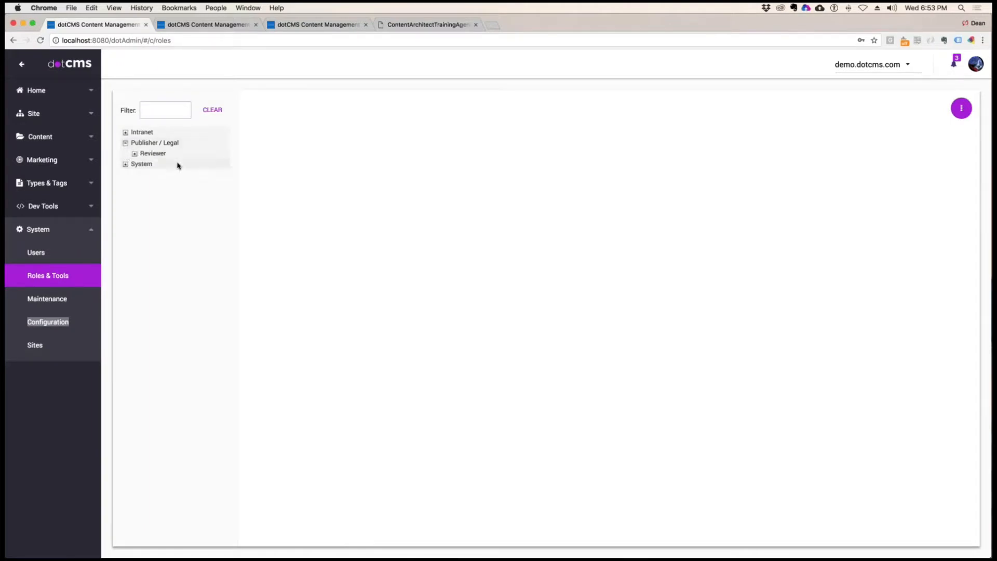
{"action": "left_click", "coordinate": [135, 154]}
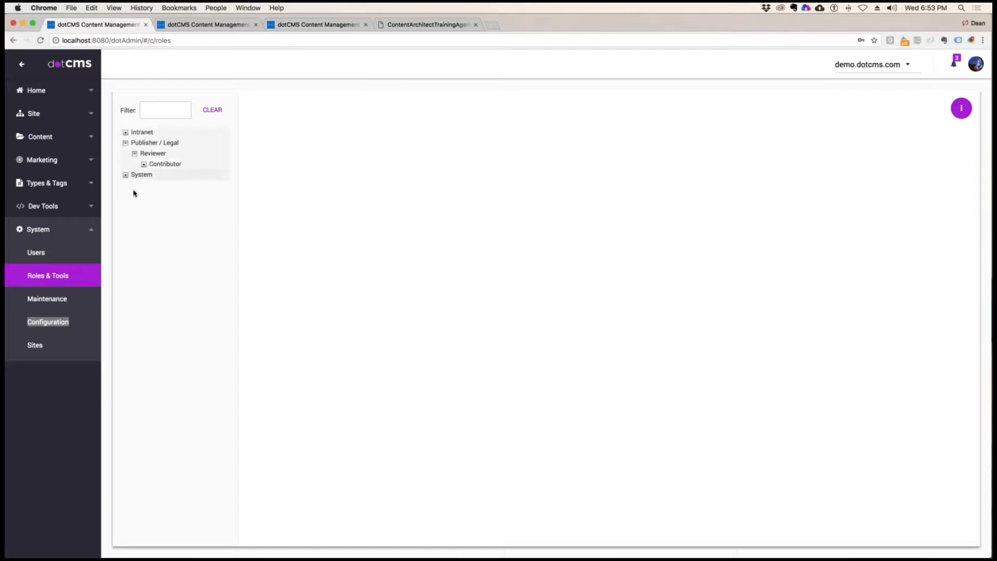
{"action": "left_click", "coordinate": [125, 143]}
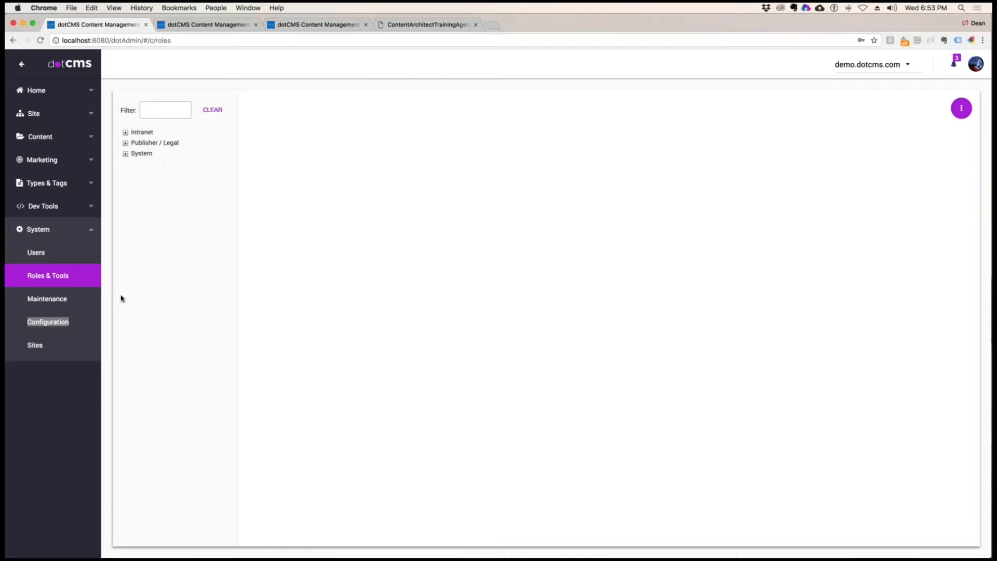
Return to the workflow schemes, open Document Management and view the choices for filtering by who can use an action
{"action": "left_click", "coordinate": [52, 187]}
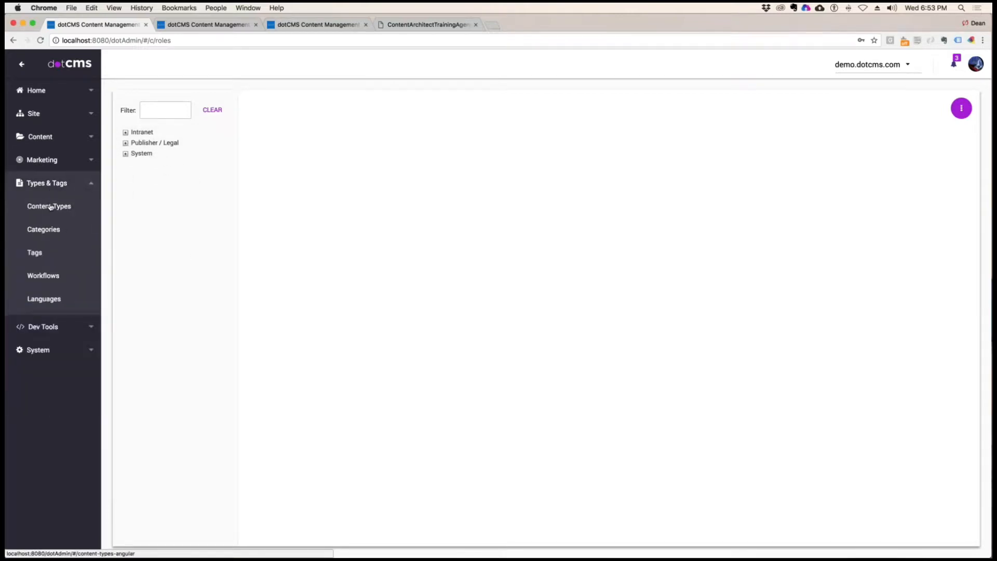
{"action": "left_click", "coordinate": [52, 276]}
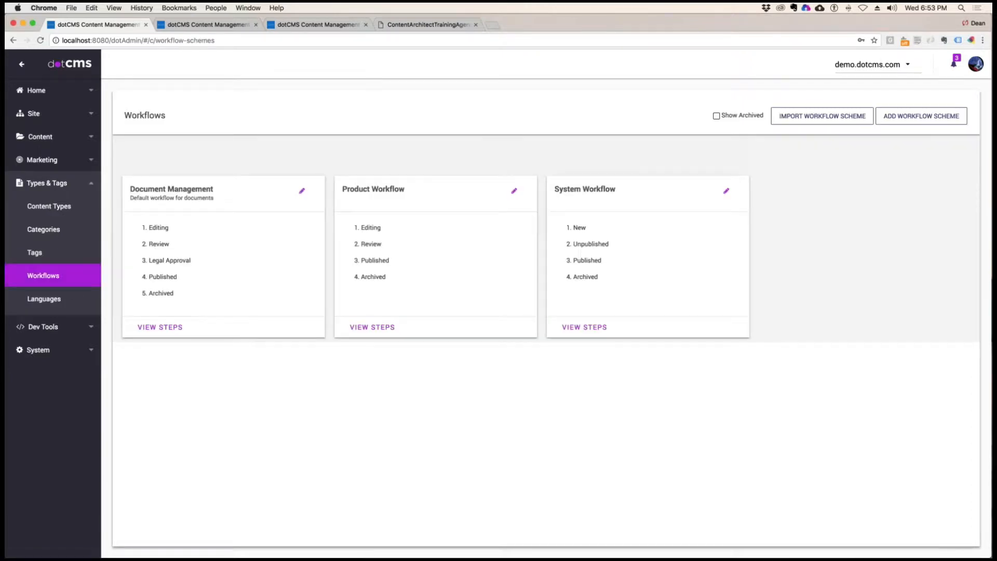
{"action": "left_click", "coordinate": [599, 258]}
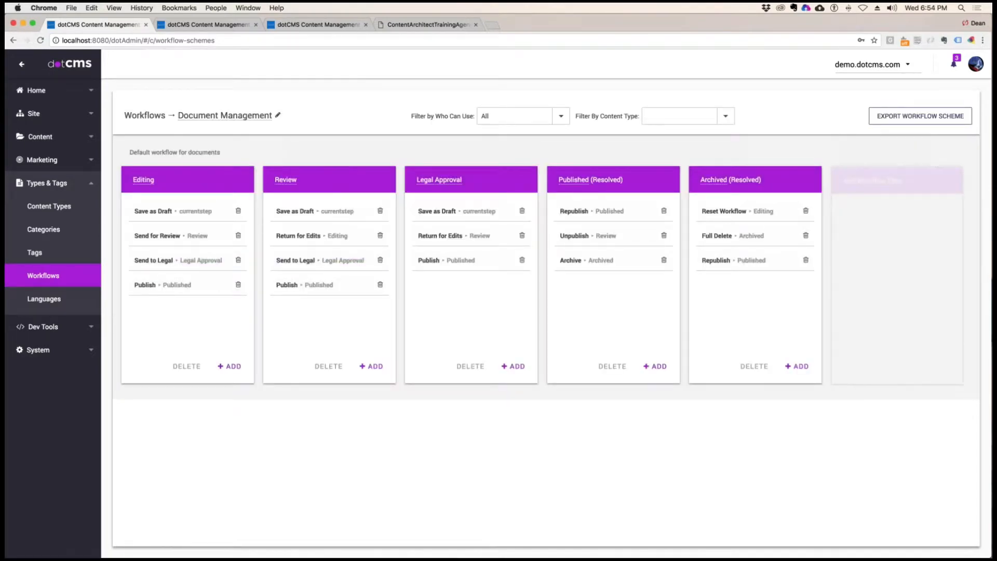
{"action": "left_click", "coordinate": [561, 116]}
{"action": "left_click", "coordinate": [331, 140]}
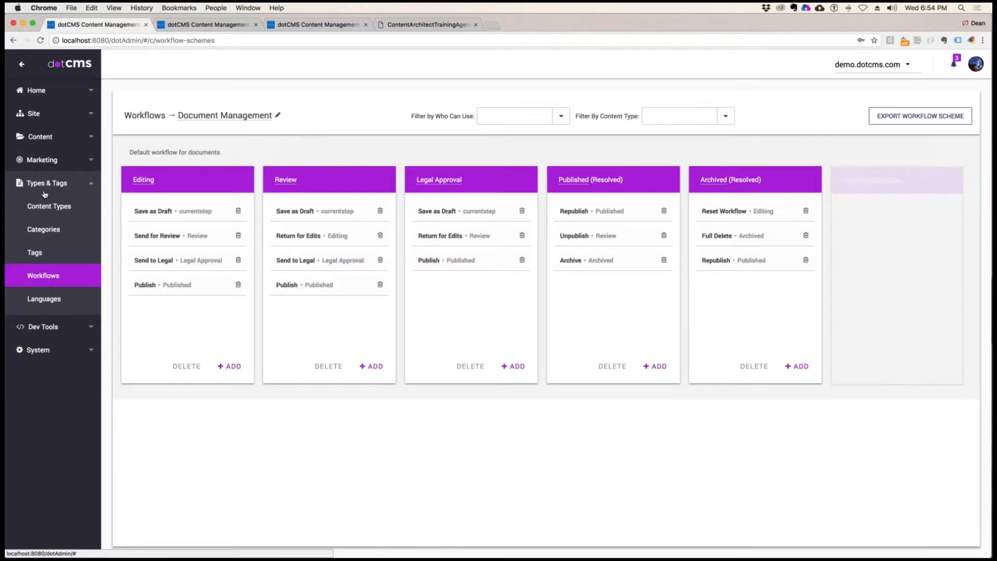
View the content search listing for the Movies type and go back to the list of workflow schemes
{"action": "left_click", "coordinate": [36, 138]}
{"action": "left_click", "coordinate": [27, 159]}
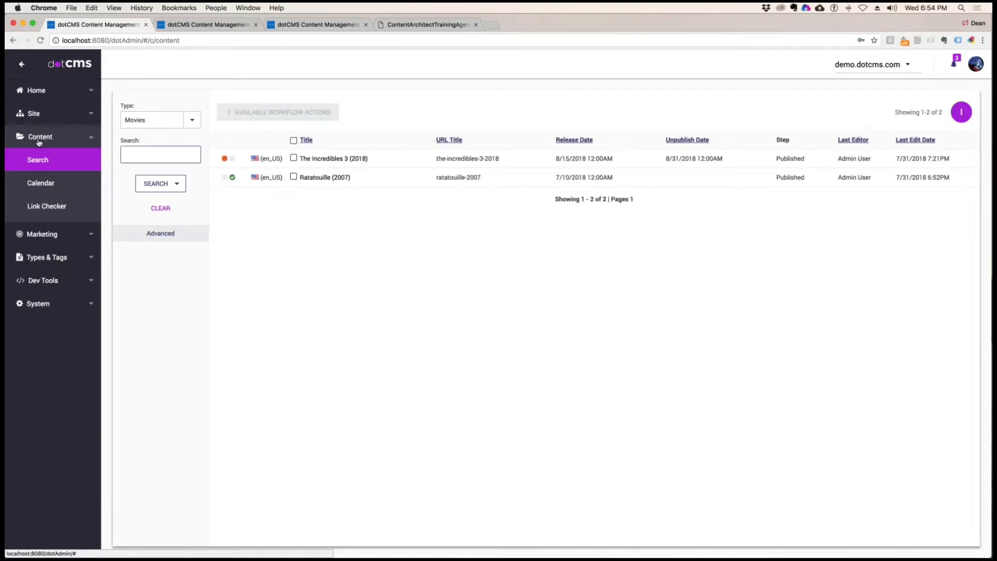
{"action": "left_click", "coordinate": [52, 260]}
{"action": "left_click", "coordinate": [43, 276]}
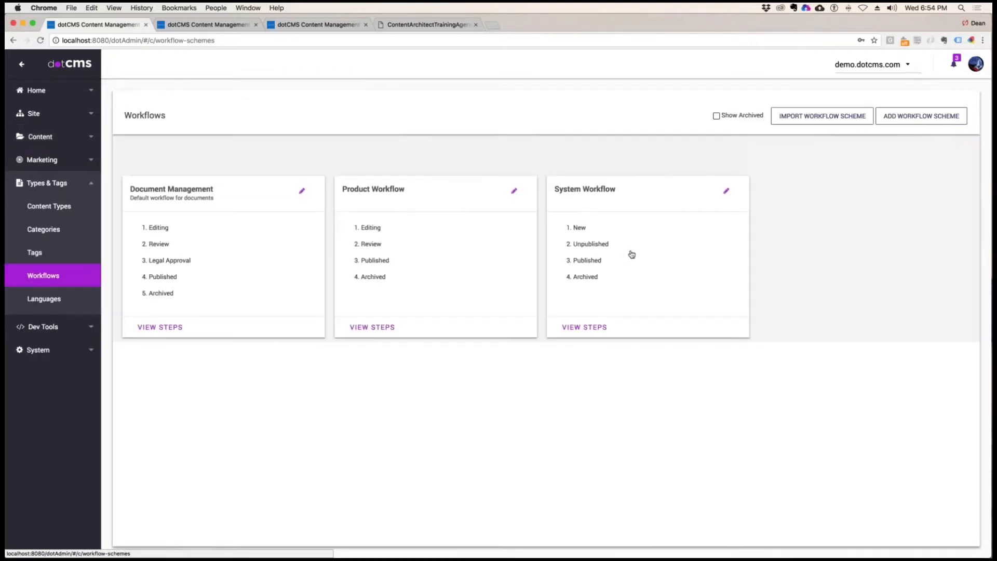
Open the Send for Review action in Document Management's Editing step, review its settings and add the Link Checker sub-action
{"action": "left_click", "coordinate": [160, 327]}
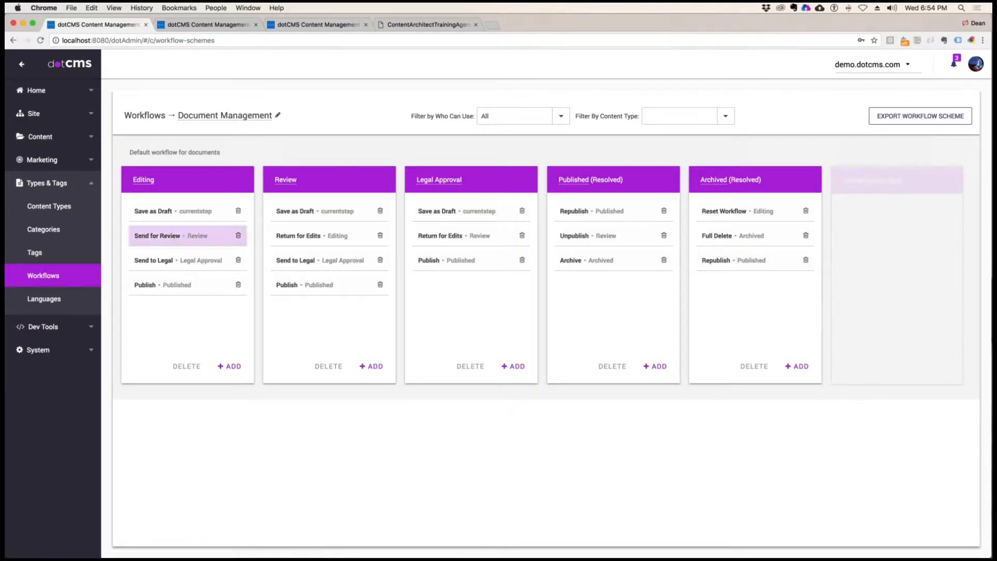
{"action": "left_click", "coordinate": [157, 235]}
{"action": "scroll", "coordinate": [301, 389], "scroll_direction": "down", "scroll_amount": 5}
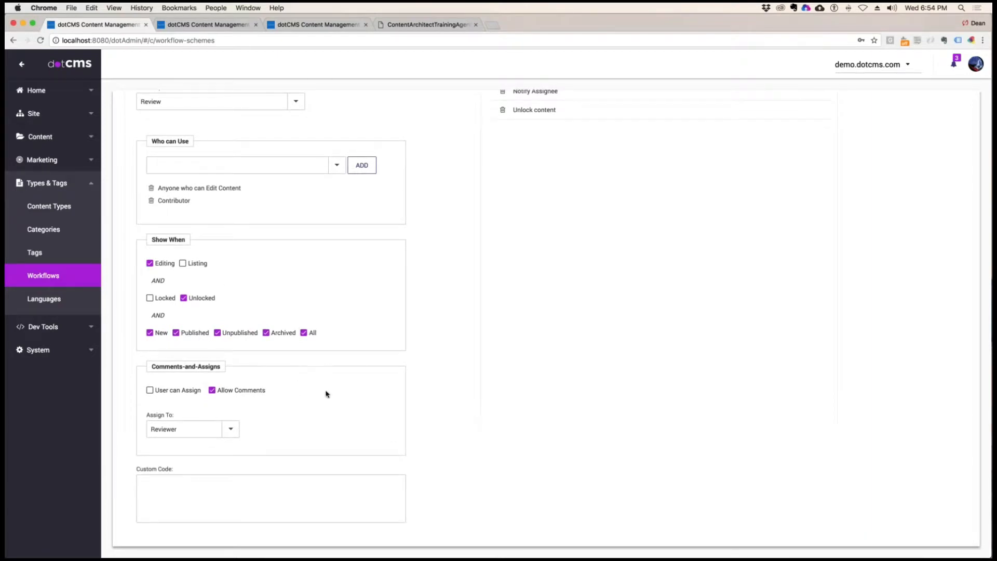
{"action": "scroll", "coordinate": [470, 362], "scroll_direction": "up", "scroll_amount": 5}
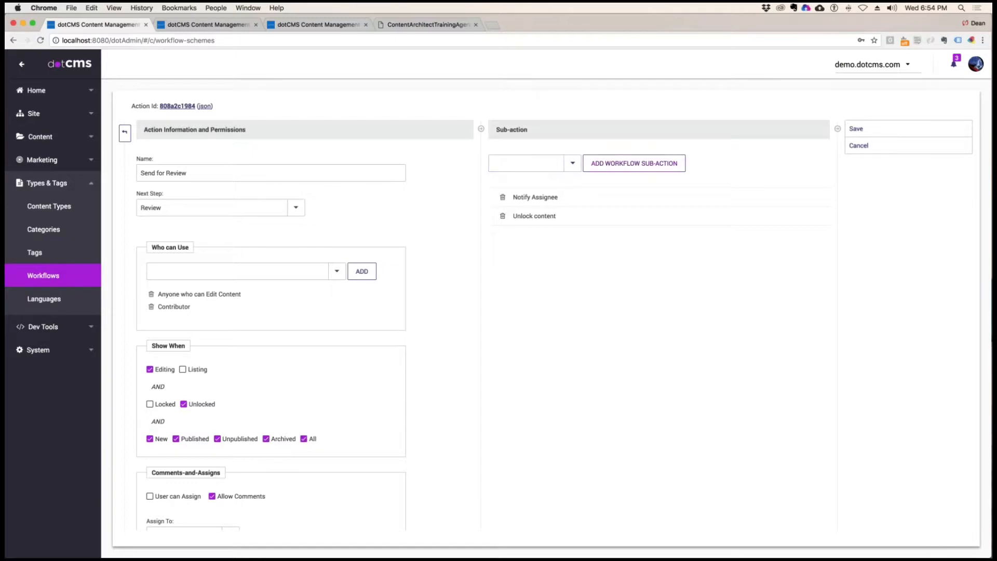
{"action": "left_click", "coordinate": [572, 163]}
{"action": "left_click", "coordinate": [514, 287]}
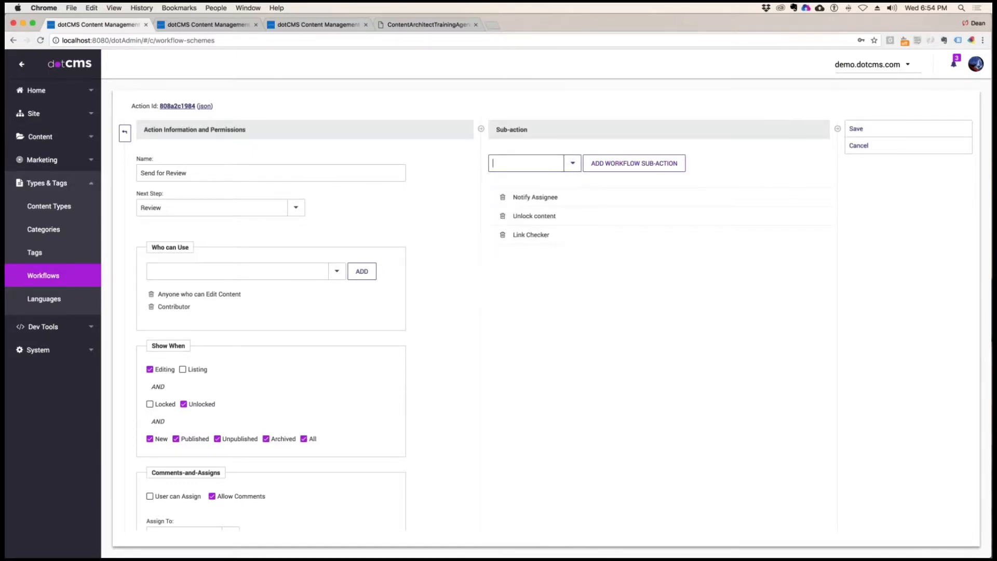
Inspect the Link Checker parameters without changing them, move the sub-action above Notify Assignee and save the action
{"action": "left_click", "coordinate": [531, 235]}
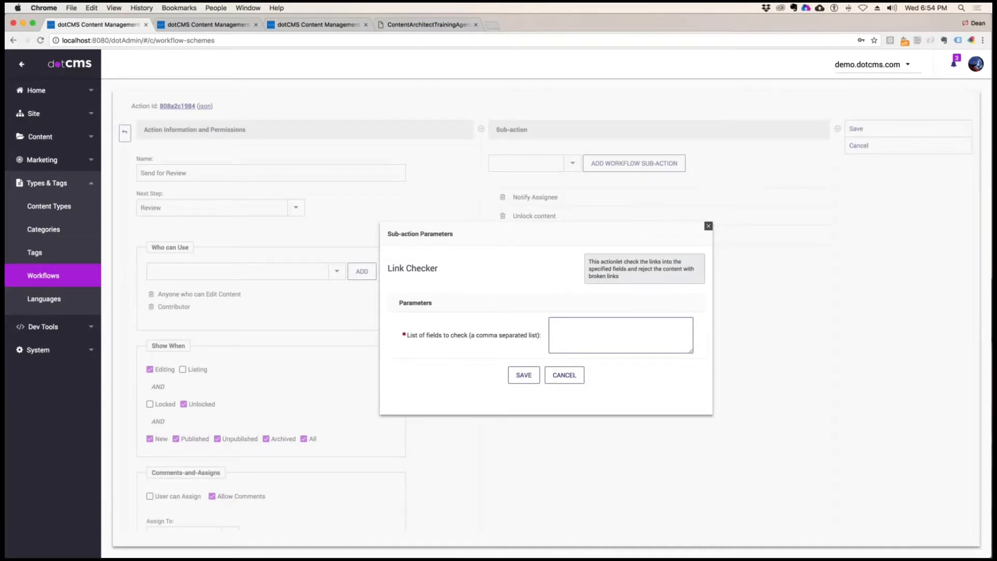
{"action": "left_click", "coordinate": [566, 374]}
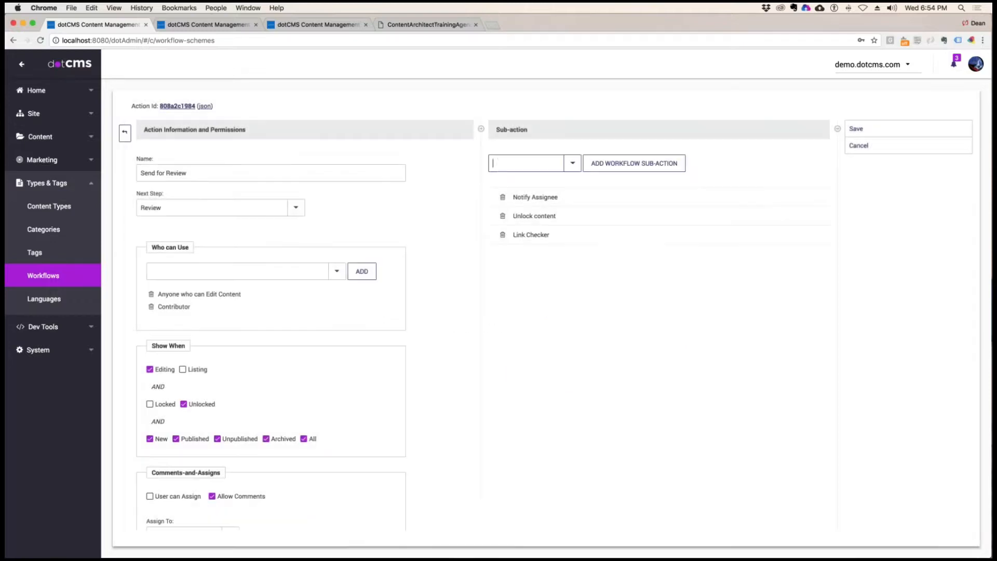
{"action": "left_click_drag", "start_coordinate": [514, 240], "coordinate": [545, 198]}
{"action": "left_click", "coordinate": [867, 131]}
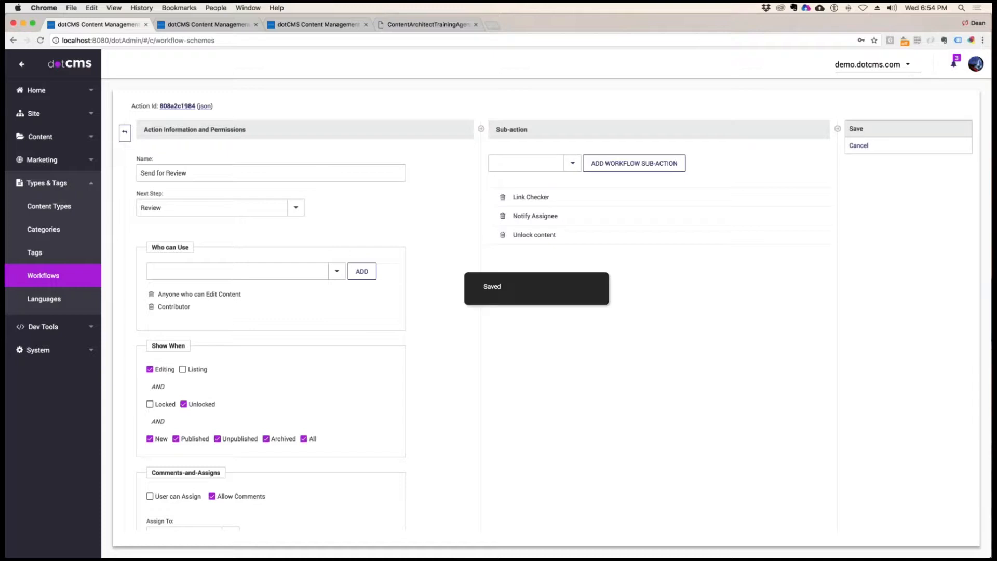
Filter the content types to File and open the Document content type to review its fields
{"action": "left_click", "coordinate": [48, 209]}
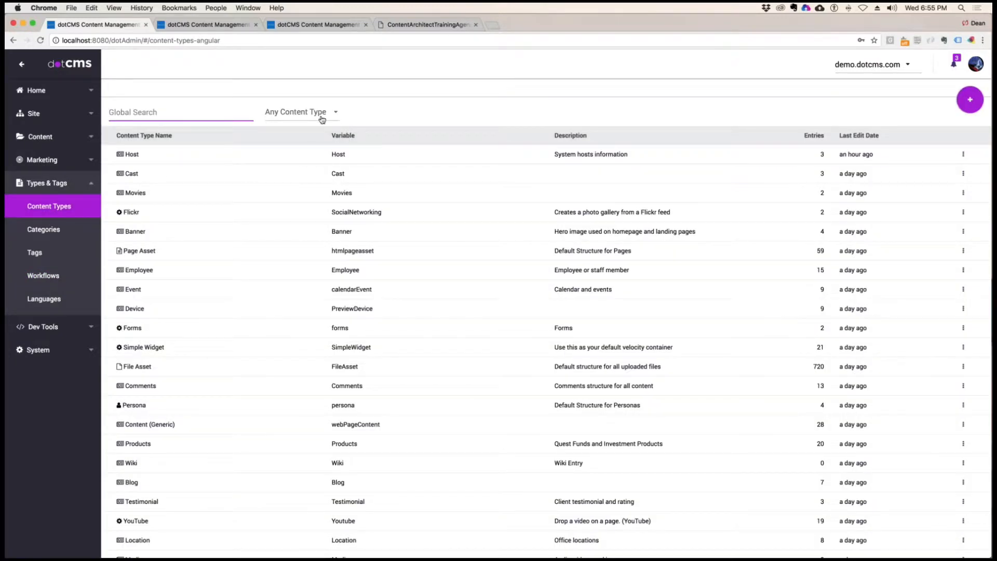
{"action": "left_click", "coordinate": [293, 113]}
{"action": "left_click", "coordinate": [284, 195]}
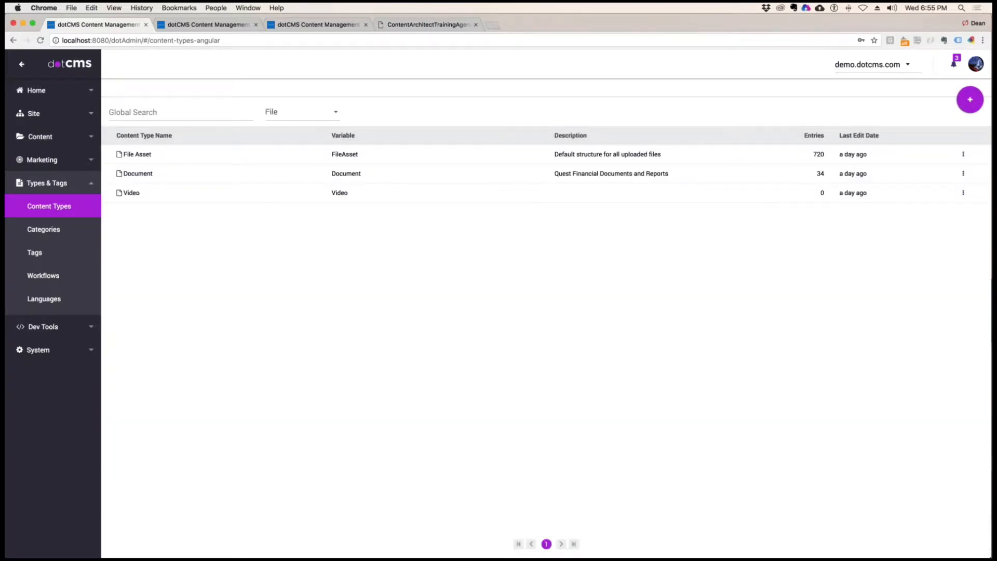
{"action": "left_click", "coordinate": [461, 173]}
{"action": "scroll", "coordinate": [150, 275], "scroll_direction": "down", "scroll_amount": 3}
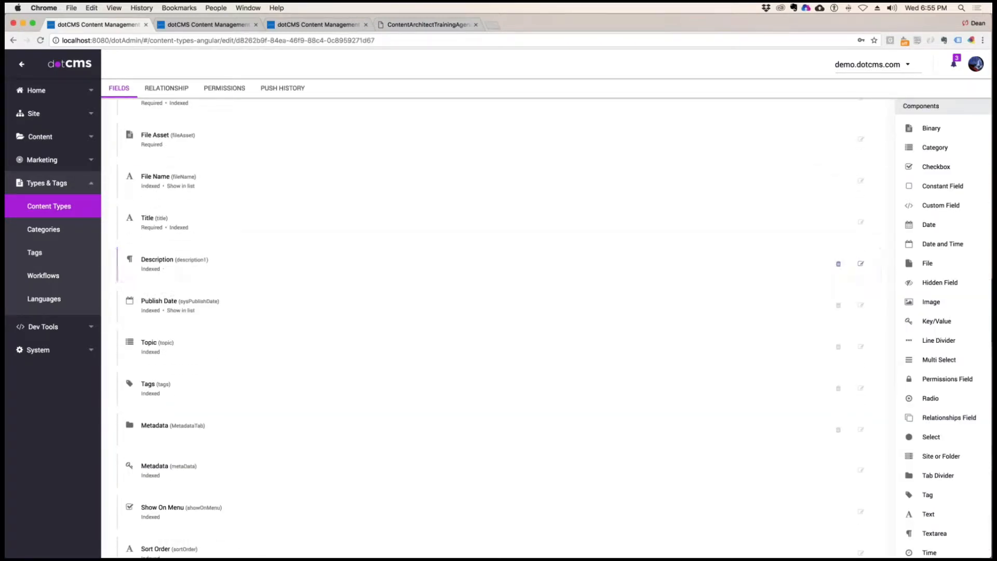
{"action": "scroll", "coordinate": [498, 358], "scroll_direction": "down", "scroll_amount": 3}
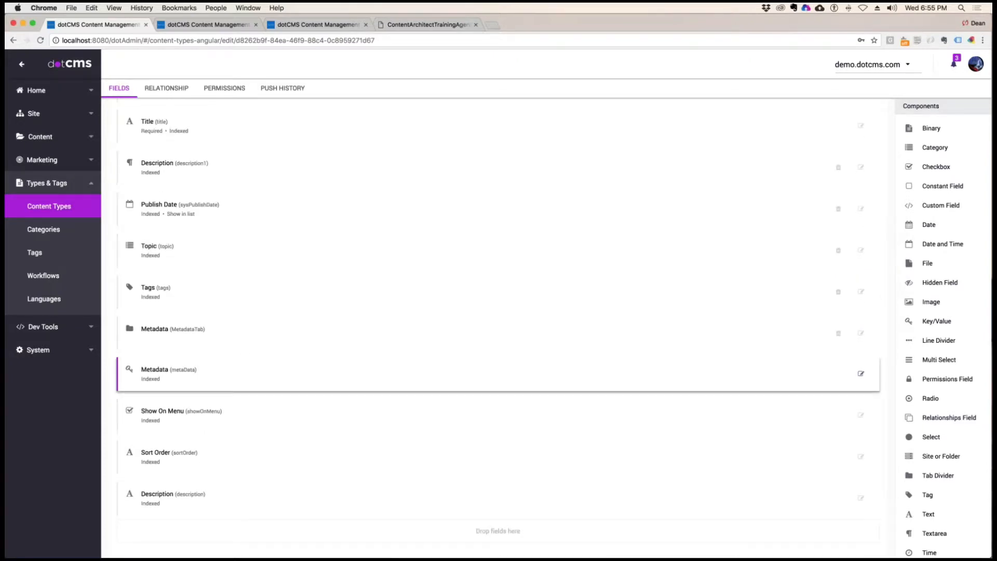
Inspect the settings of the Publish Date field and the last Description text field without changing them
{"action": "left_click", "coordinate": [861, 208]}
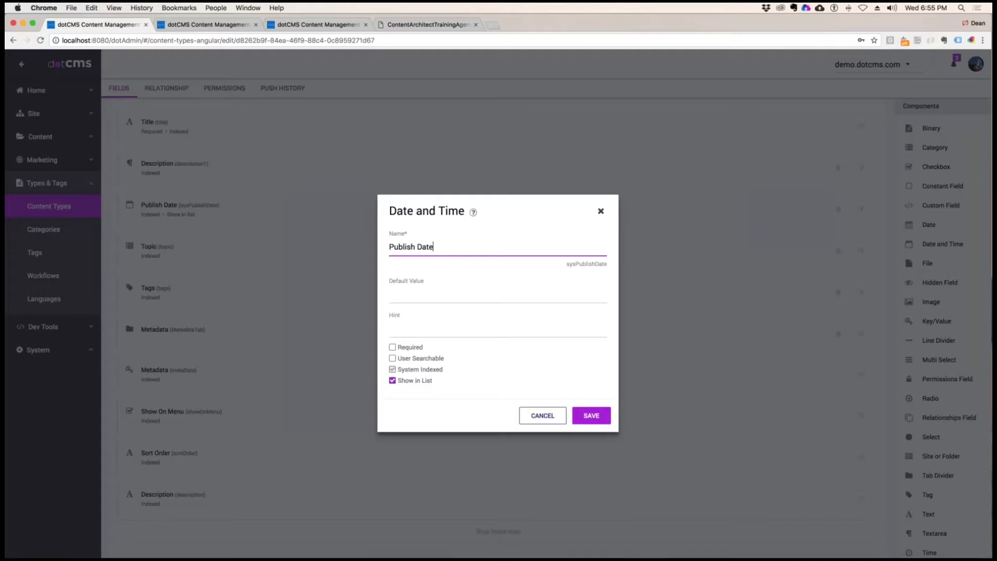
{"action": "left_click", "coordinate": [601, 211]}
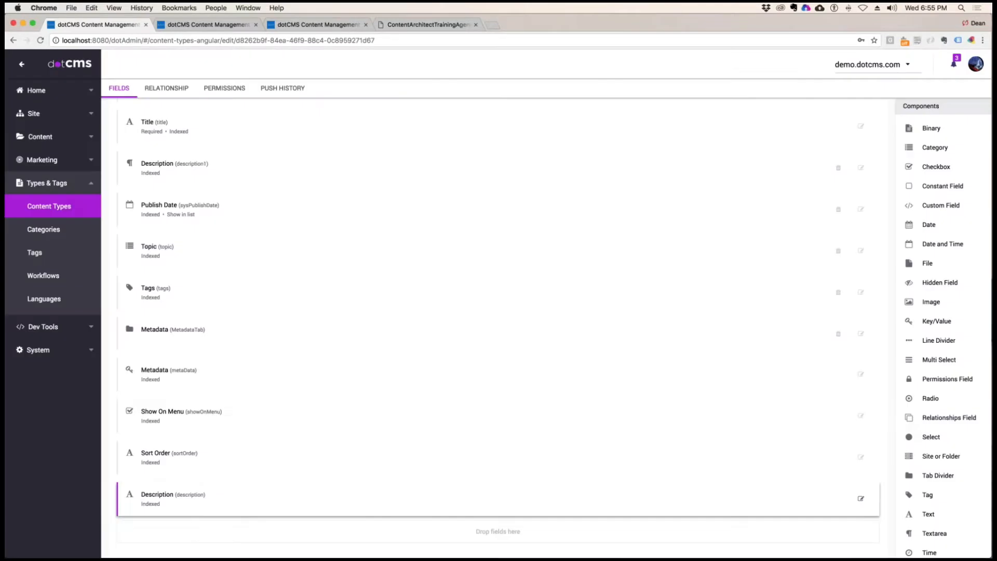
{"action": "left_click", "coordinate": [201, 496]}
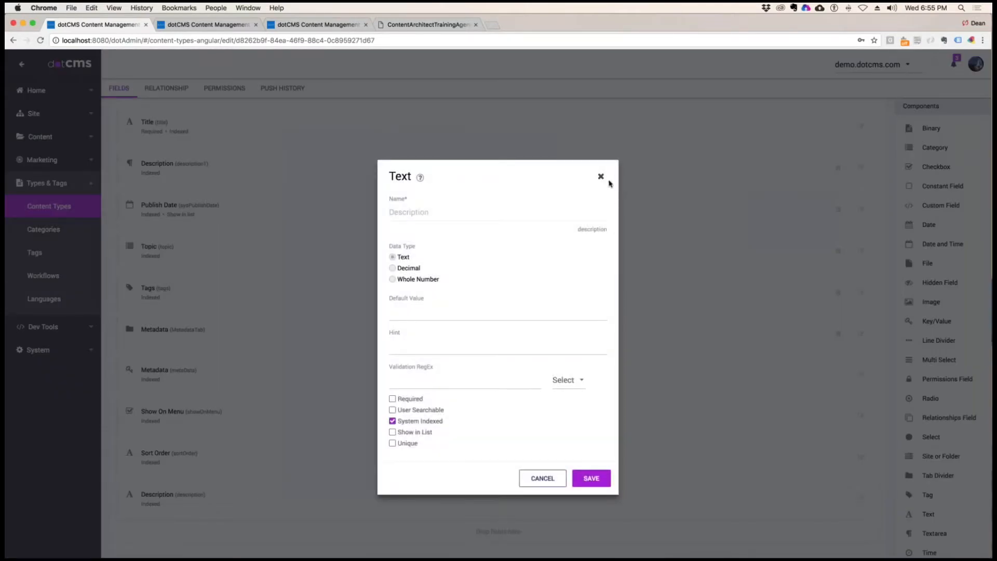
{"action": "left_click", "coordinate": [601, 177]}
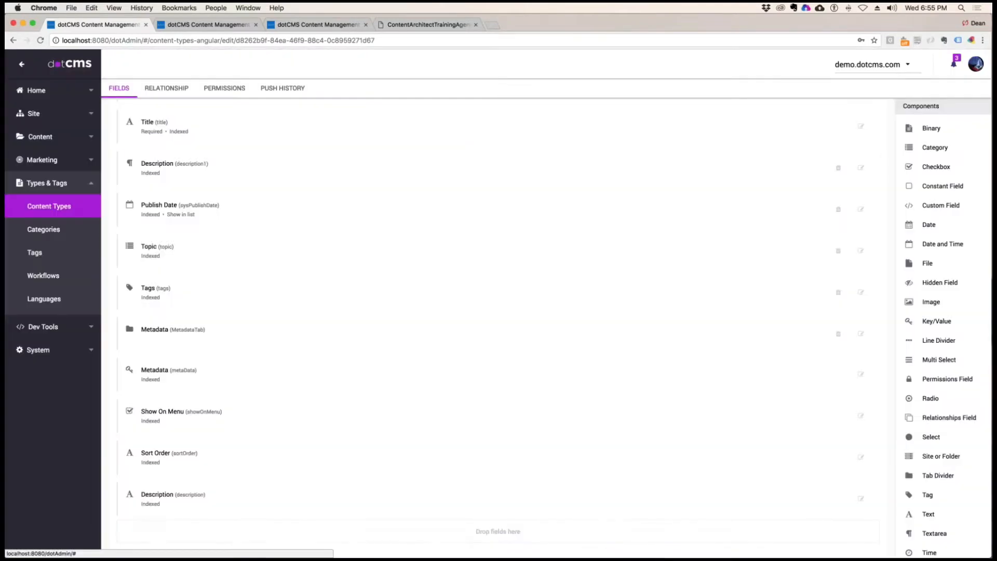
Add a required, user-searchable WYSIWYG field named Long Description directly below the Title field
{"action": "scroll", "coordinate": [961, 476], "scroll_direction": "down", "scroll_amount": 1}
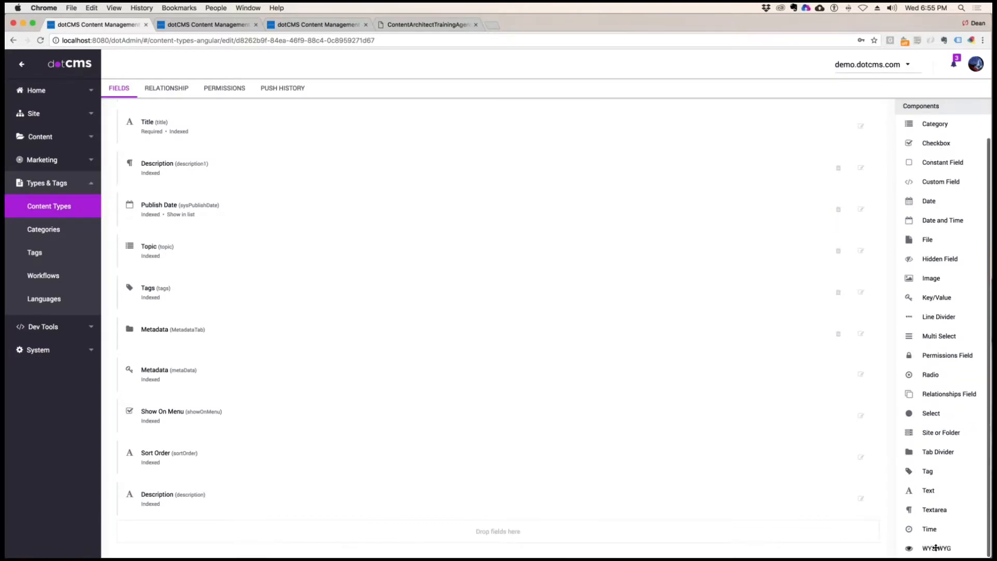
{"action": "left_click_drag", "start_coordinate": [935, 547], "coordinate": [172, 167]}
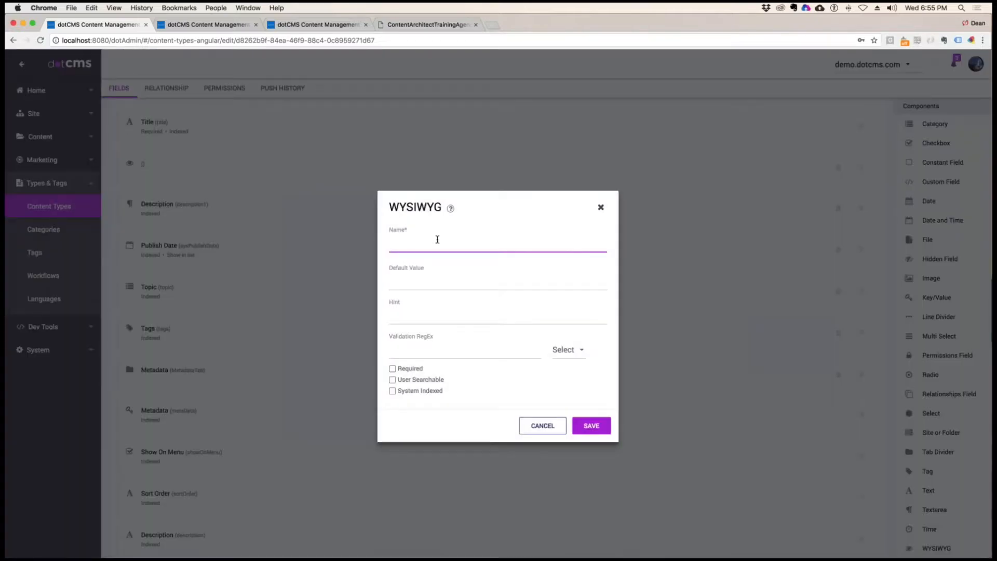
{"action": "type", "text": "Long Description"}
{"action": "left_click", "coordinate": [393, 369]}
{"action": "left_click", "coordinate": [392, 380]}
{"action": "left_click", "coordinate": [592, 426]}
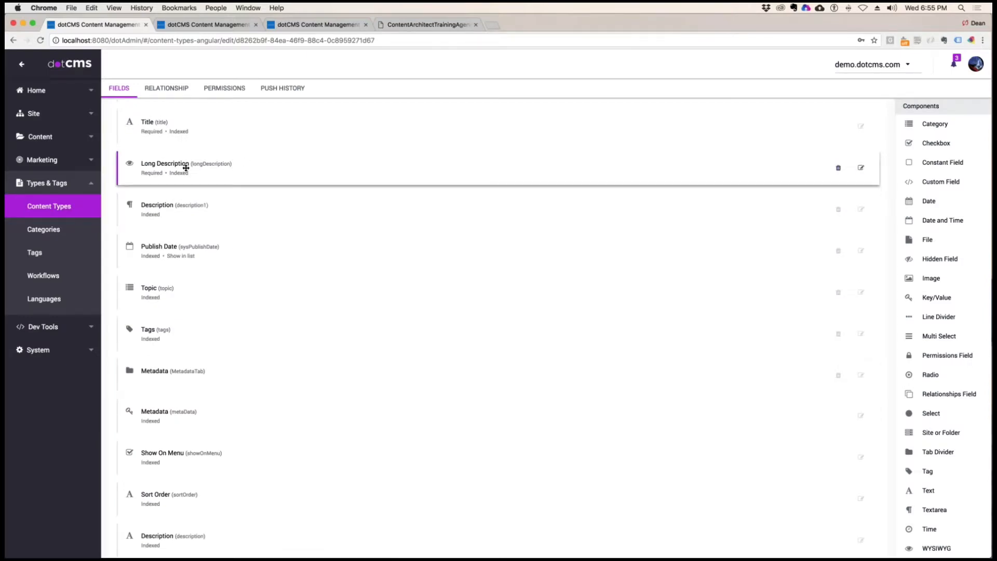
Open the content search and list the content of type Document
{"action": "left_click", "coordinate": [43, 139]}
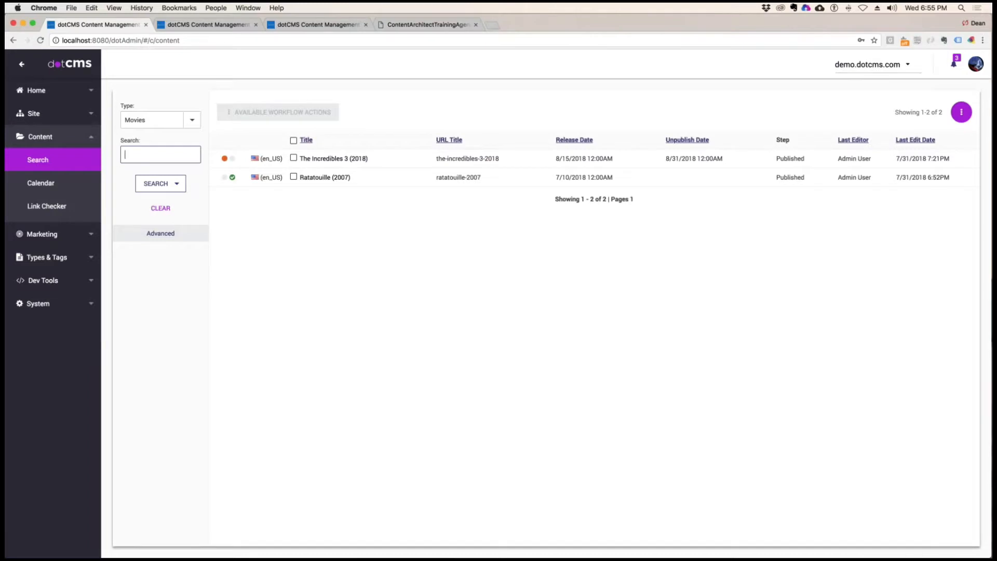
{"action": "left_click", "coordinate": [192, 119]}
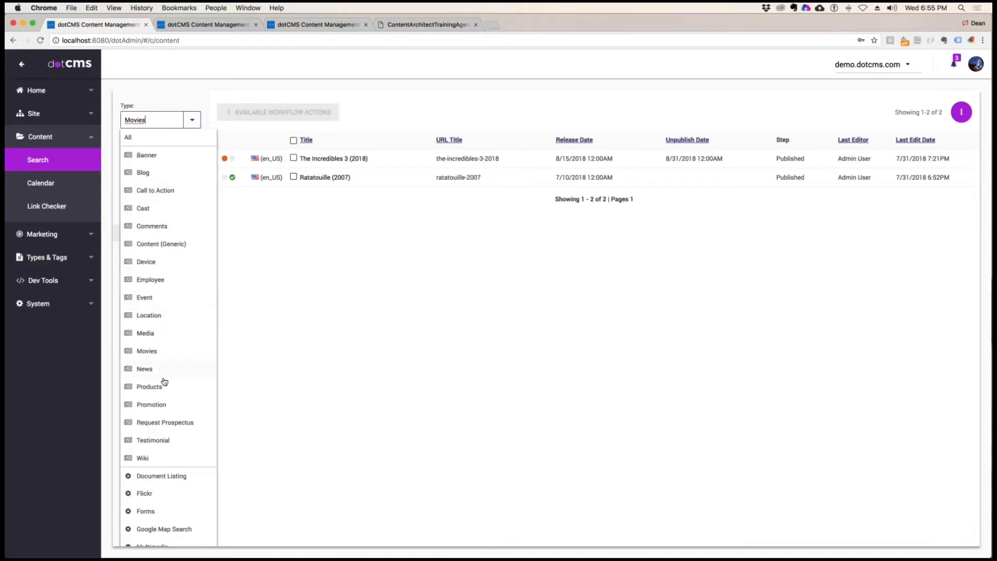
{"action": "scroll", "coordinate": [178, 297], "scroll_direction": "down", "scroll_amount": 6}
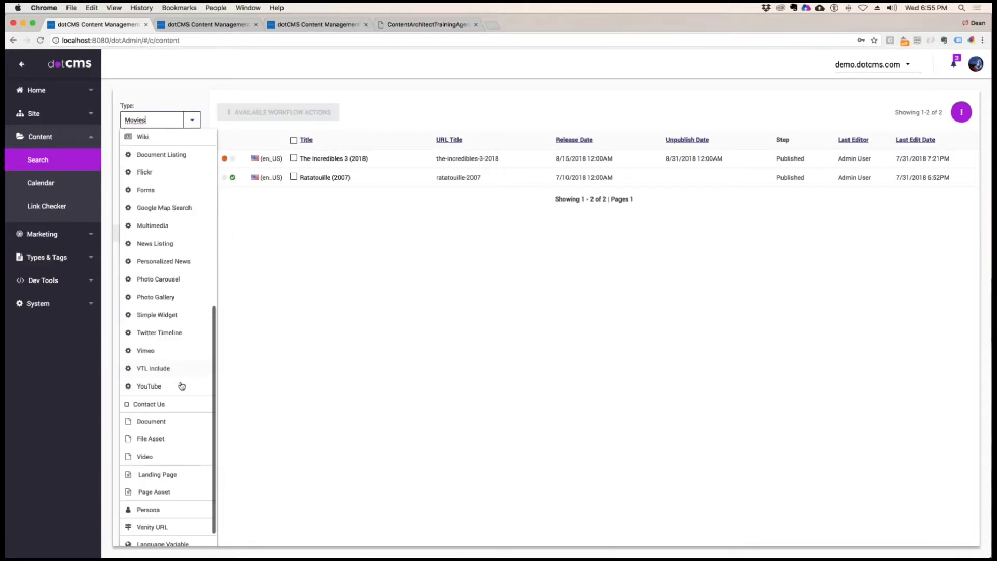
{"action": "left_click", "coordinate": [149, 421]}
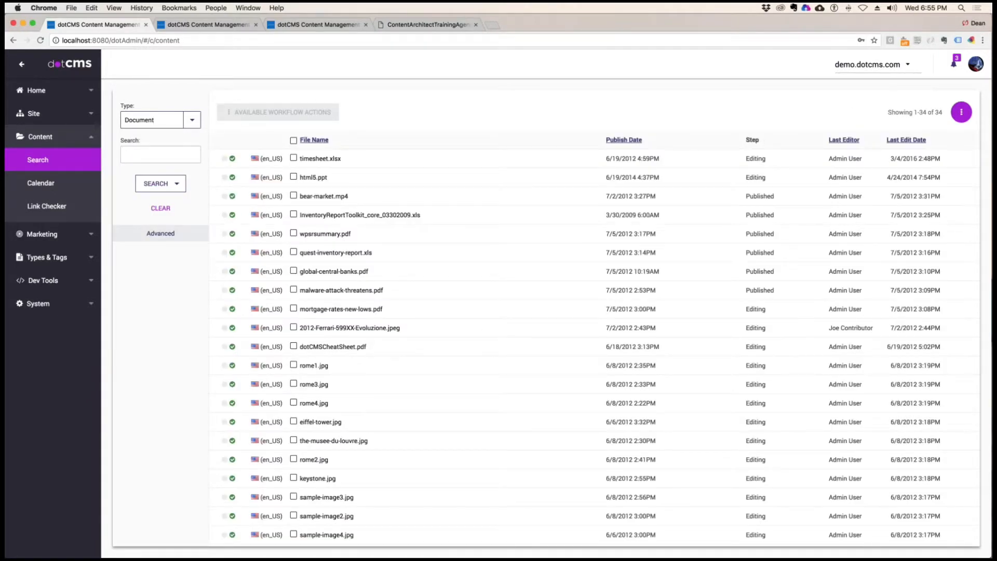
Switch to the contributor's account using Login As
{"action": "left_click", "coordinate": [977, 64]}
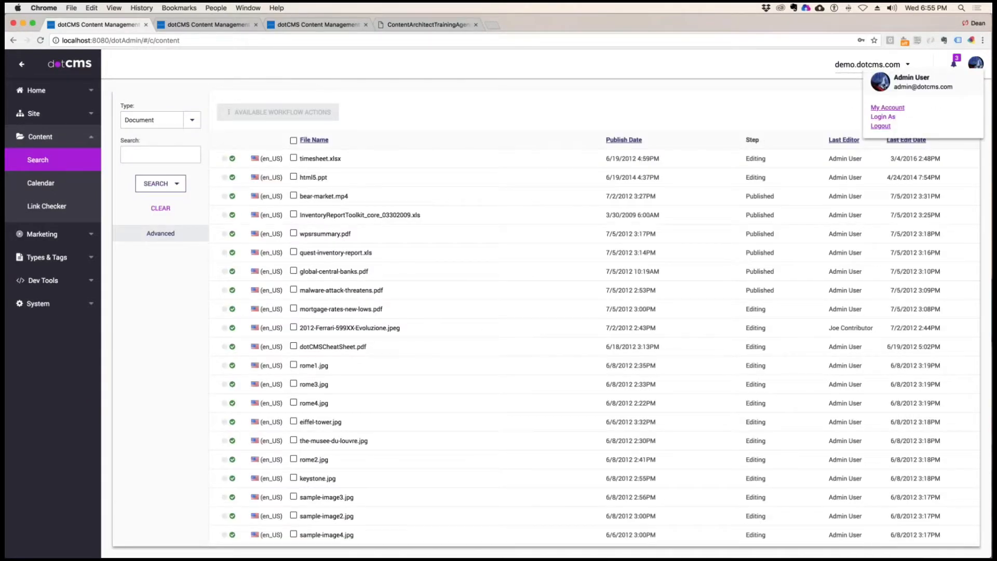
{"action": "left_click", "coordinate": [883, 117]}
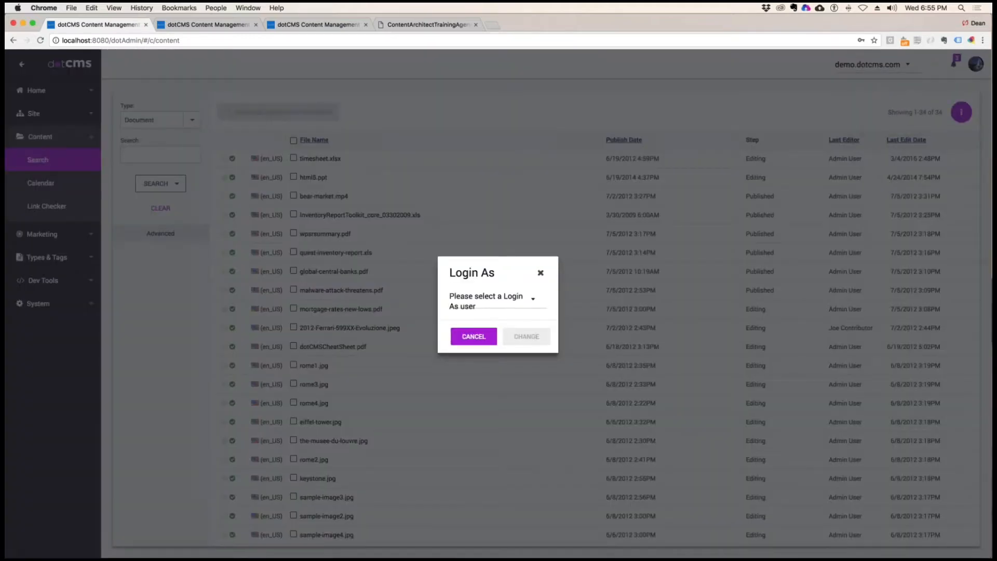
{"action": "left_click", "coordinate": [518, 309]}
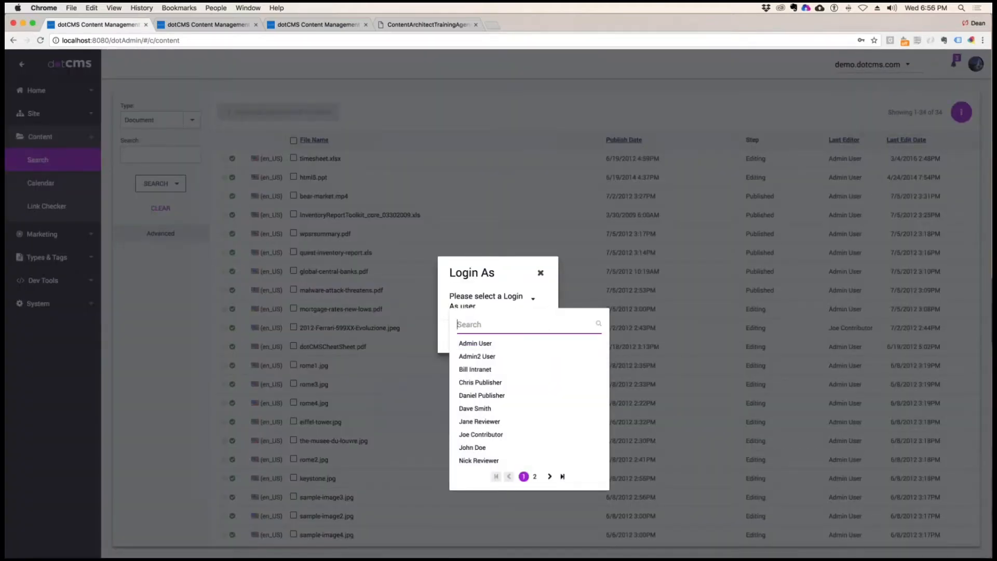
{"action": "type", "text": "Joe"}
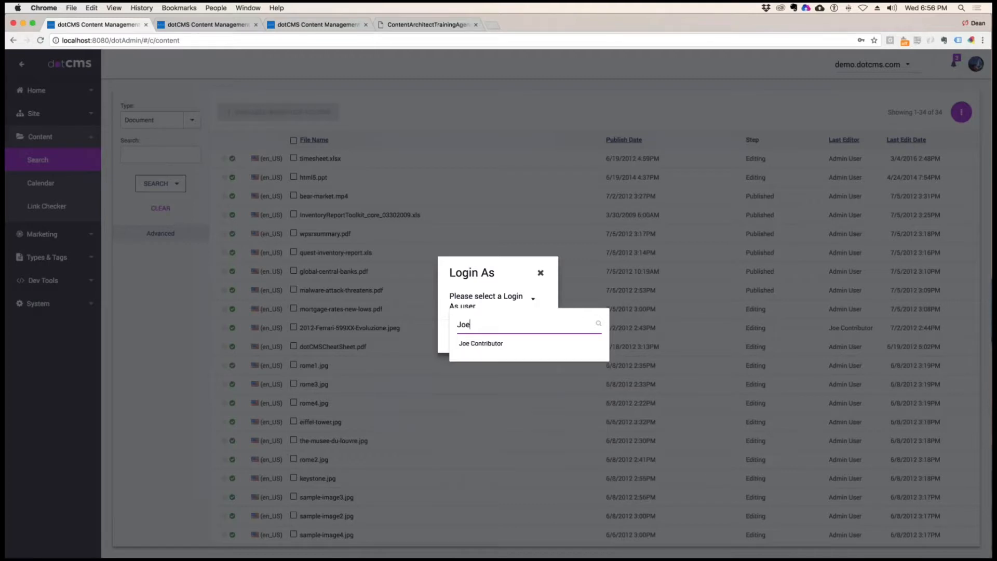
{"action": "left_click", "coordinate": [479, 341]}
{"action": "left_click", "coordinate": [525, 335]}
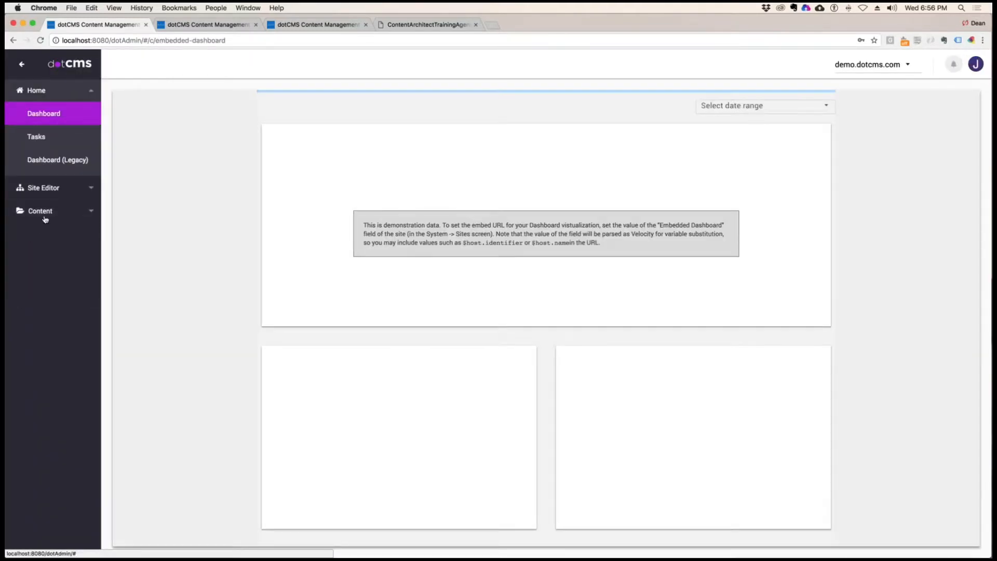
Open the content search as the contributor, restrict it to the Document type and start a new Document
{"action": "left_click", "coordinate": [39, 211]}
{"action": "left_click", "coordinate": [37, 159]}
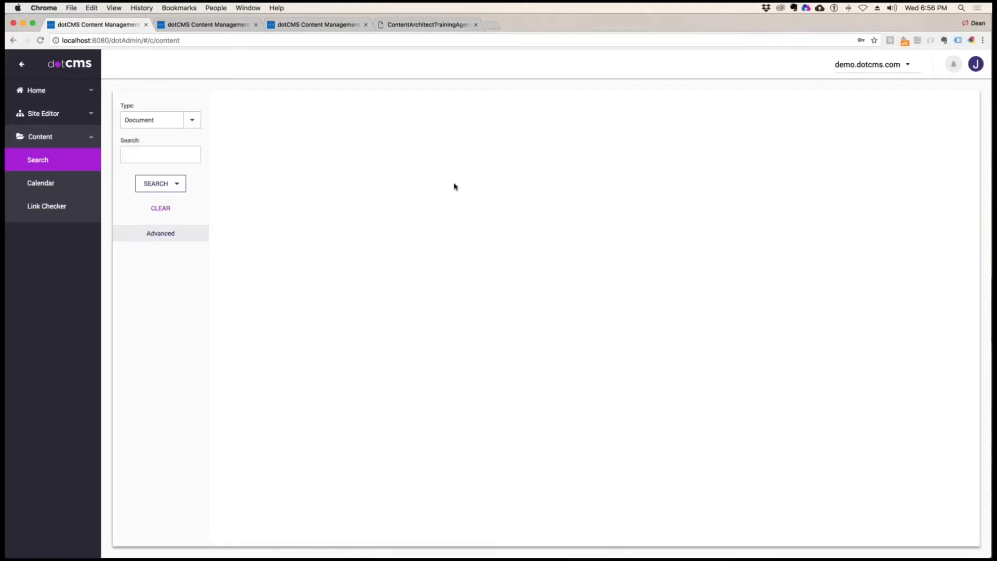
{"action": "left_click", "coordinate": [192, 119]}
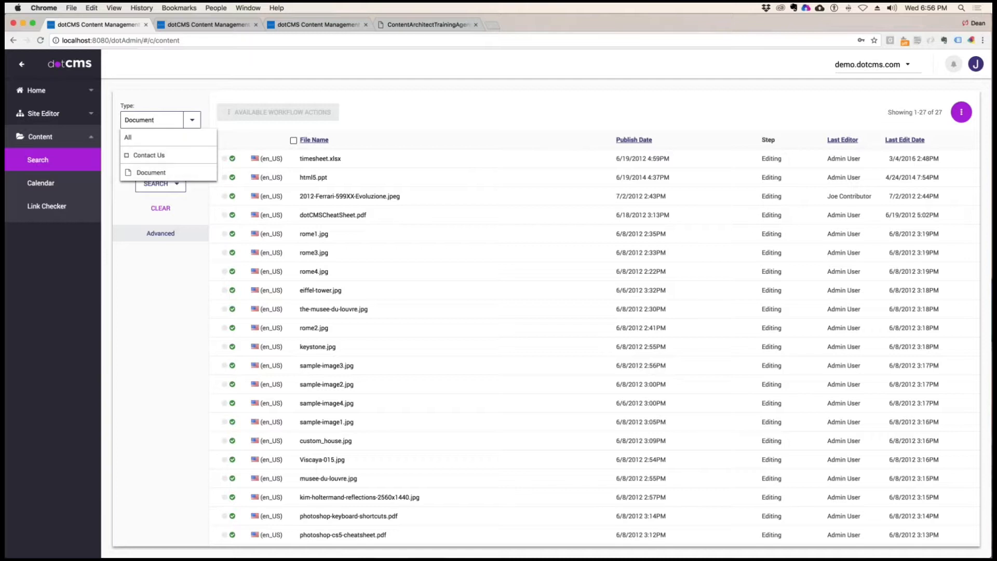
{"action": "left_click", "coordinate": [151, 173]}
{"action": "left_click", "coordinate": [961, 113]}
{"action": "left_click", "coordinate": [930, 131]}
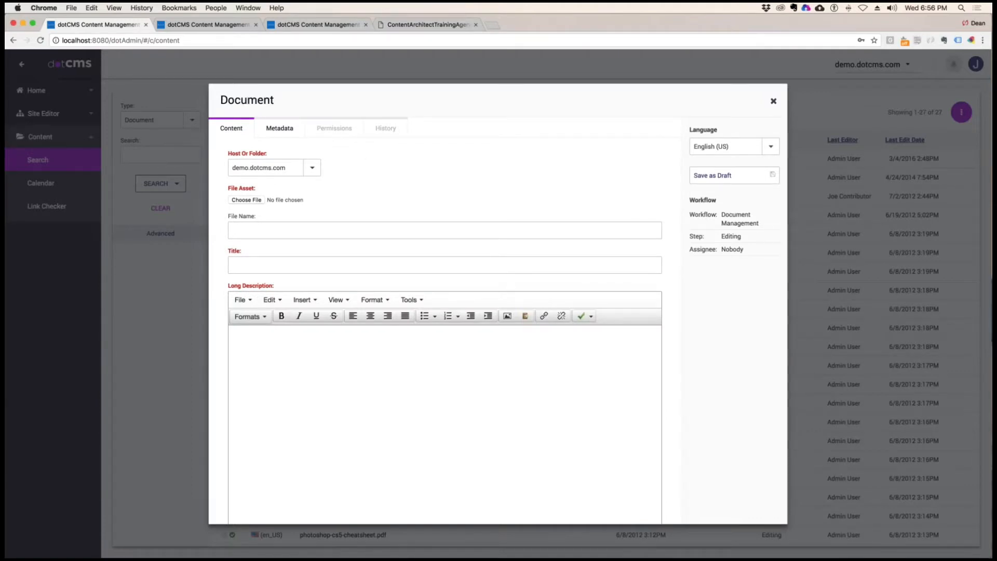
Choose 5.jpeg from the Demo Property folder as the document's file asset
{"action": "left_click", "coordinate": [247, 201]}
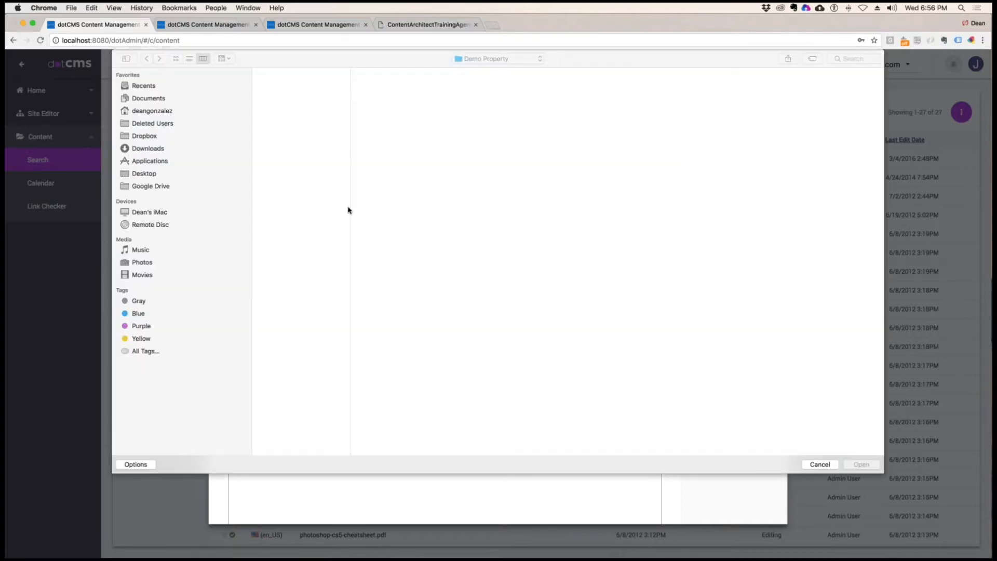
{"action": "left_click", "coordinate": [270, 108]}
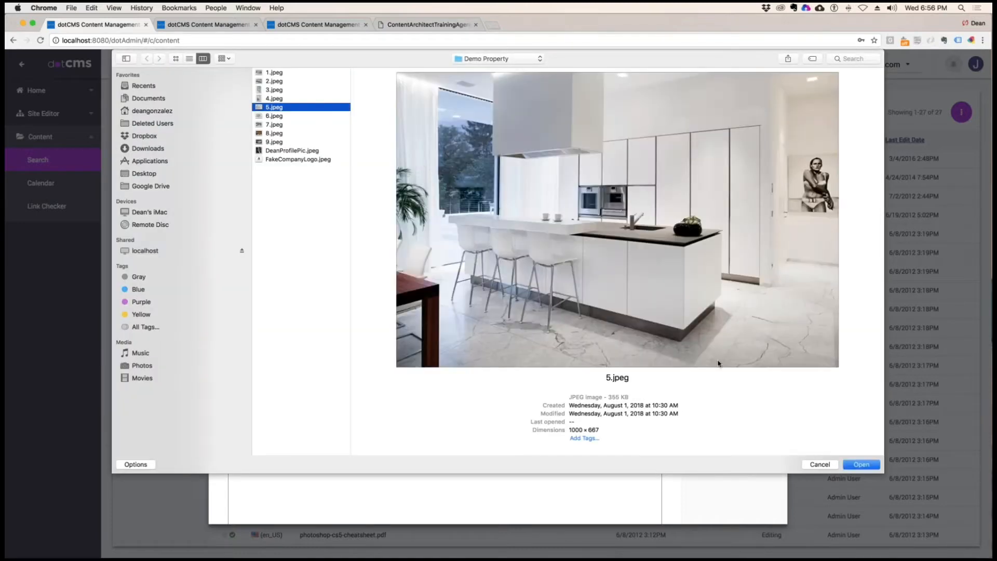
{"action": "left_click", "coordinate": [862, 463]}
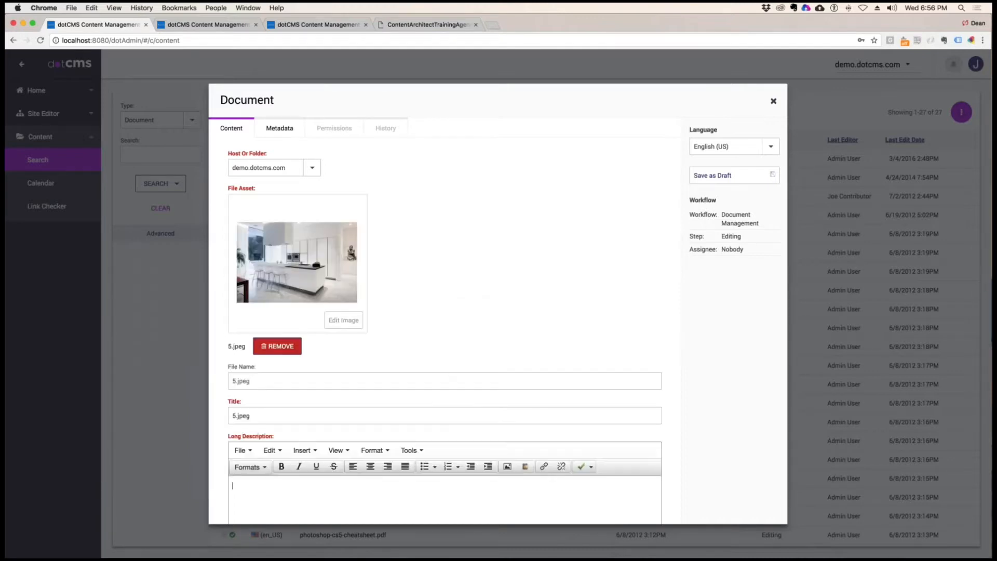
Enter "Here is a link to the Architect site" as the document's Long Description
{"action": "scroll", "coordinate": [407, 396], "scroll_direction": "down", "scroll_amount": 5}
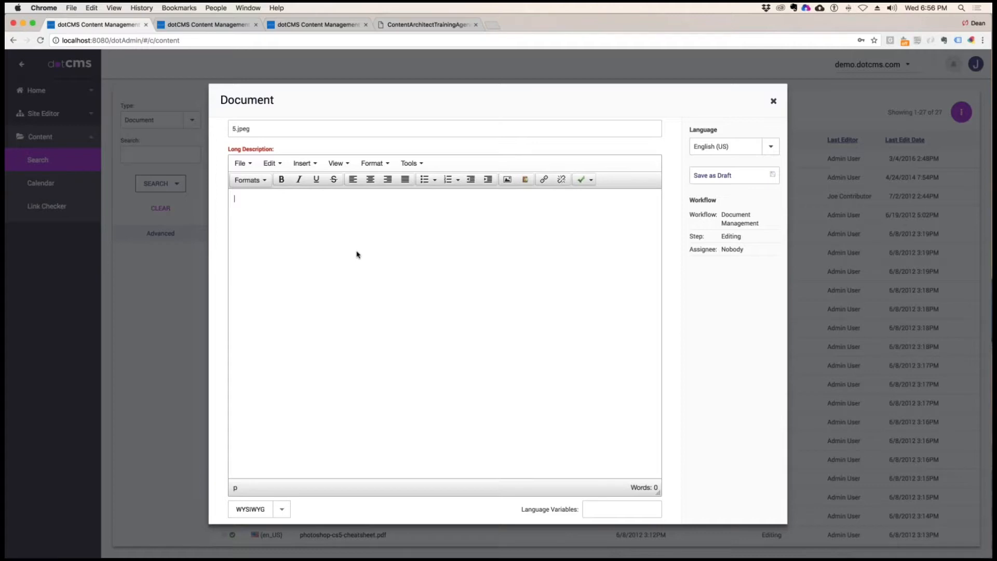
{"action": "type", "text": "ere is a link to the Architect"}
{"action": "type", "text": "site"}
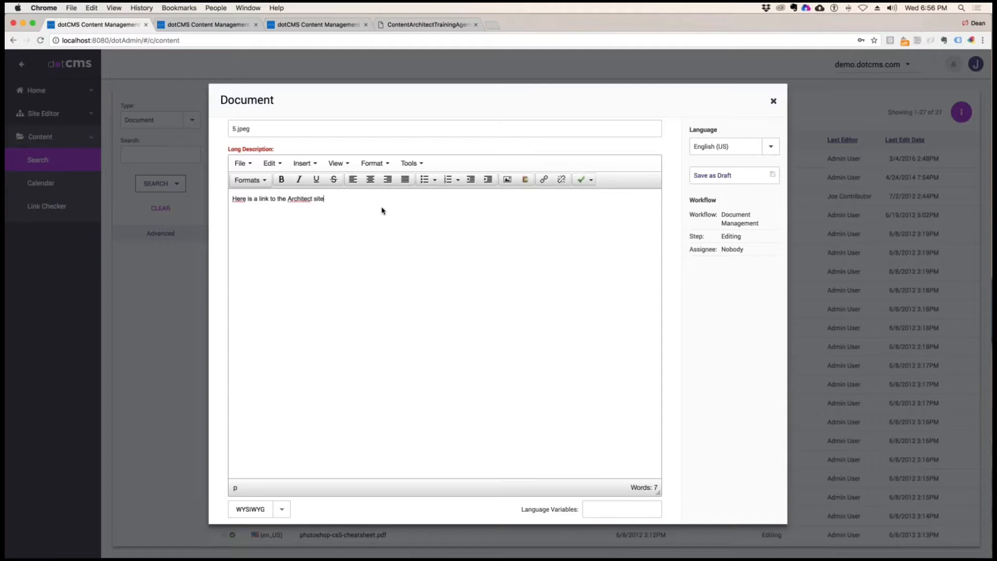
{"action": "left_click_drag", "start_coordinate": [328, 200], "coordinate": [287, 199]}
{"action": "left_click", "coordinate": [248, 180]}
{"action": "mouse_move", "coordinate": [254, 227]}
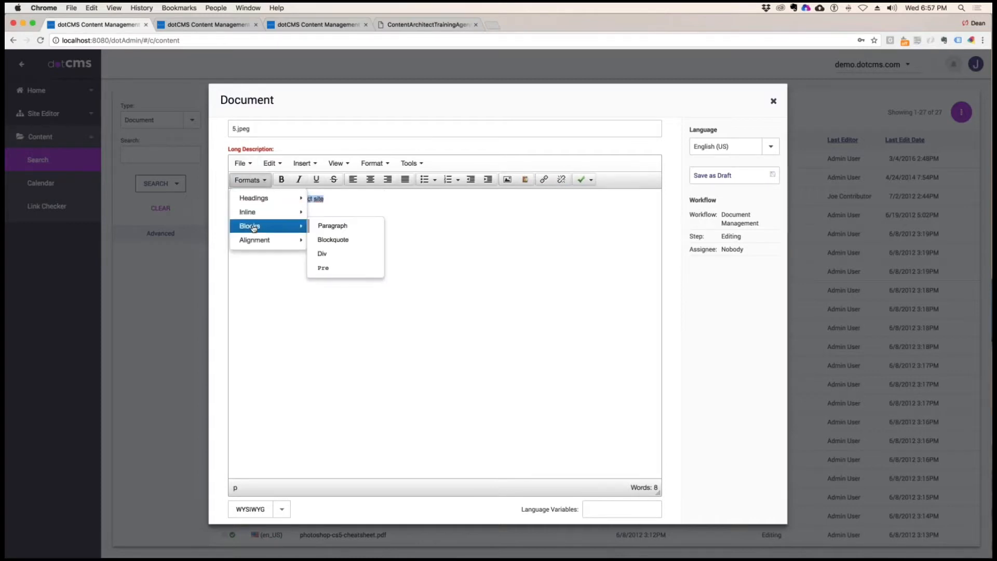
{"action": "left_click", "coordinate": [335, 226]}
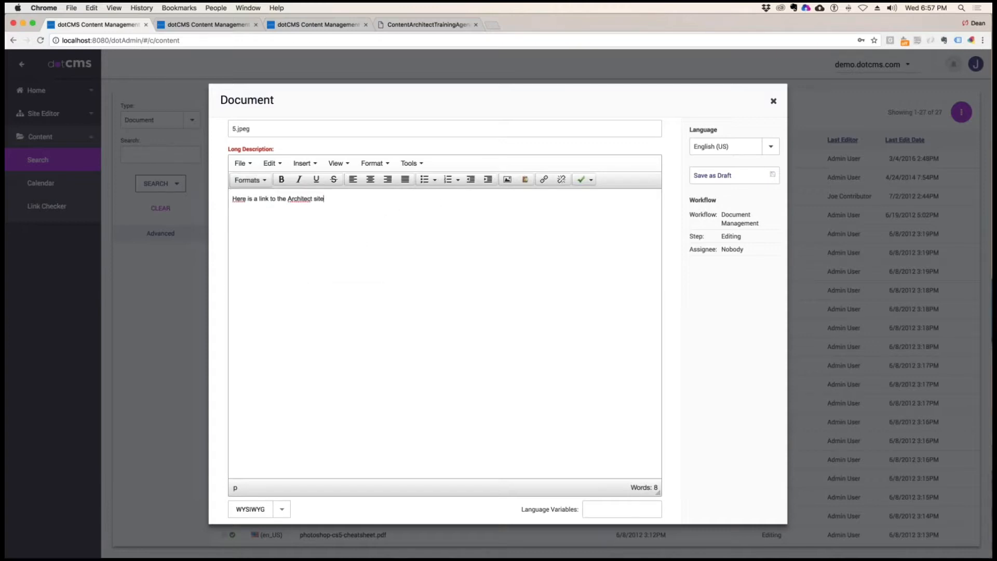
{"action": "left_click_drag", "start_coordinate": [324, 199], "coordinate": [289, 199]}
{"action": "left_click", "coordinate": [544, 179]}
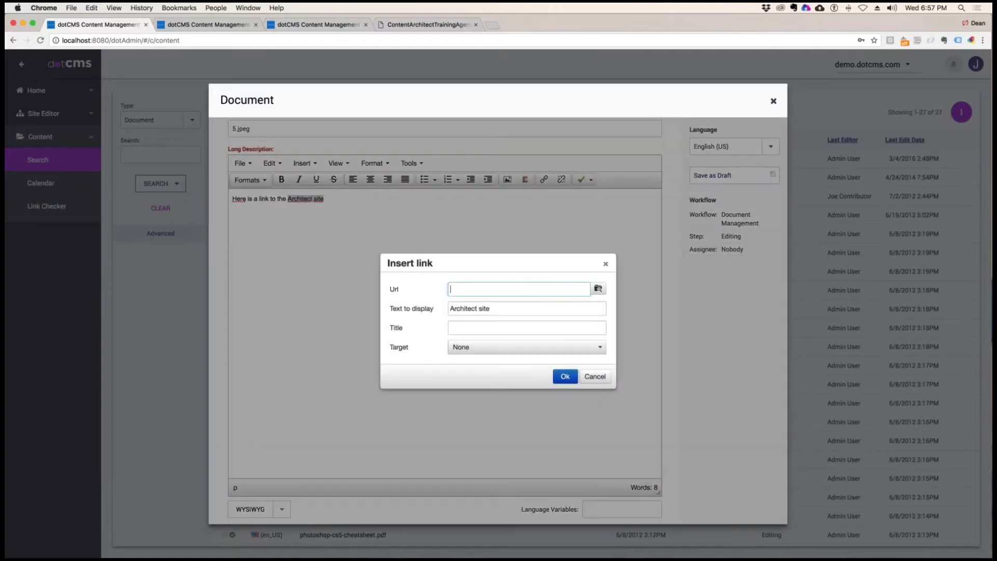
{"action": "type", "text": "http://asdfasdfasdfasdfas jk"}
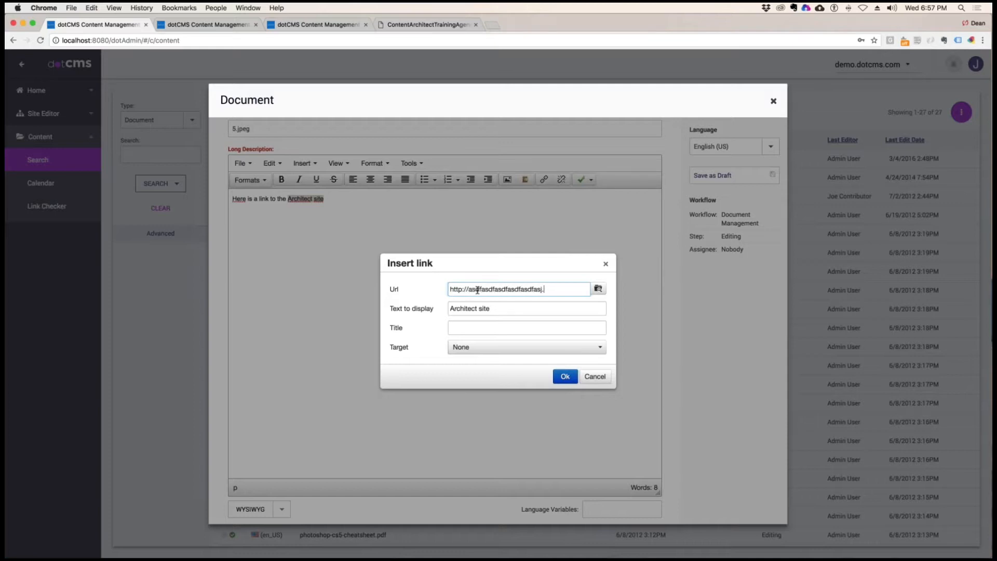
{"action": "type", "text": "com"}
{"action": "type", "text": "A"}
{"action": "type", "text": "rchitectu"}
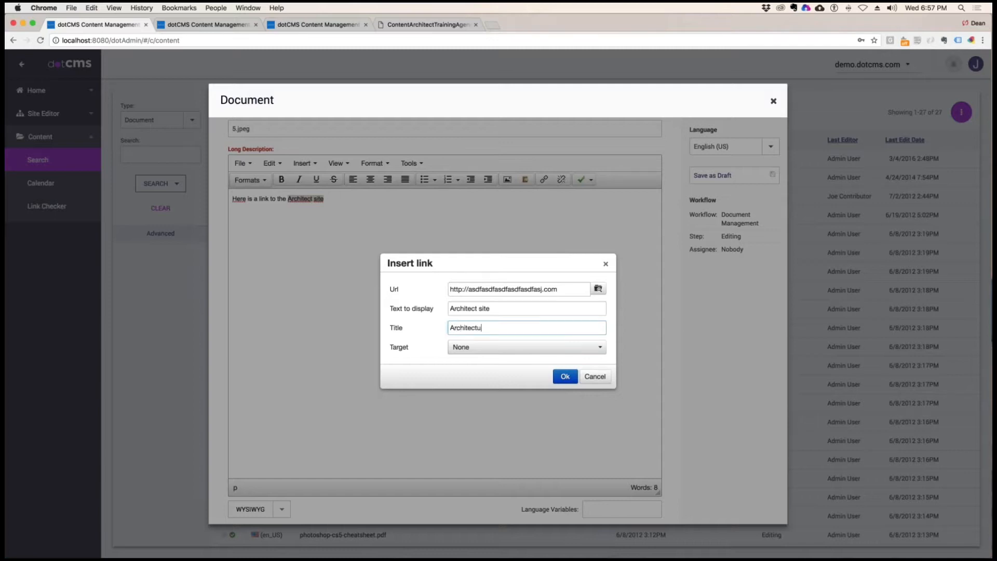
{"action": "type", "text": "al Desit"}
{"action": "key", "text": "BackSpace"}
{"action": "type", "text": "gn Site"}
{"action": "left_click", "coordinate": [565, 376]}
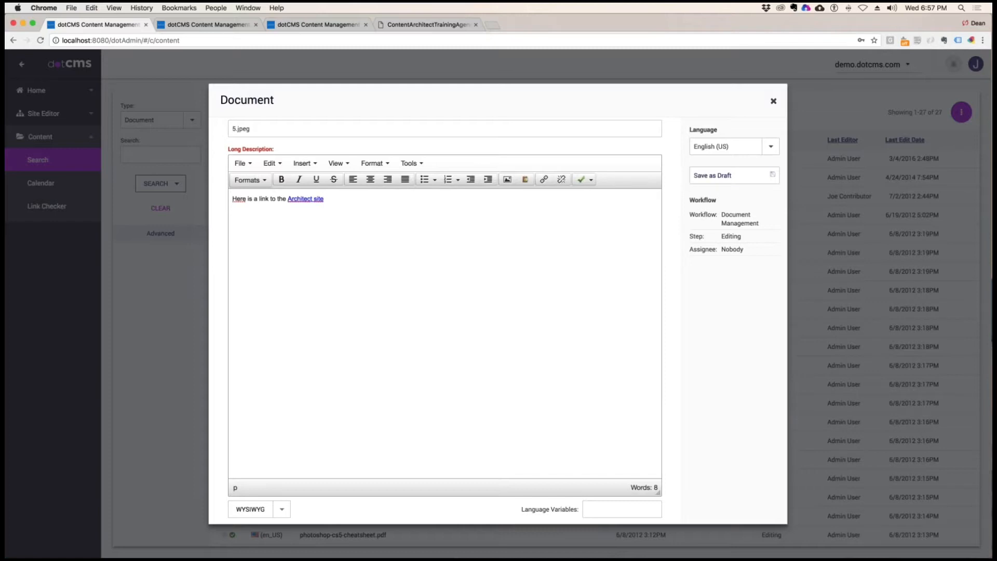
Set the document's Host Or Folder to resources and save it as a draft
{"action": "left_click", "coordinate": [718, 177]}
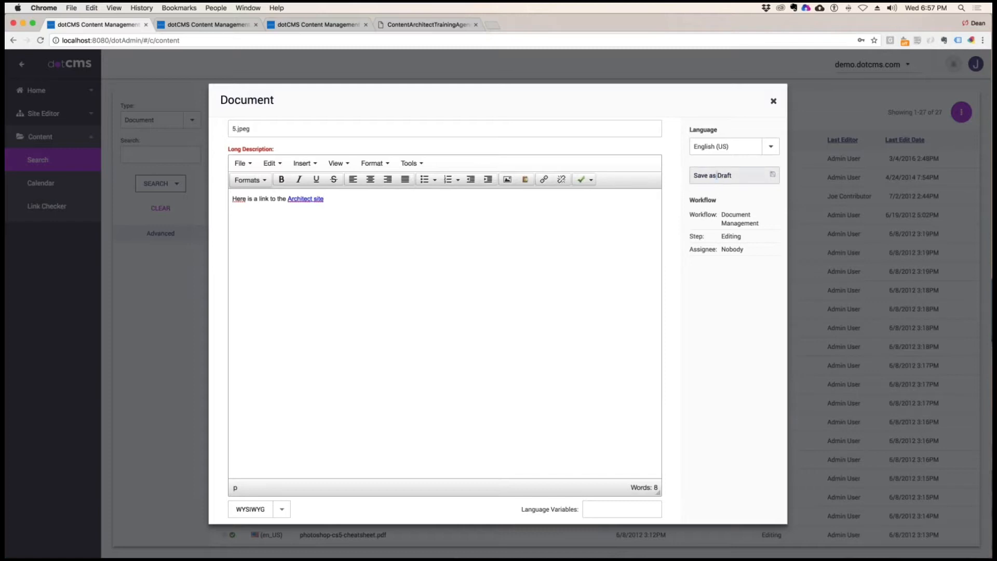
{"action": "left_click", "coordinate": [498, 349]}
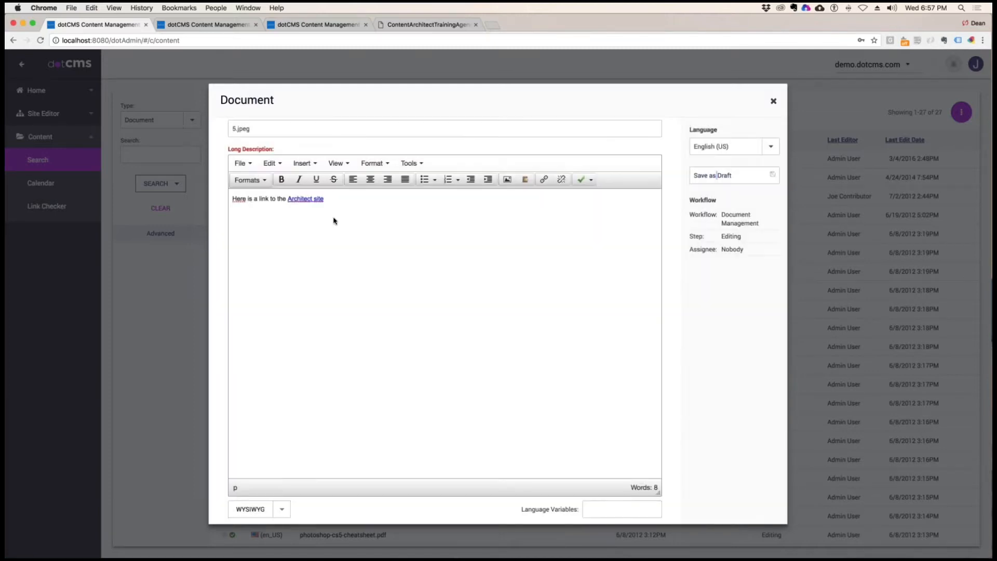
{"action": "scroll", "coordinate": [334, 218], "scroll_direction": "up", "scroll_amount": 6}
{"action": "left_click", "coordinate": [312, 179]}
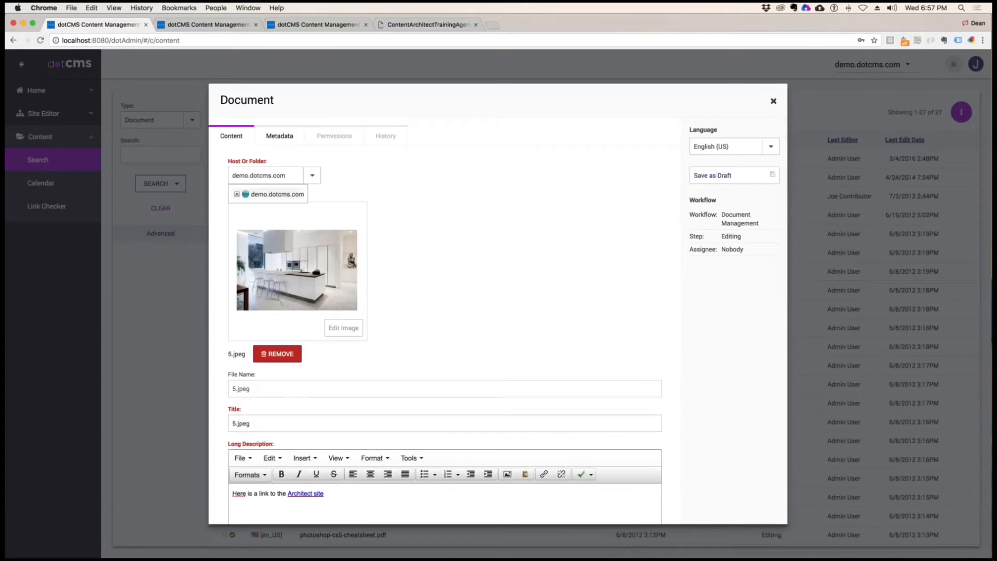
{"action": "left_click", "coordinate": [274, 206]}
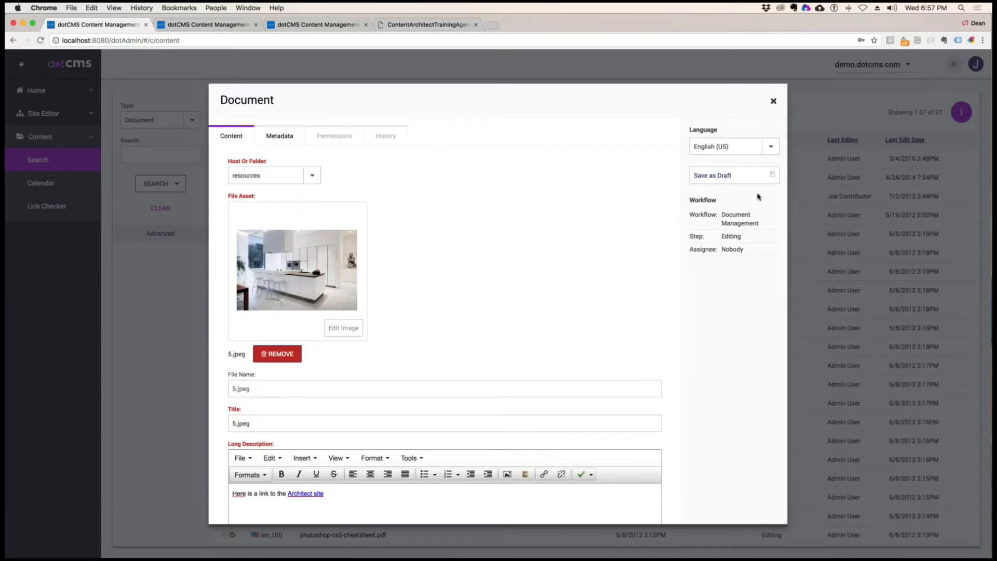
{"action": "left_click", "coordinate": [717, 175]}
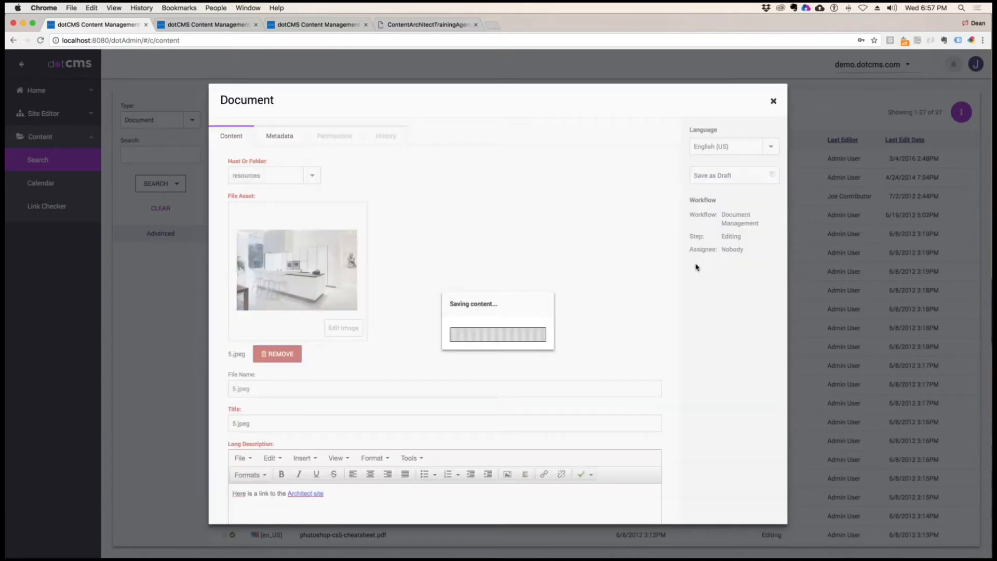
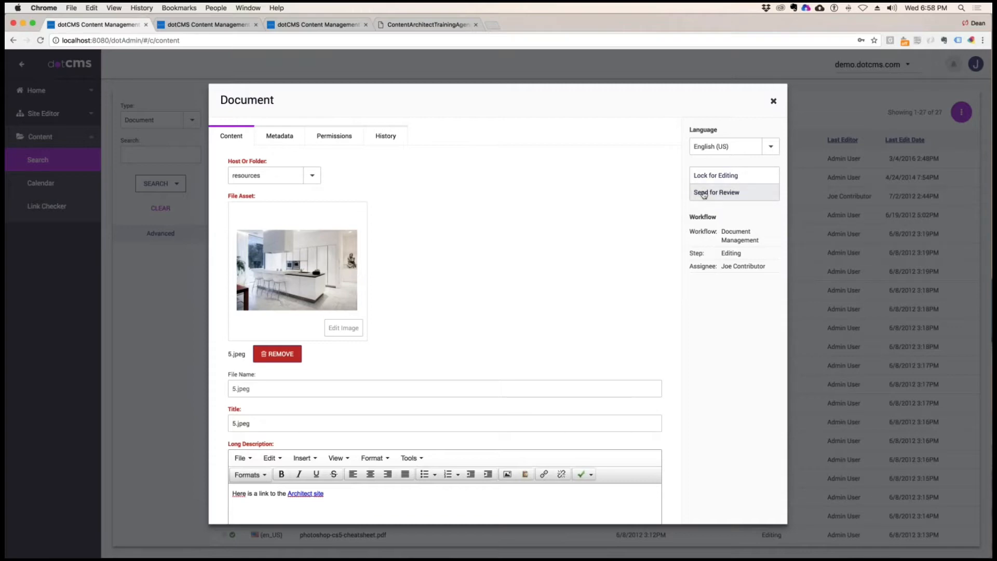
Try to send the 5.jpeg document for review with the comment "Hey can you check this content for publishing"
{"action": "left_click", "coordinate": [704, 193]}
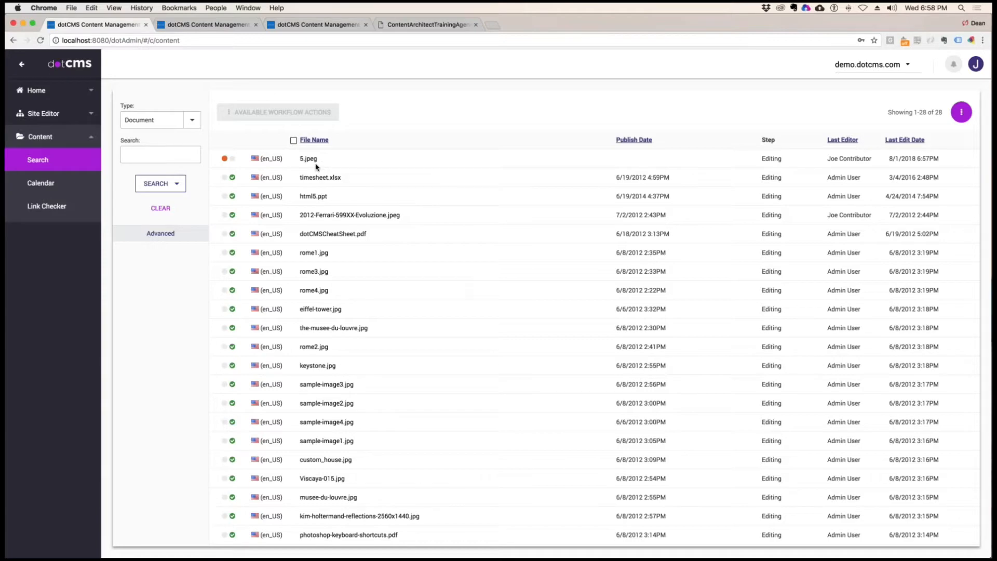
{"action": "left_click", "coordinate": [316, 166]}
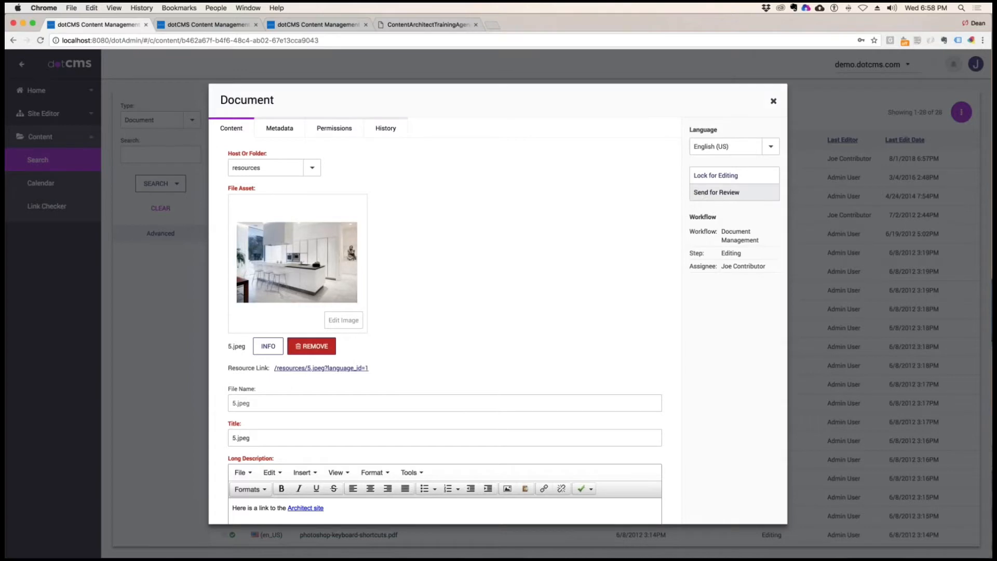
{"action": "left_click", "coordinate": [717, 192]}
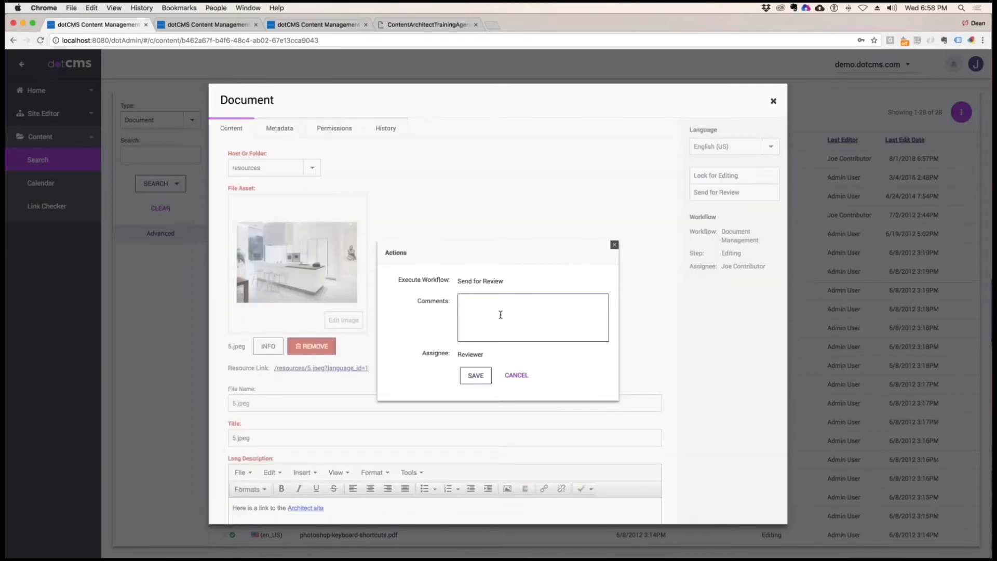
{"action": "type", "text": "Hey can you check this"}
{"action": "key", "text": "Tab"}
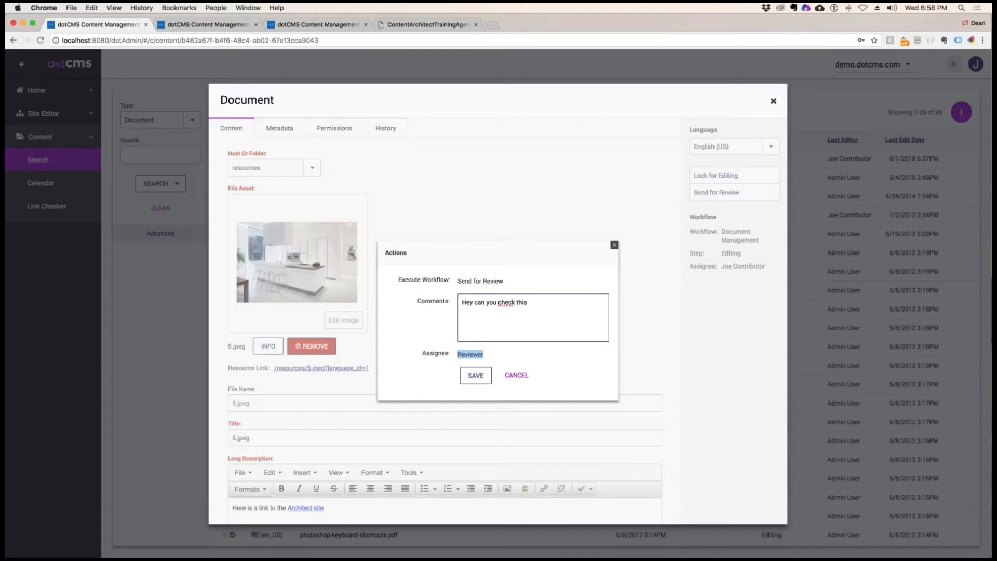
{"action": "left_click", "coordinate": [552, 301]}
{"action": "type", "text": "content for publishing"}
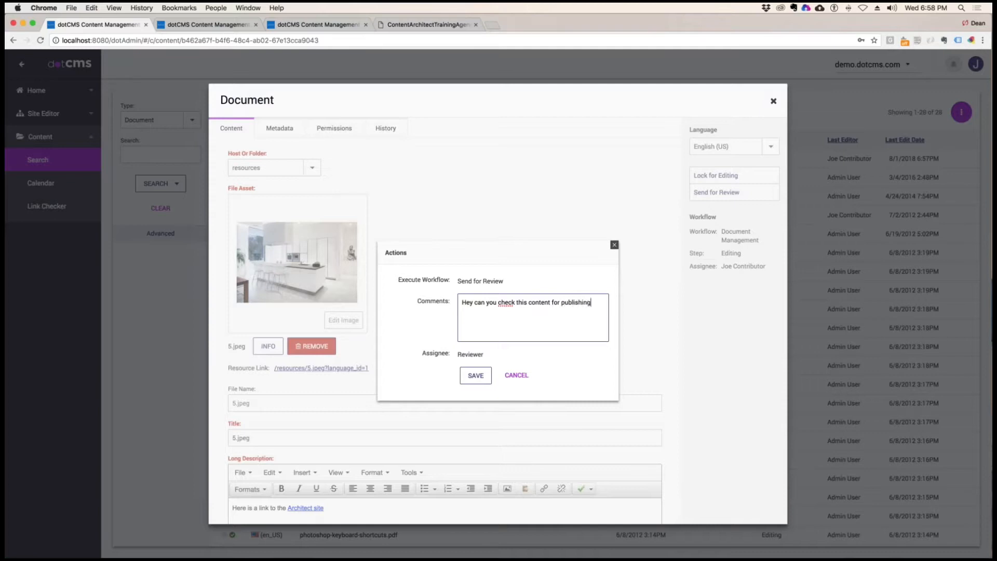
{"action": "key", "text": "Tab"}
{"action": "key", "text": "Return"}
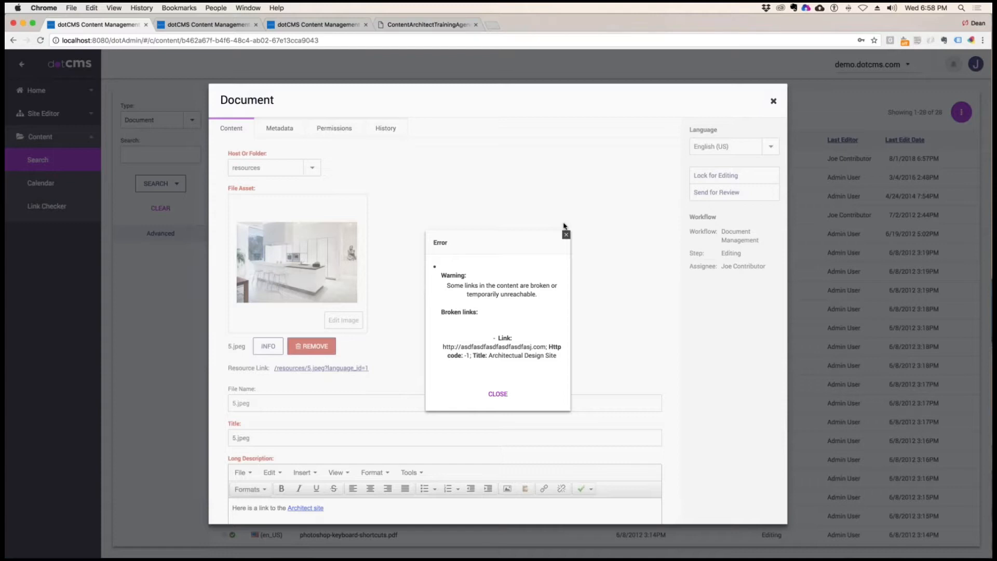
{"action": "left_click", "coordinate": [566, 235]}
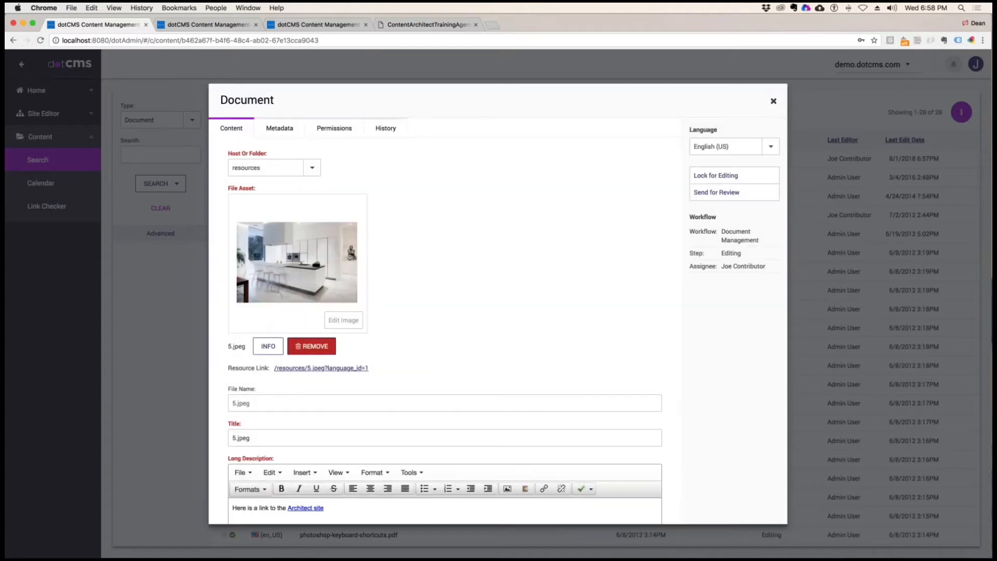
{"action": "scroll", "coordinate": [566, 235], "scroll_direction": "down", "scroll_amount": 3}
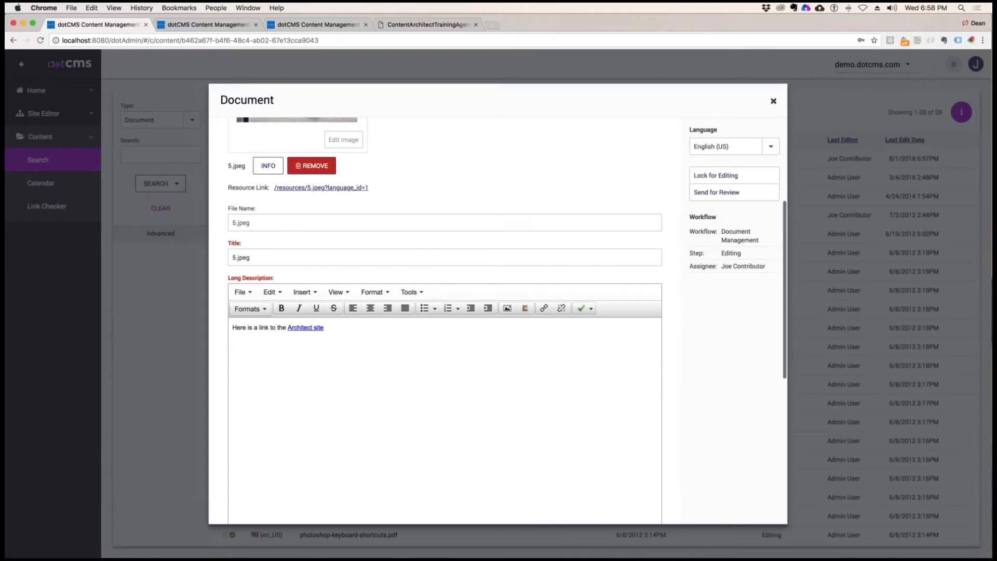
{"action": "left_click", "coordinate": [323, 327]}
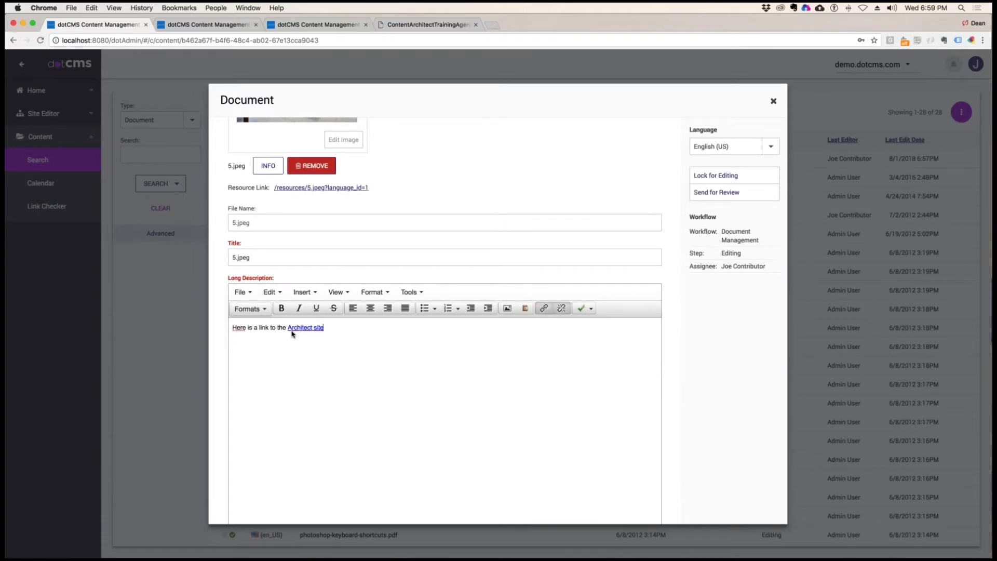
{"action": "left_click_drag", "start_coordinate": [323, 328], "coordinate": [289, 327]}
{"action": "left_click", "coordinate": [544, 308]}
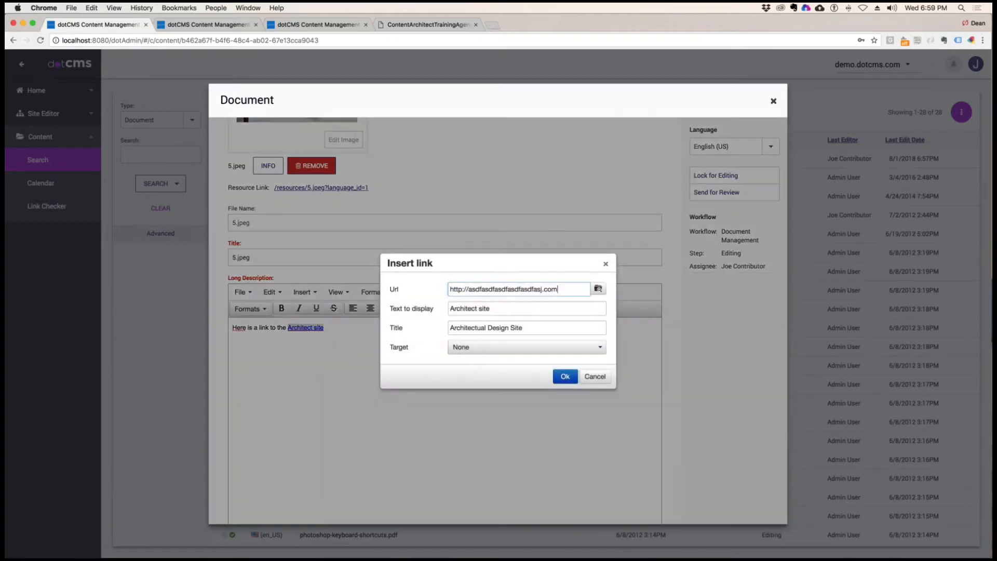
{"action": "left_click_drag", "start_coordinate": [542, 290], "coordinate": [467, 291]}
{"action": "type", "text": "google"}
{"action": "left_click", "coordinate": [564, 377]}
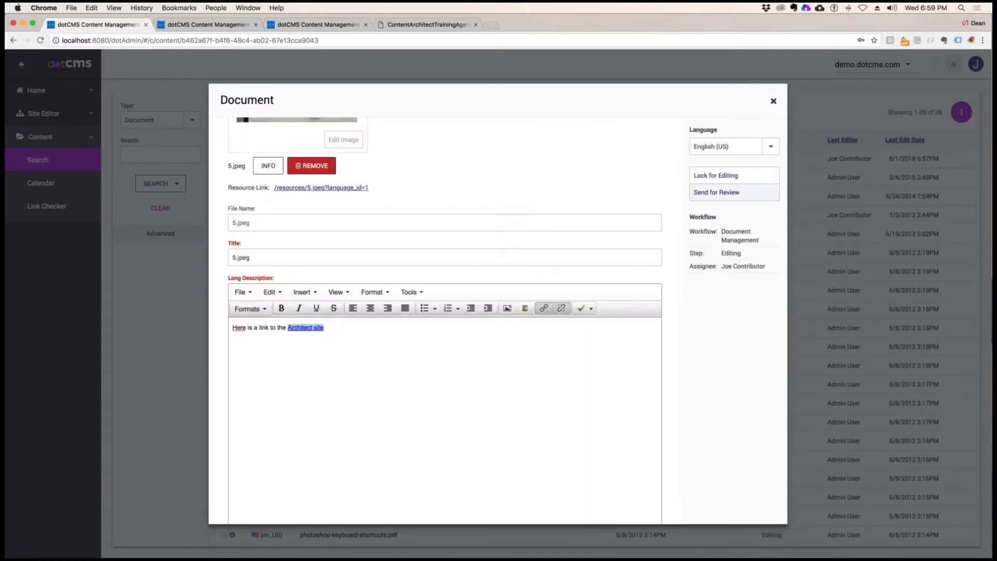
Send the document for review with the comment "Ok check this now please"
{"action": "left_click", "coordinate": [731, 193]}
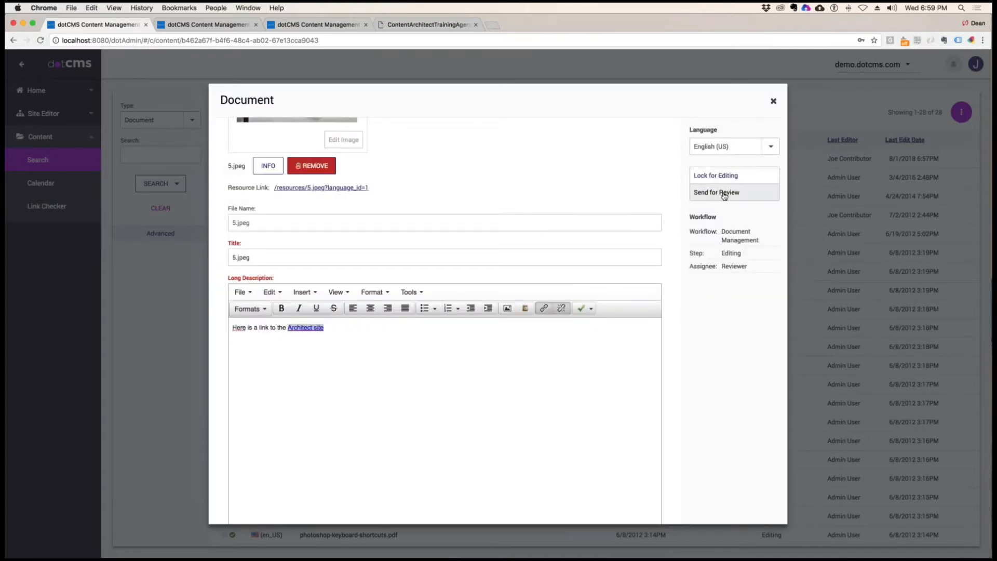
{"action": "left_click", "coordinate": [724, 193]}
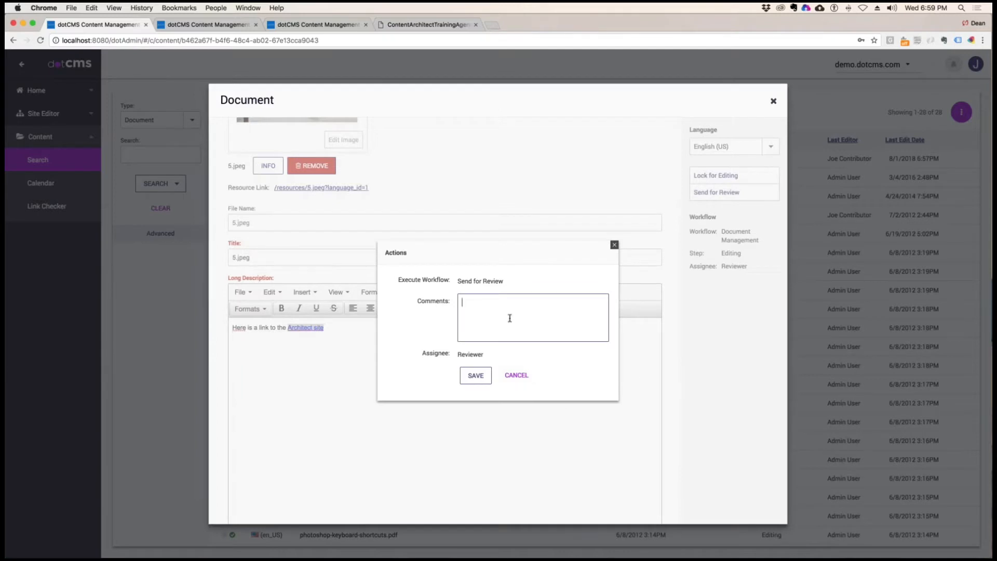
{"action": "type", "text": "Ok check this now please"}
{"action": "left_click", "coordinate": [476, 375]}
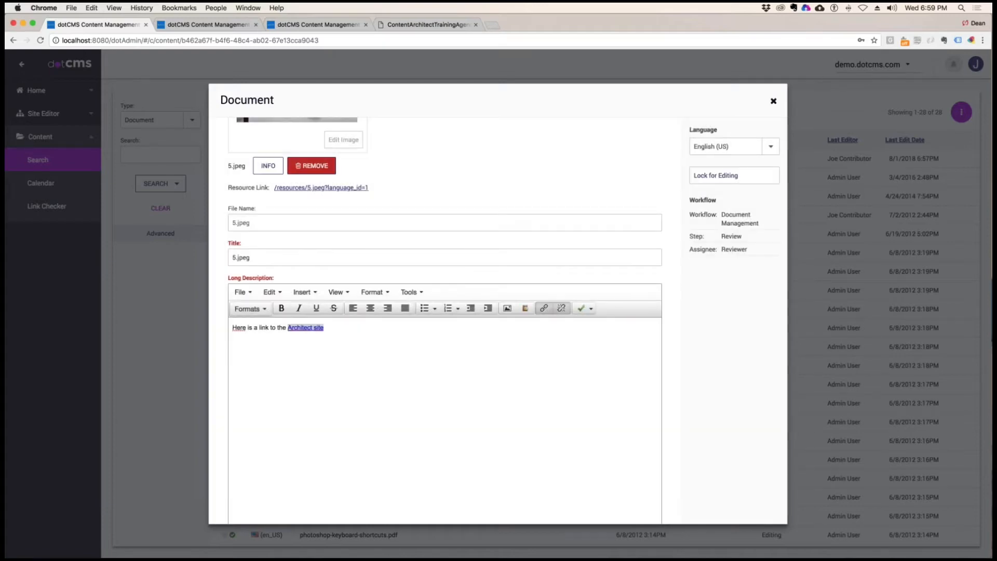
Close and reopen the 5.jpeg document to check its workflow step and assignee, and return to the content list
{"action": "left_click", "coordinate": [773, 101]}
{"action": "left_click", "coordinate": [308, 158]}
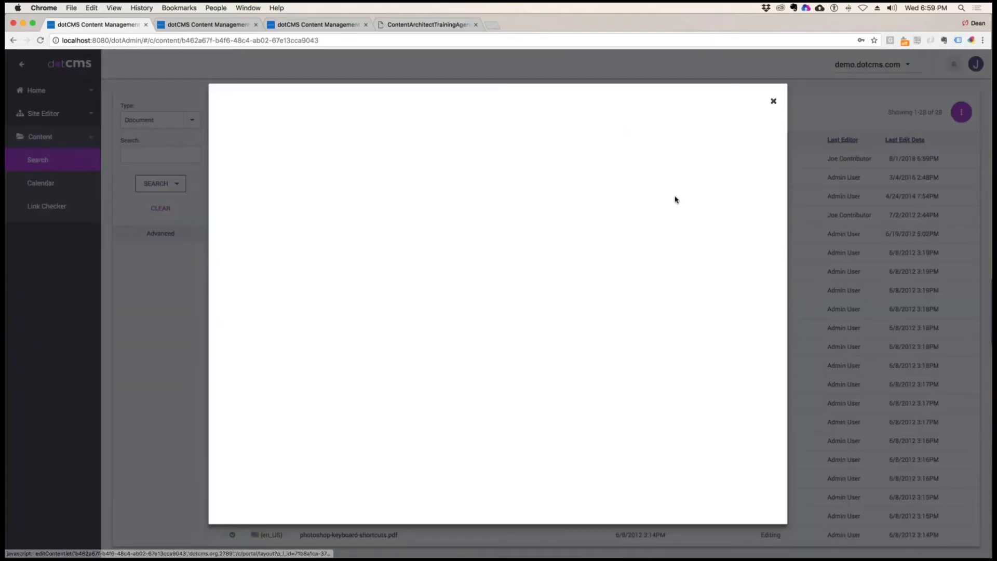
{"action": "left_click_drag", "start_coordinate": [712, 215], "coordinate": [748, 250]}
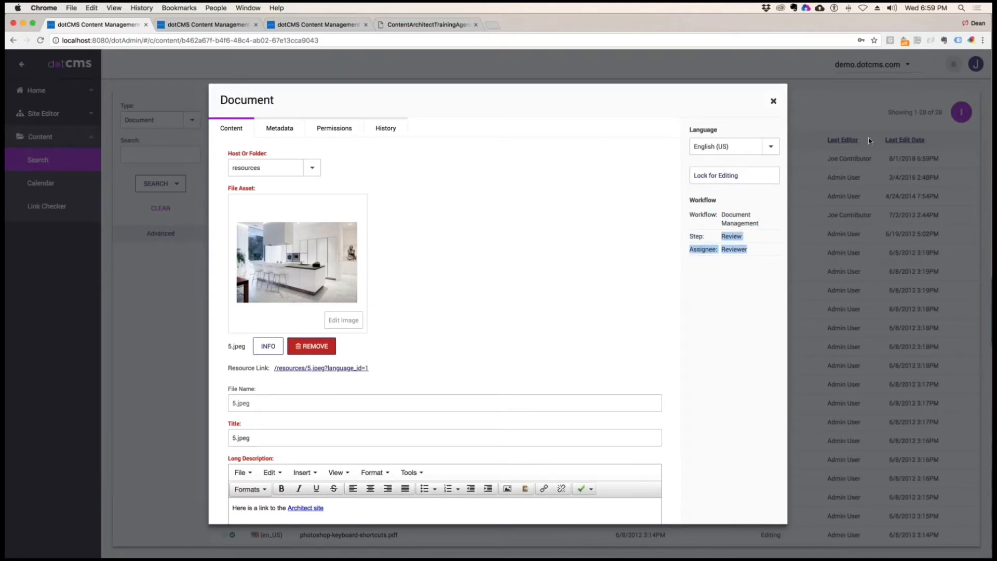
{"action": "left_click", "coordinate": [774, 101]}
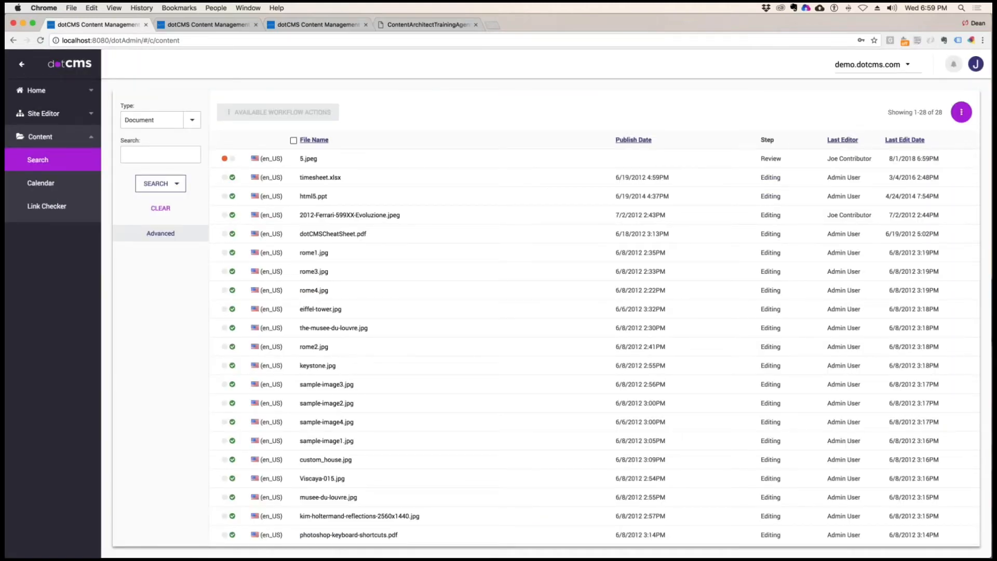
Log out of the contributor's Login As session and open the admin's workflow Tasks
{"action": "left_click", "coordinate": [976, 64]}
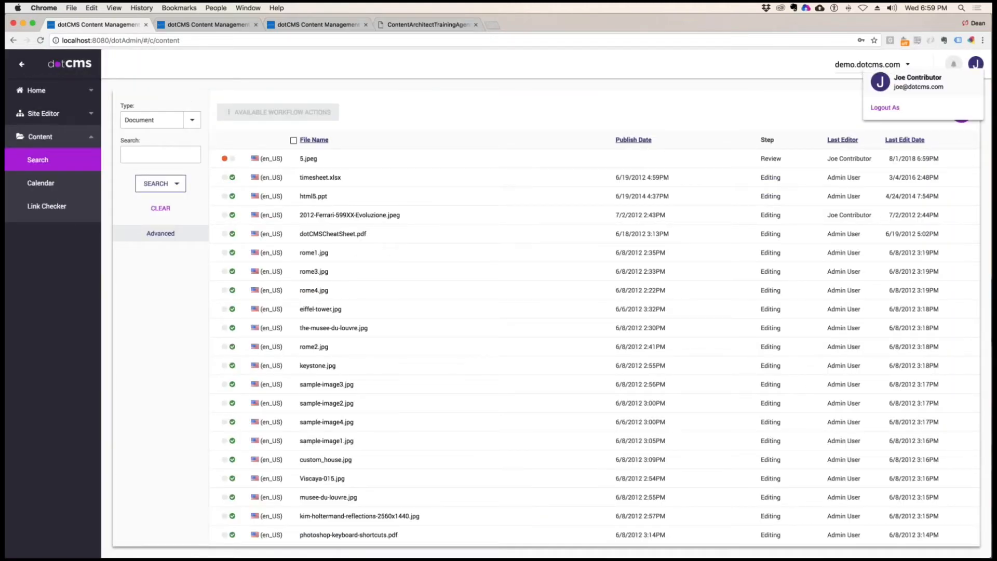
{"action": "left_click", "coordinate": [890, 112]}
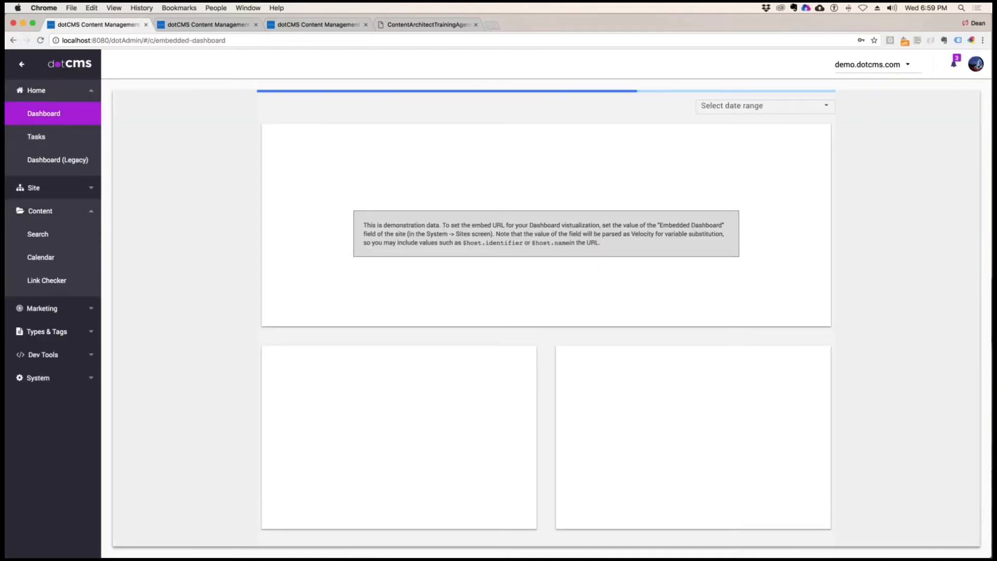
{"action": "left_click", "coordinate": [35, 136]}
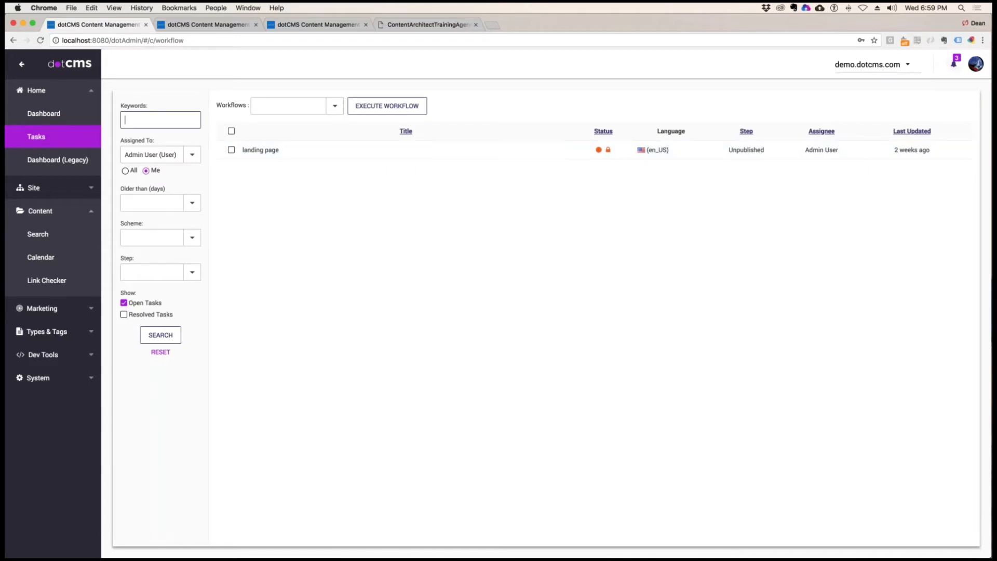
Log in as the Reviewer user through Login As and open that user's workflow Tasks
{"action": "left_click", "coordinate": [977, 64]}
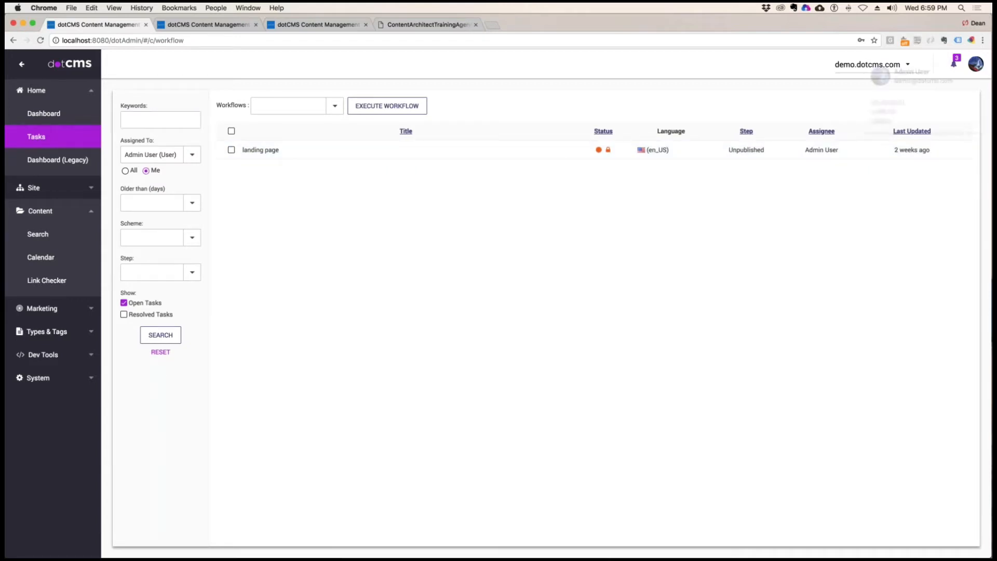
{"action": "left_click", "coordinate": [884, 117]}
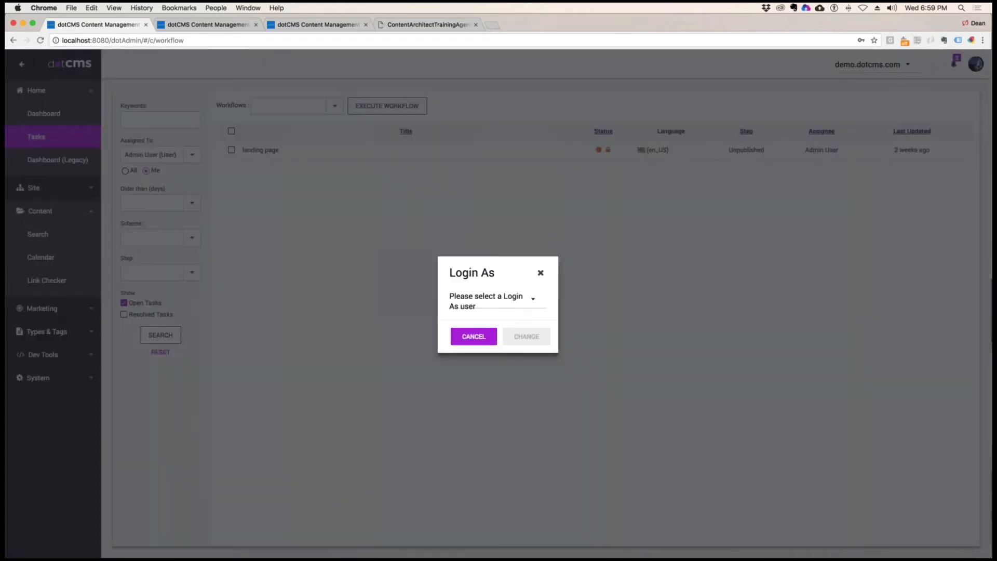
{"action": "left_click", "coordinate": [499, 305]}
{"action": "left_click", "coordinate": [494, 326]}
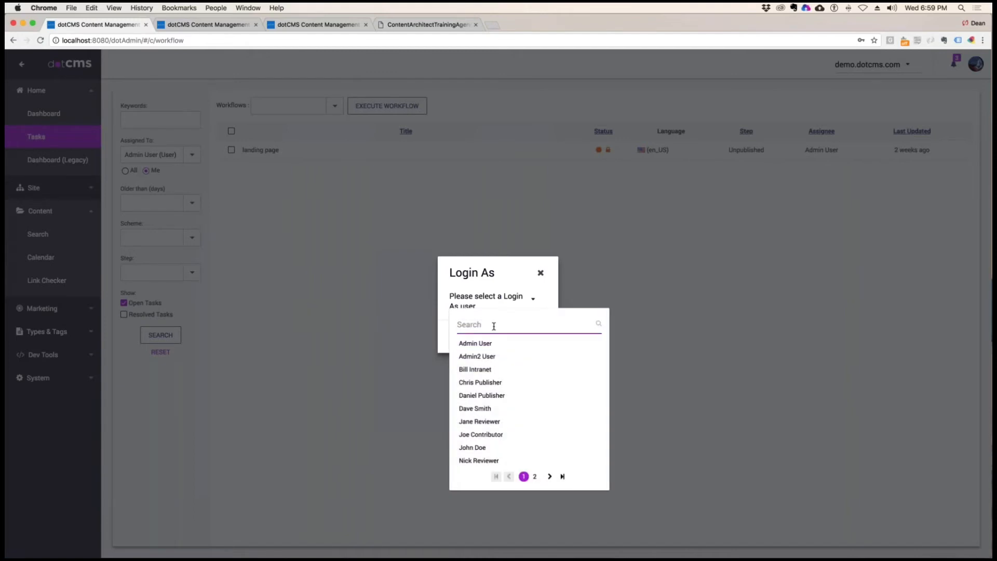
{"action": "type", "text": "Jane"}
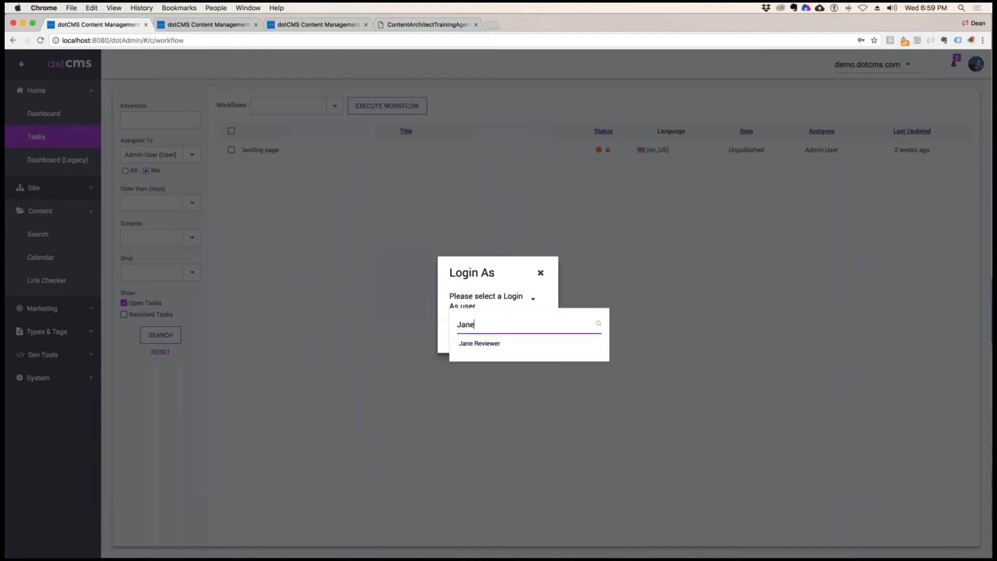
{"action": "key", "text": "Return"}
{"action": "left_click", "coordinate": [516, 339]}
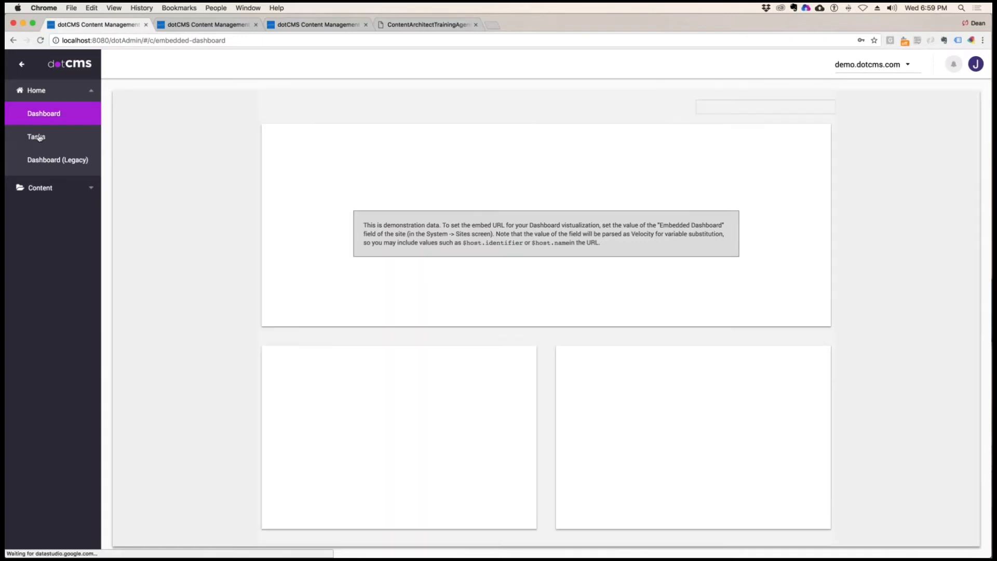
{"action": "left_click", "coordinate": [36, 136]}
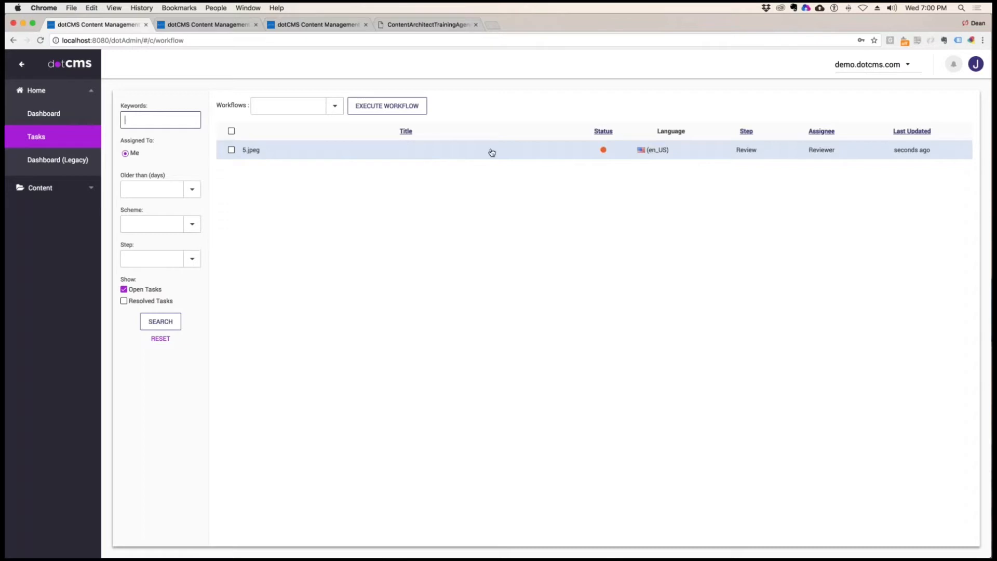
Open the 5.jpeg task and review its comment history, Long Description link and metadata
{"action": "left_click", "coordinate": [338, 153]}
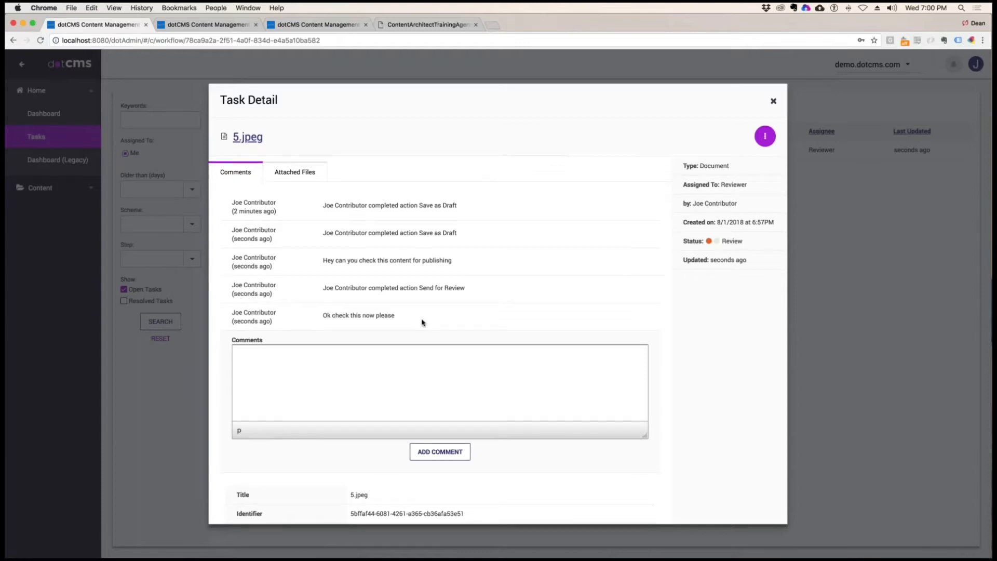
{"action": "scroll", "coordinate": [421, 322], "scroll_direction": "down", "scroll_amount": 5}
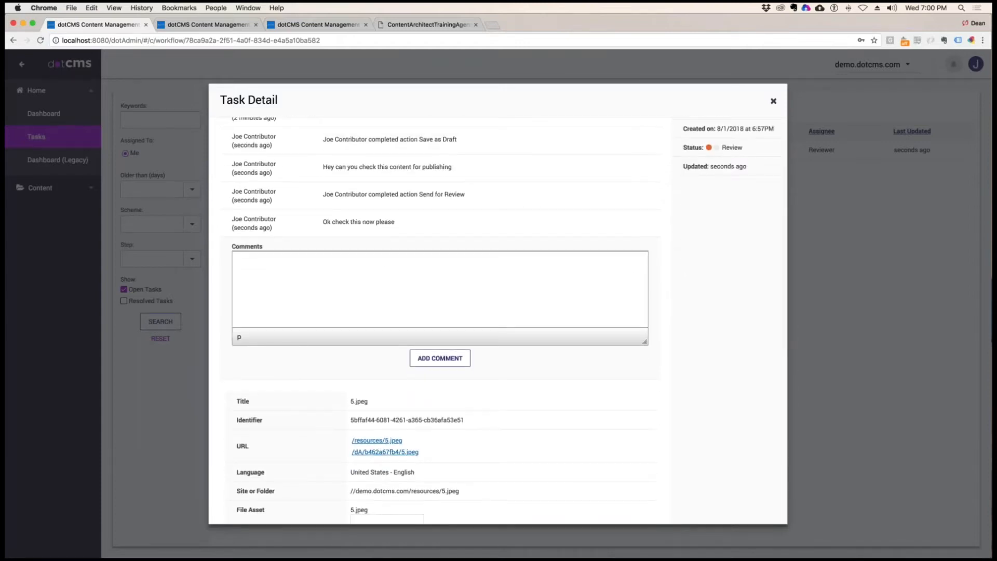
{"action": "scroll", "coordinate": [440, 312], "scroll_direction": "down", "scroll_amount": 4}
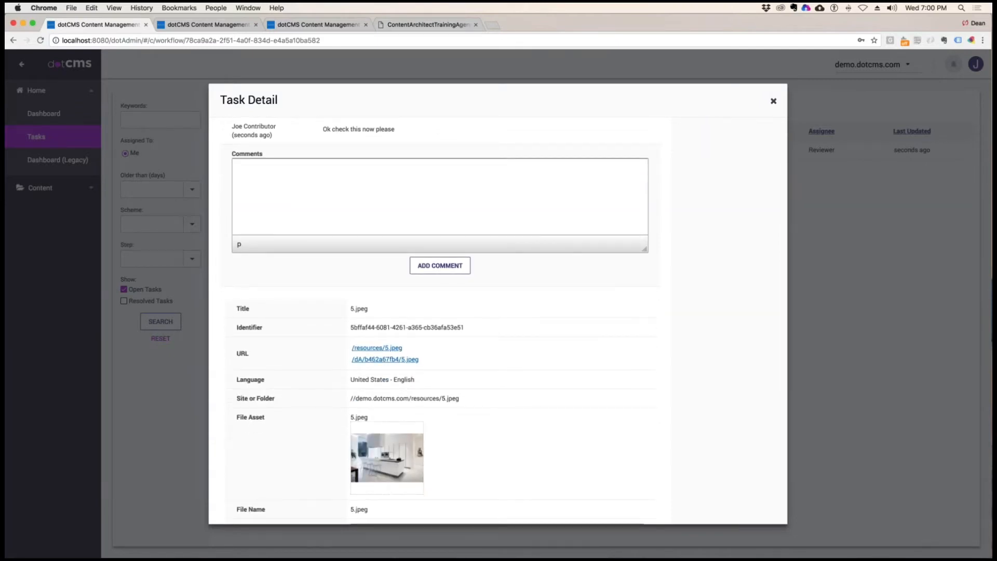
{"action": "scroll", "coordinate": [498, 308], "scroll_direction": "down", "scroll_amount": 6}
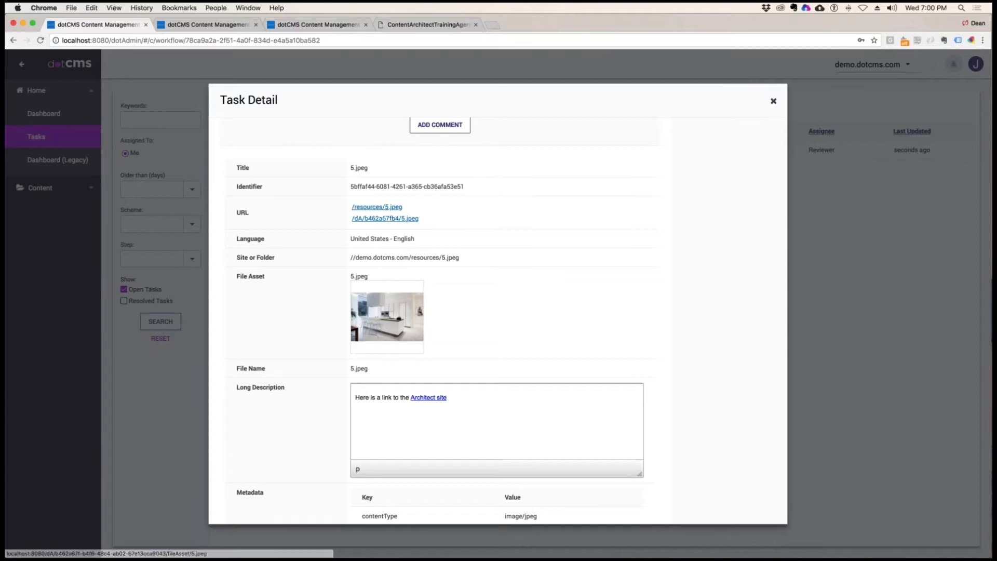
{"action": "scroll", "coordinate": [482, 379], "scroll_direction": "down", "scroll_amount": 5}
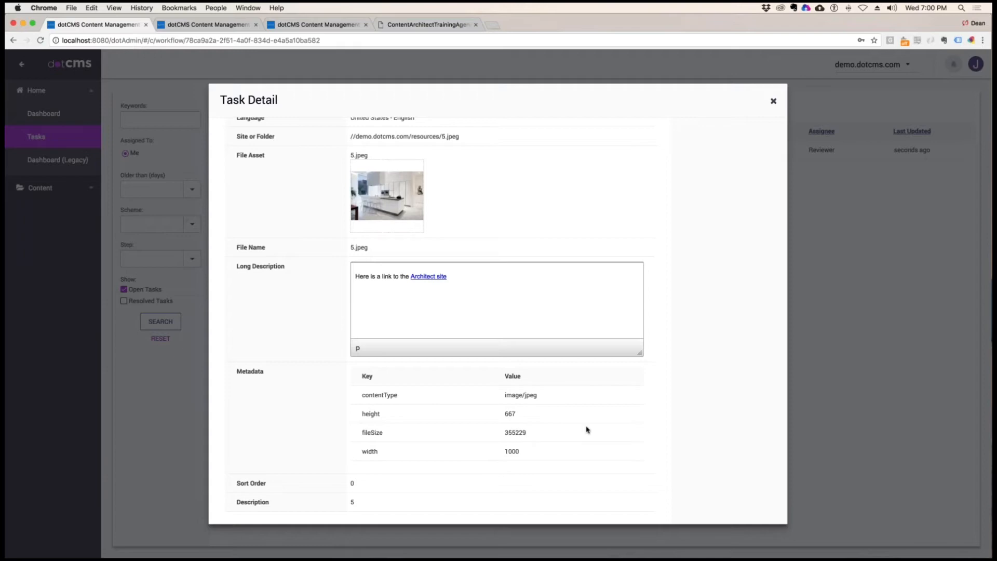
{"action": "scroll", "coordinate": [587, 430], "scroll_direction": "up", "scroll_amount": 15}
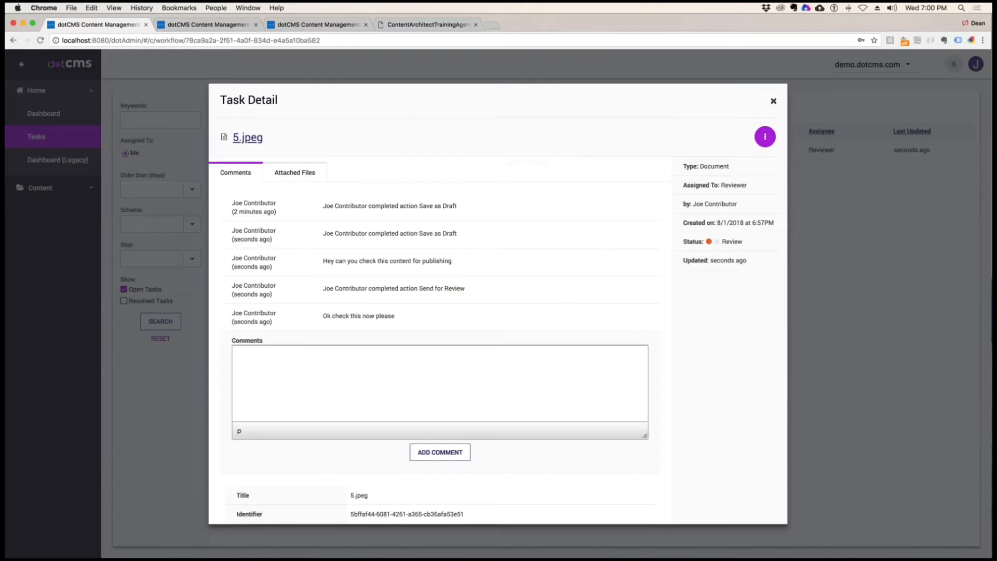
Open the 5.jpeg content for editing, and lock and release it to compare the available workflow actions
{"action": "left_click", "coordinate": [766, 137]}
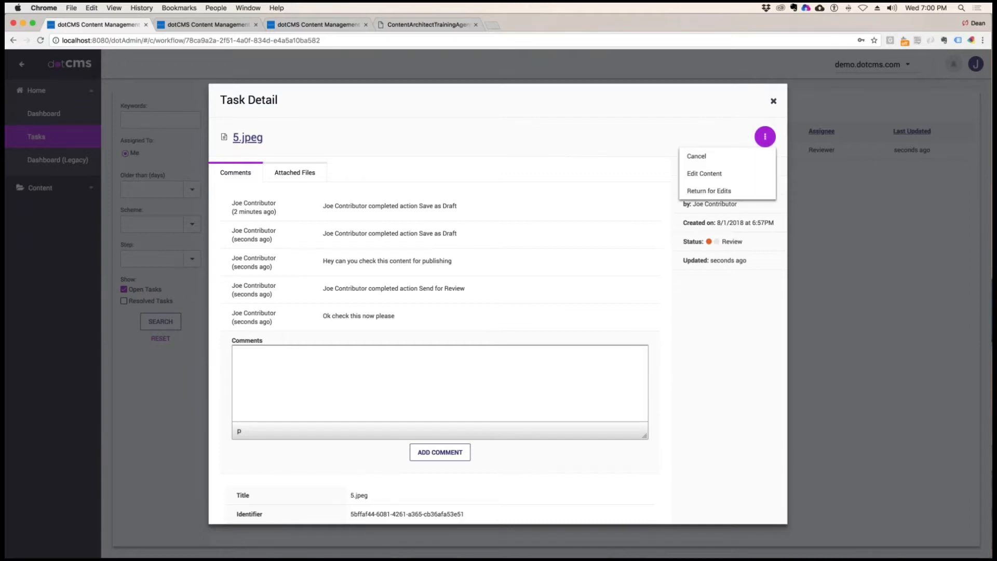
{"action": "left_click", "coordinate": [707, 174]}
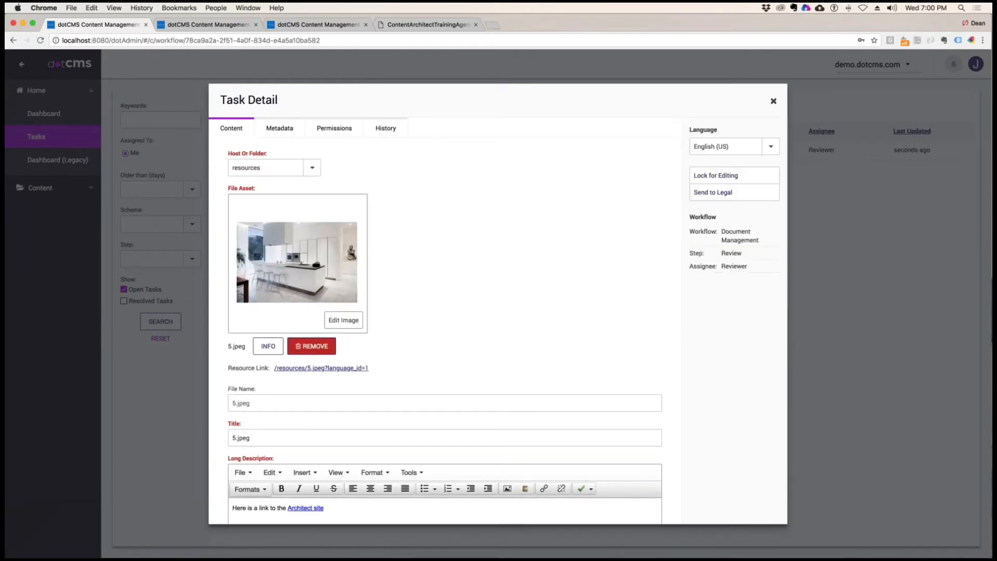
{"action": "scroll", "coordinate": [327, 296], "scroll_direction": "down", "scroll_amount": 10}
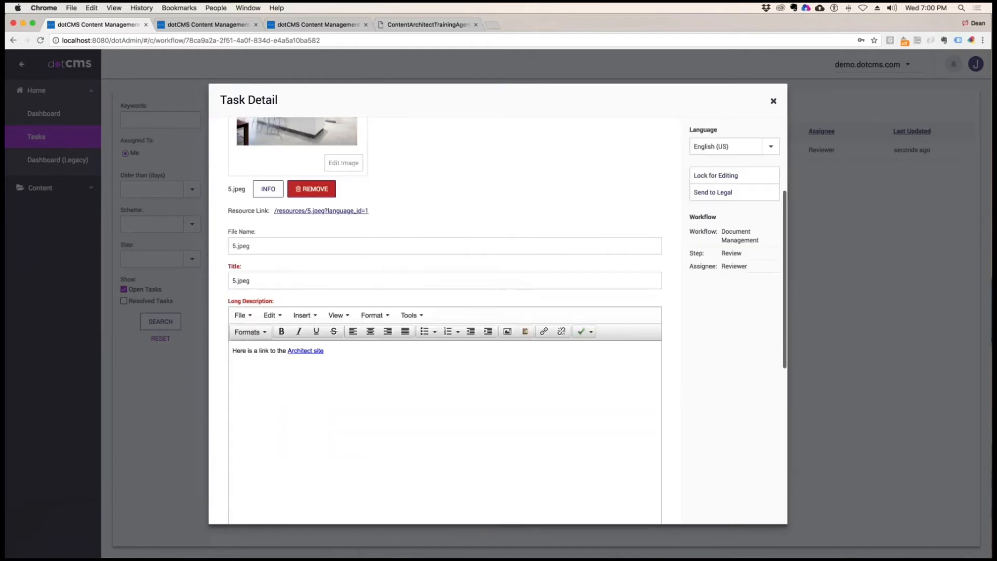
{"action": "scroll", "coordinate": [403, 310], "scroll_direction": "down", "scroll_amount": 10}
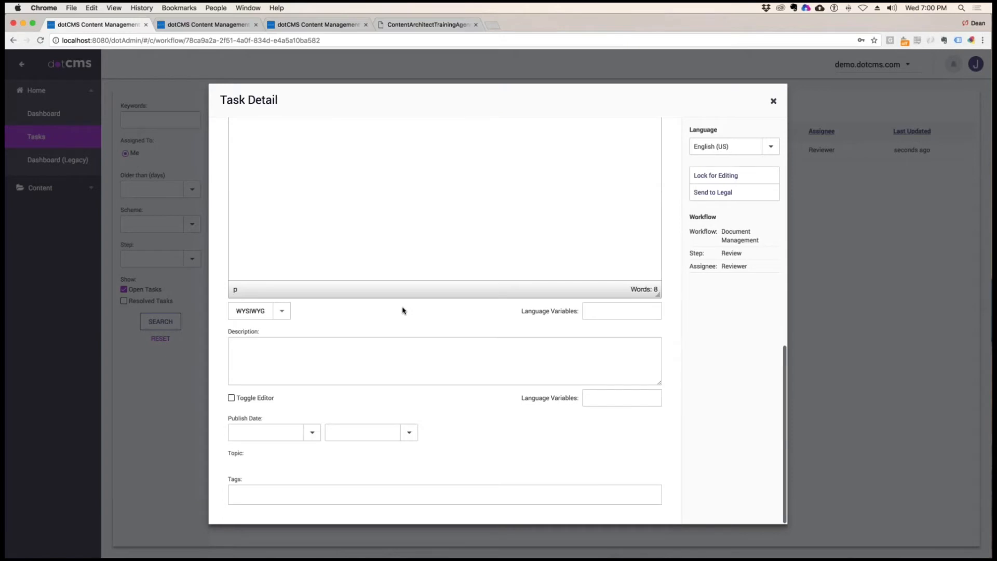
{"action": "left_click", "coordinate": [725, 177]}
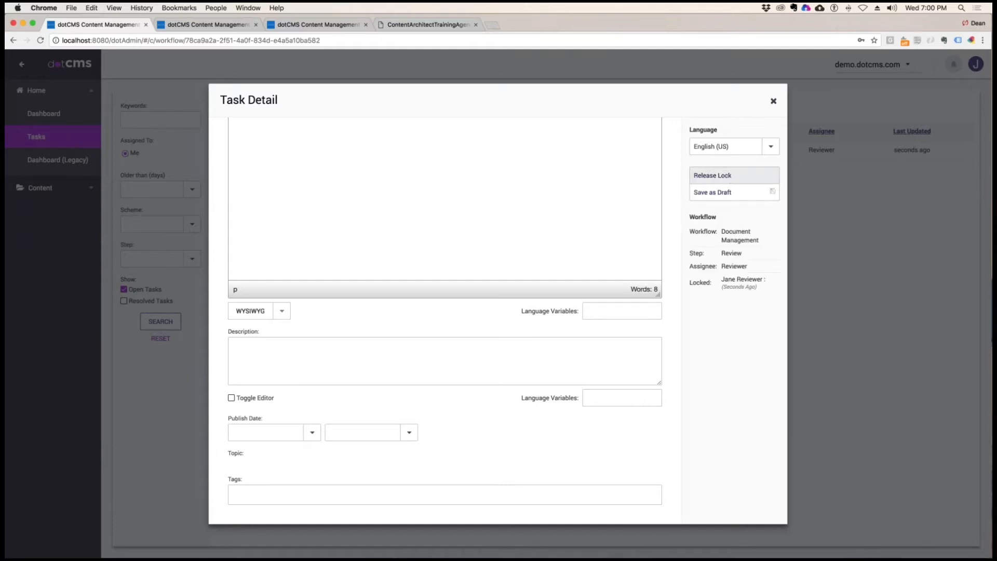
{"action": "left_click", "coordinate": [700, 175]}
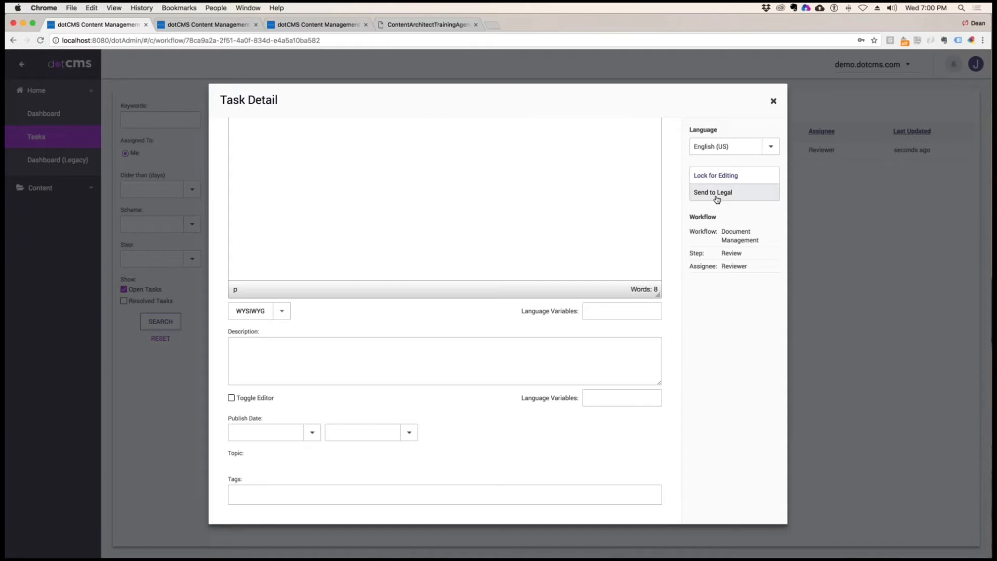
Send the 5.jpeg document to Legal with the comment "fsdgfd" and close the task
{"action": "left_click", "coordinate": [718, 195]}
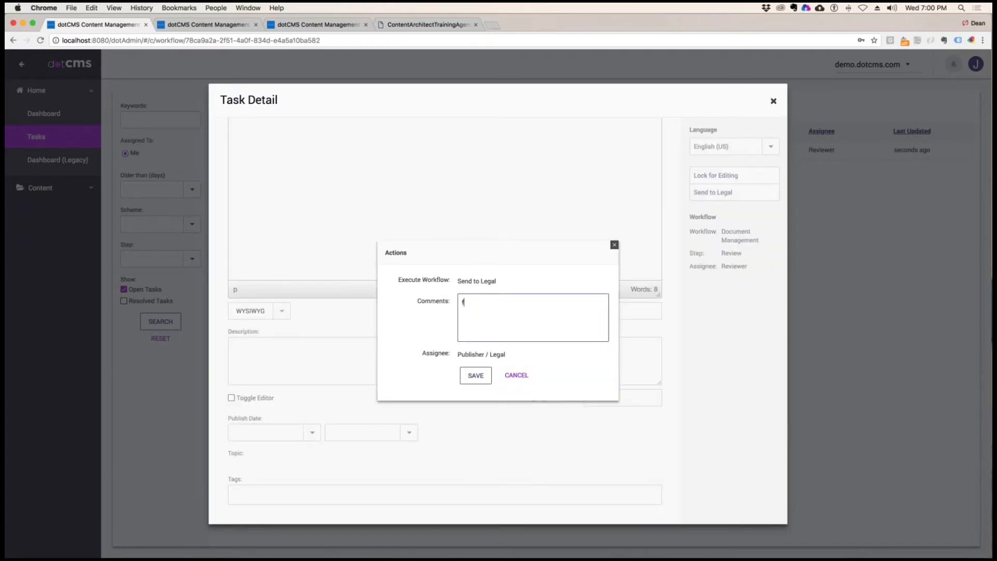
{"action": "left_click", "coordinate": [475, 376]}
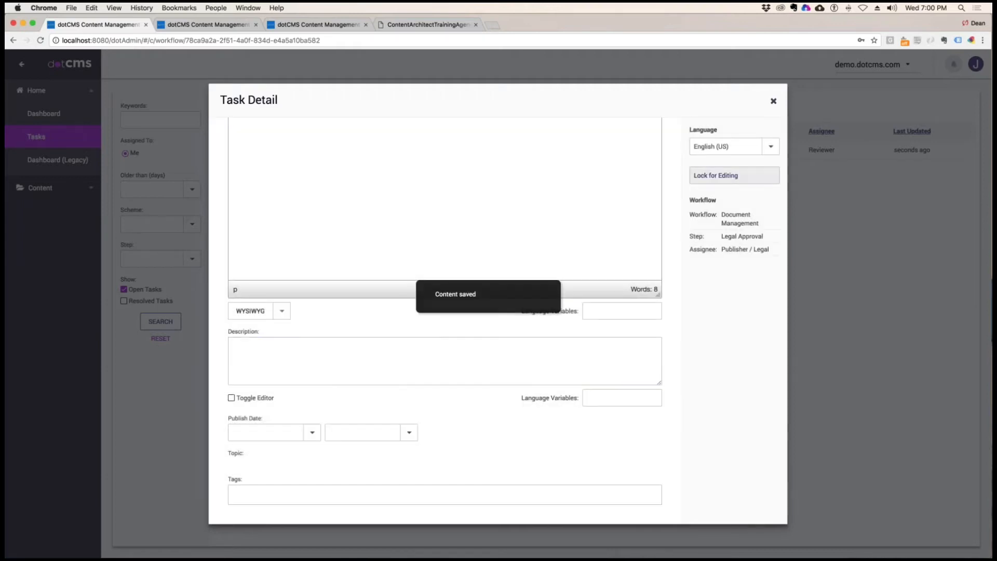
{"action": "left_click", "coordinate": [774, 101]}
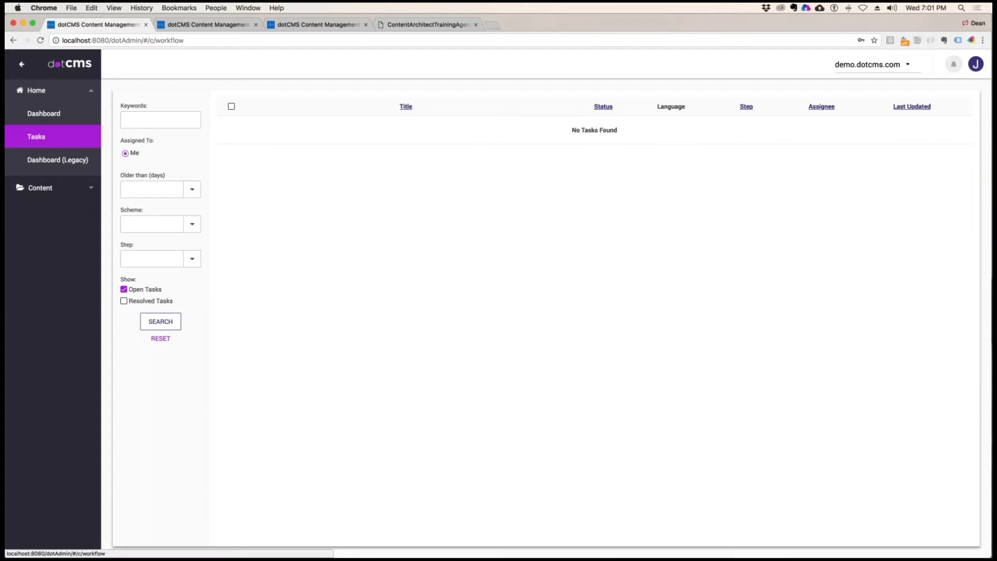
Lock the 5.jpeg document for editing from the content search, check its workflow step and assignee, and close it
{"action": "left_click", "coordinate": [39, 188]}
{"action": "left_click", "coordinate": [38, 137]}
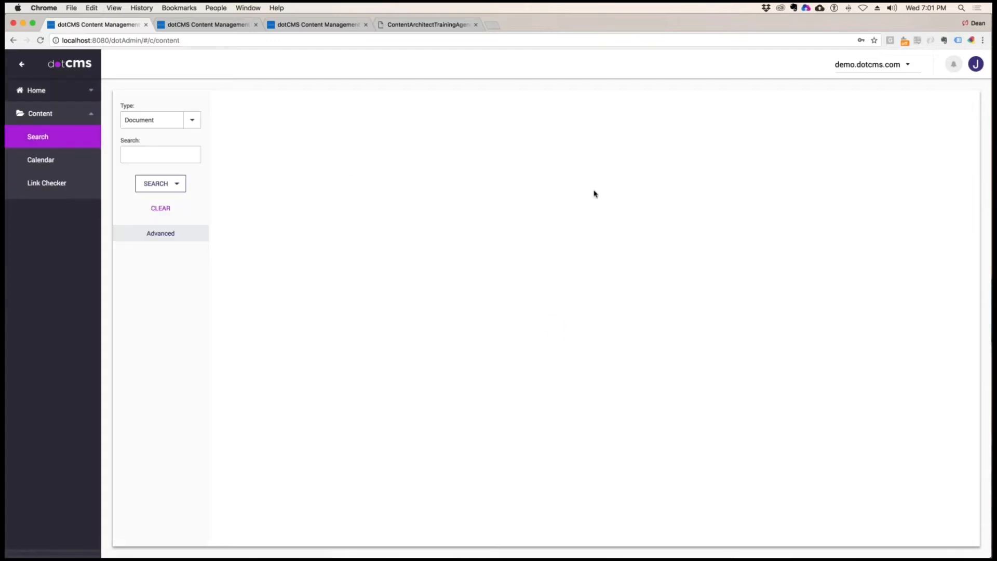
{"action": "left_click", "coordinate": [308, 159]}
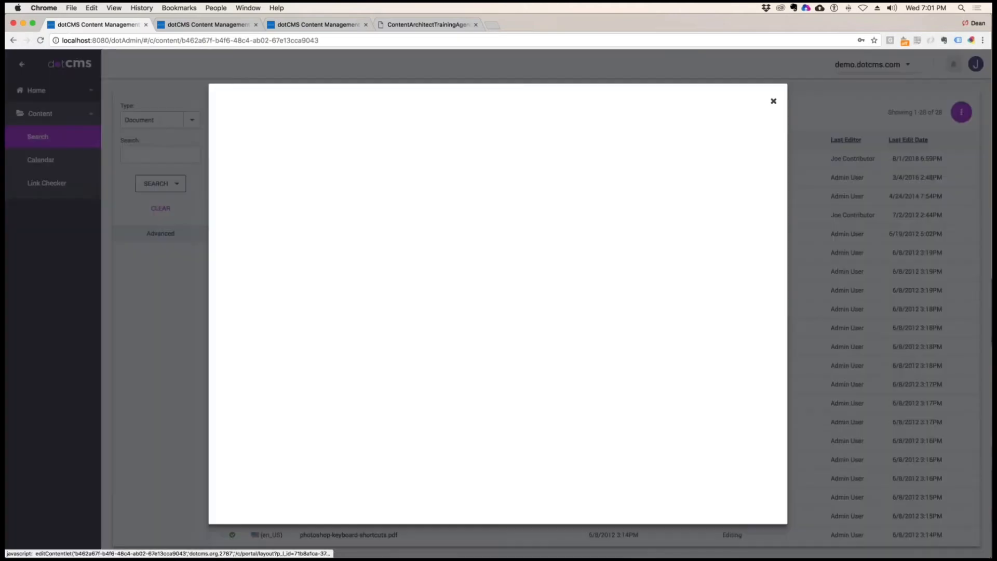
{"action": "left_click", "coordinate": [719, 175]}
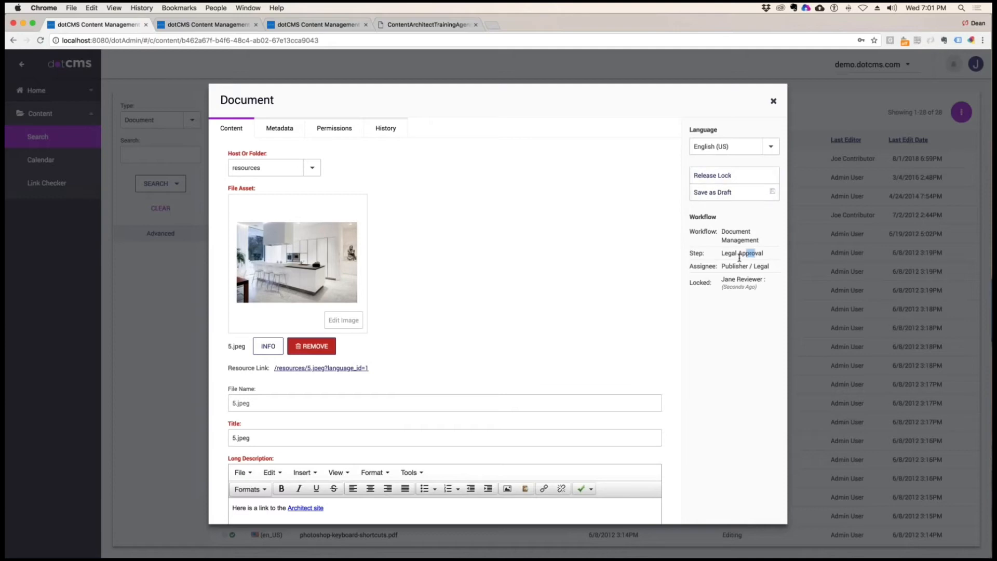
{"action": "left_click", "coordinate": [774, 101]}
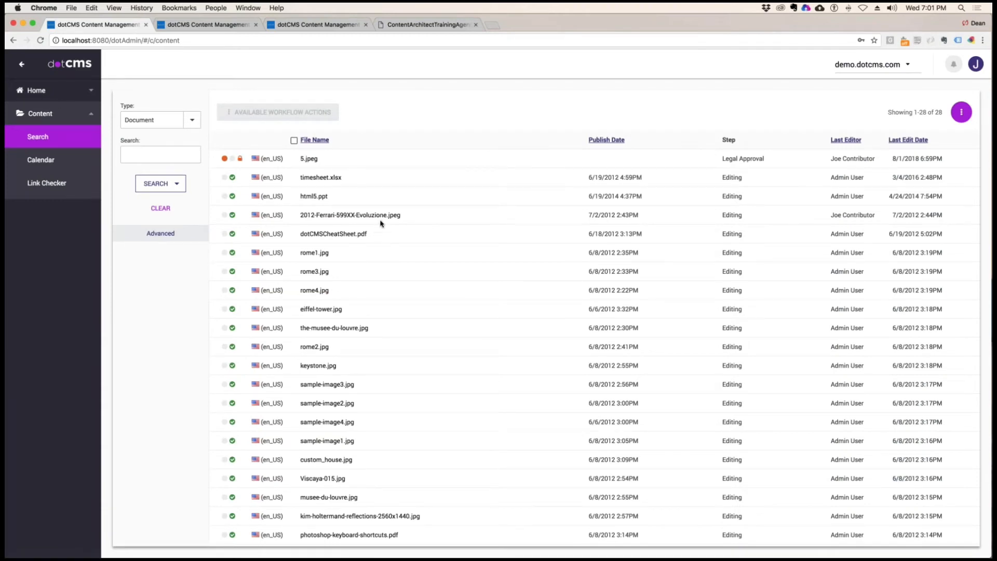
Log out of the reviewer's Login As session to return to the admin account
{"action": "left_click", "coordinate": [976, 64]}
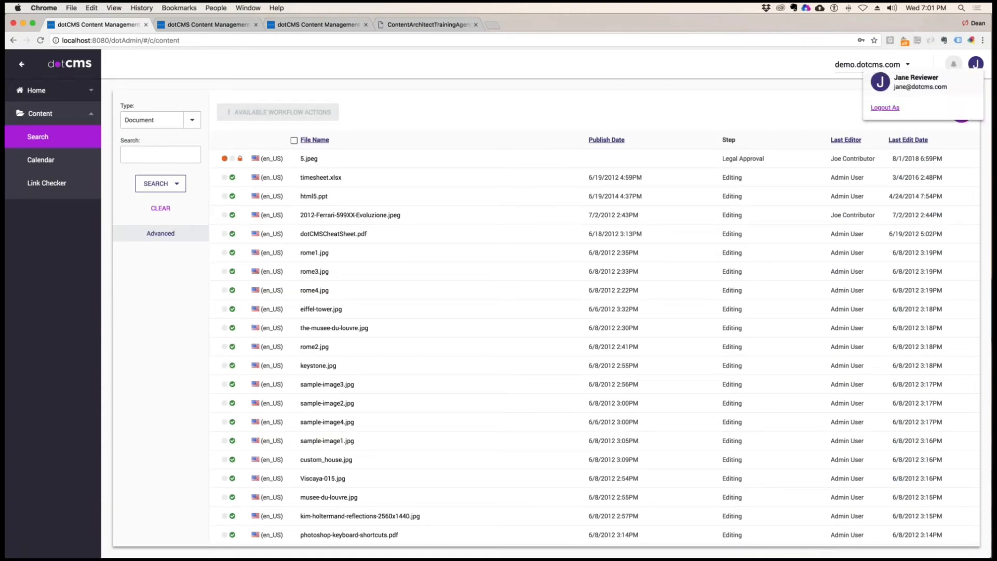
{"action": "left_click", "coordinate": [886, 107]}
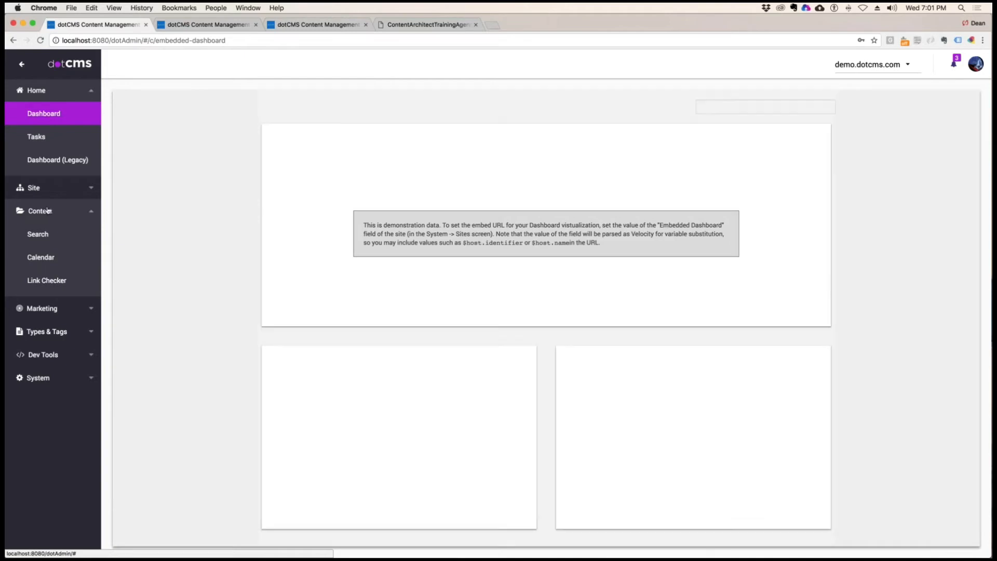
{"action": "left_click", "coordinate": [71, 212]}
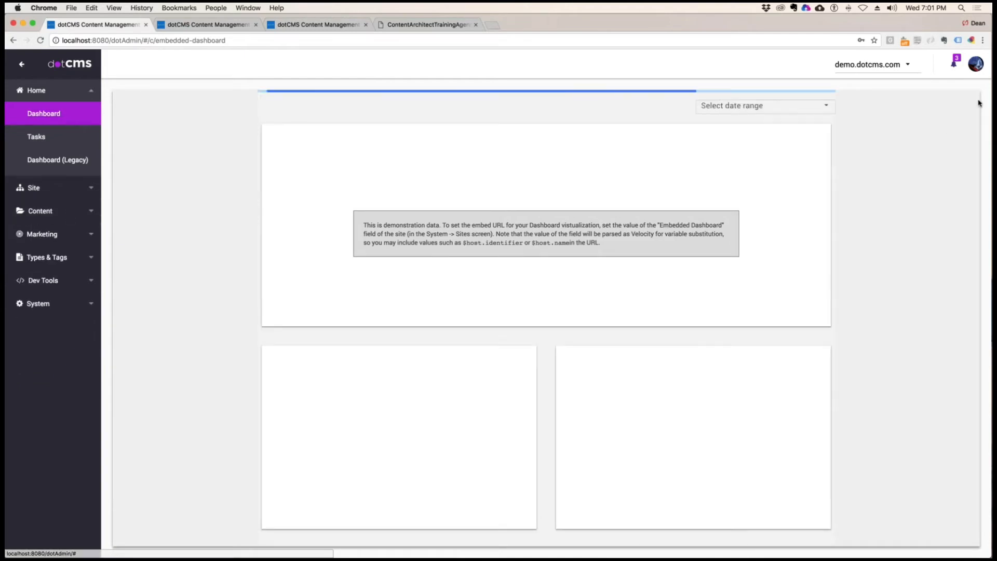
Log in as the first Publisher user through Login As and open that user's workflow Tasks
{"action": "left_click", "coordinate": [976, 64]}
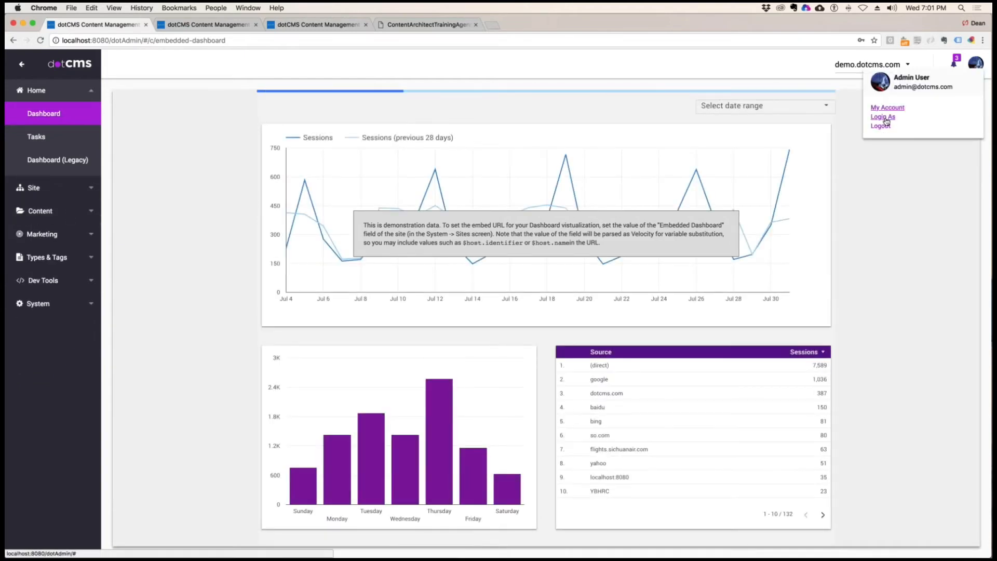
{"action": "left_click", "coordinate": [896, 117]}
{"action": "left_click", "coordinate": [498, 306]}
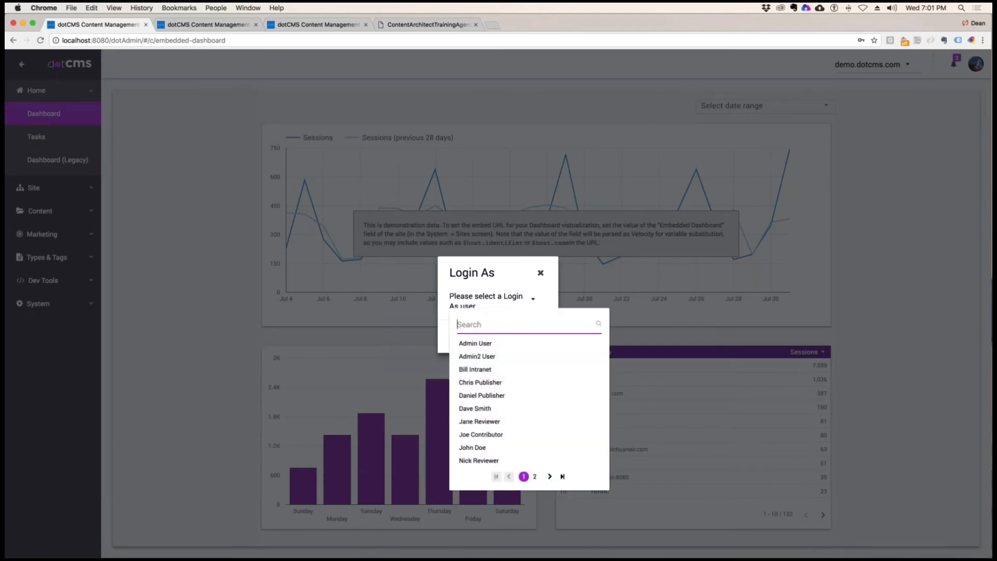
{"action": "type", "text": "Chris"}
{"action": "left_click", "coordinate": [480, 343]}
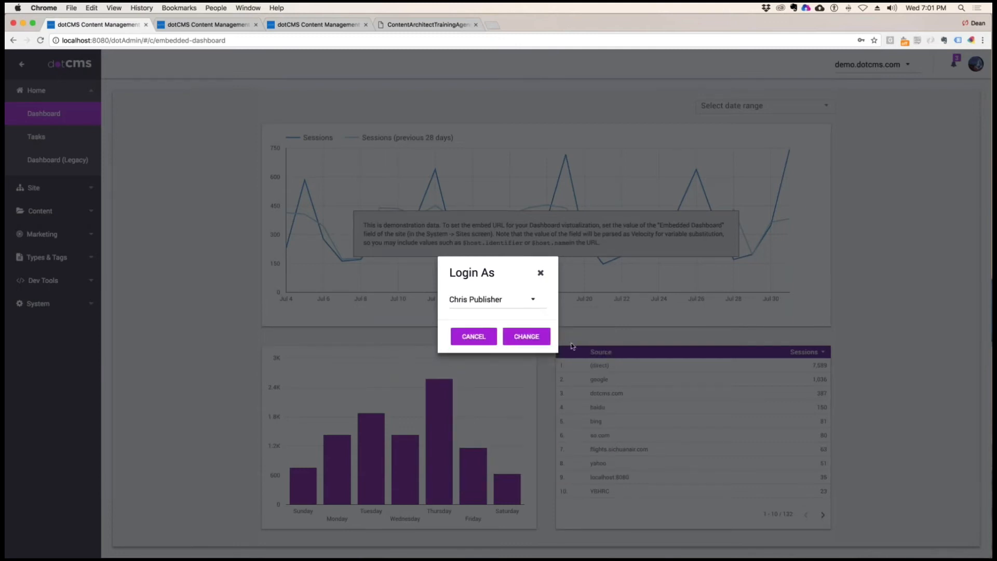
{"action": "left_click", "coordinate": [525, 336]}
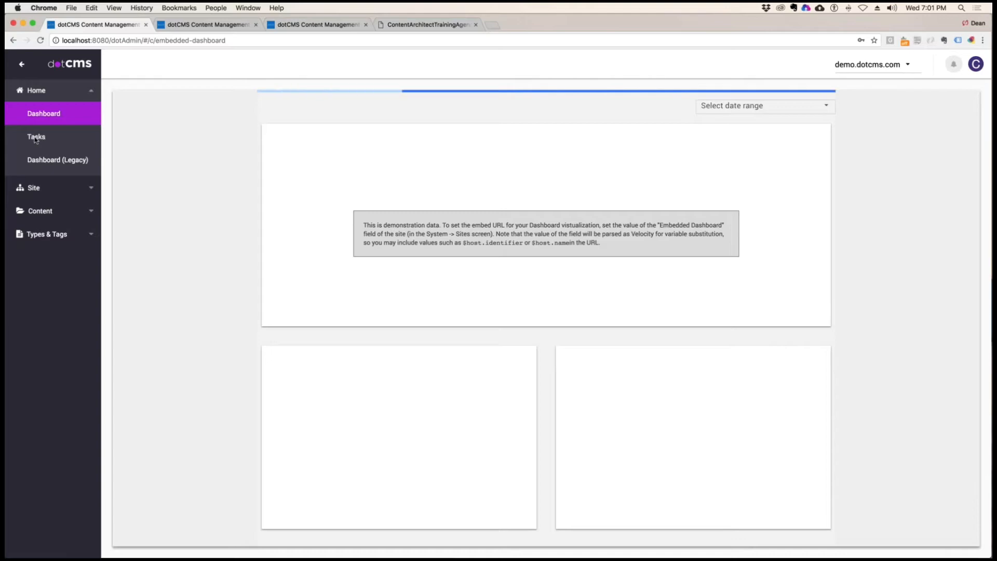
{"action": "left_click", "coordinate": [54, 138]}
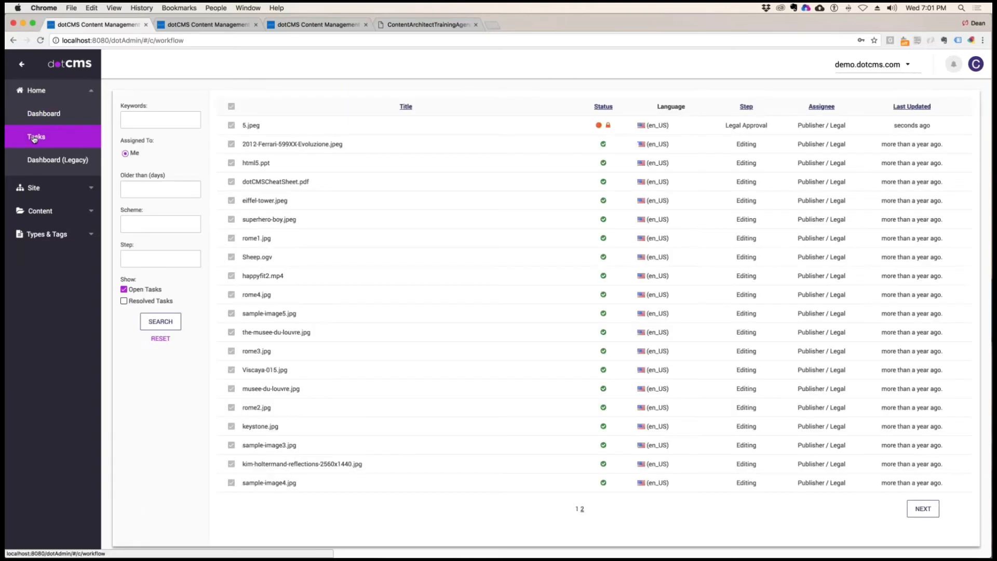
Review the comments, file details and long description in the 5.jpeg workflow task
{"action": "left_click", "coordinate": [336, 131]}
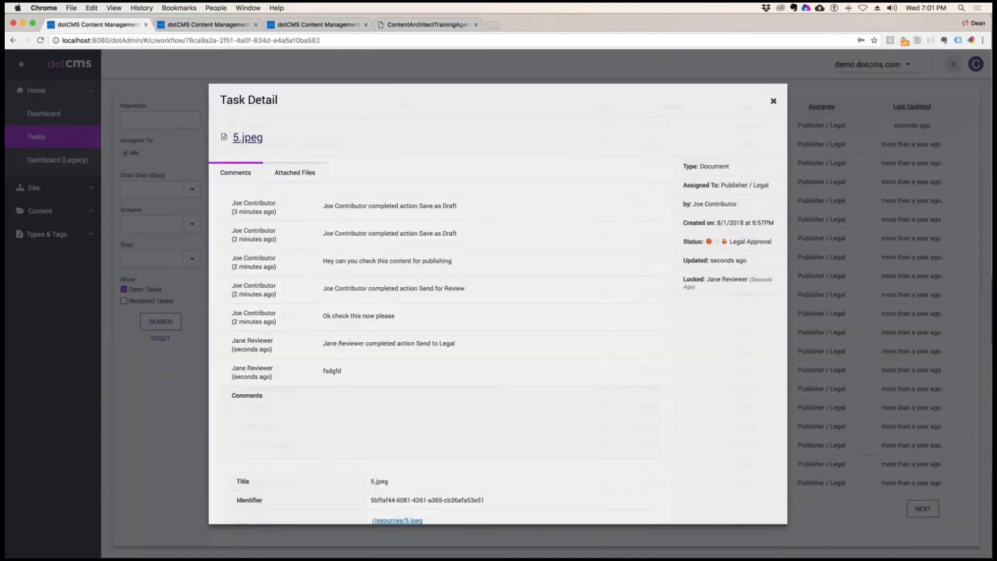
{"action": "scroll", "coordinate": [640, 246], "scroll_direction": "down", "scroll_amount": 10}
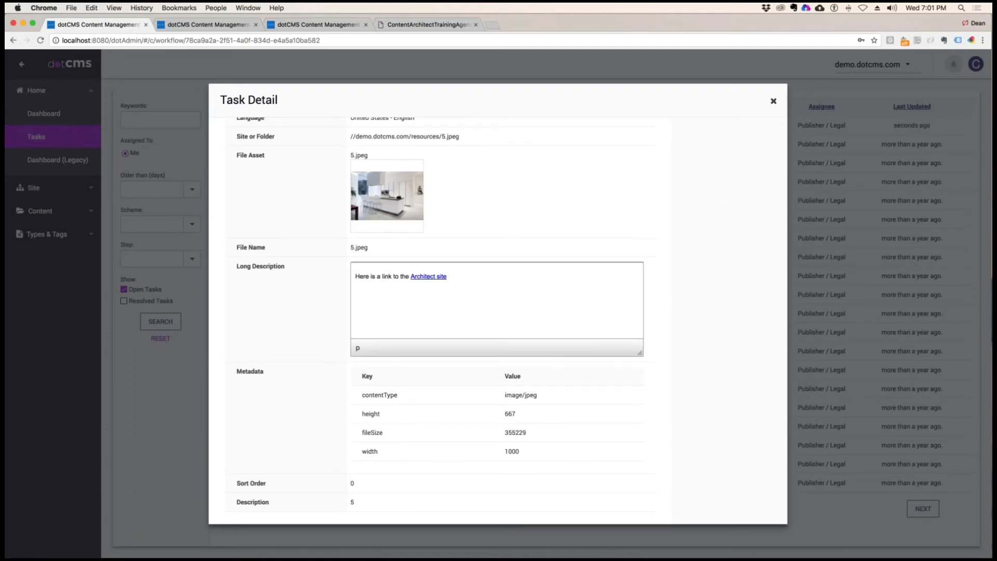
{"action": "left_click", "coordinate": [774, 101]}
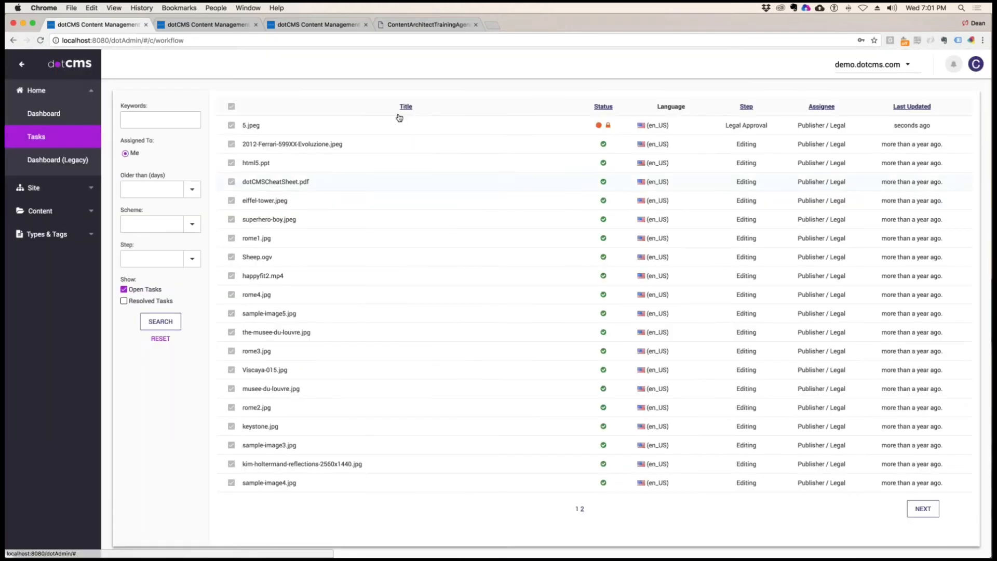
{"action": "scroll", "coordinate": [574, 300], "scroll_direction": "up", "scroll_amount": 1}
{"action": "scroll", "coordinate": [575, 299], "scroll_direction": "down", "scroll_amount": 1}
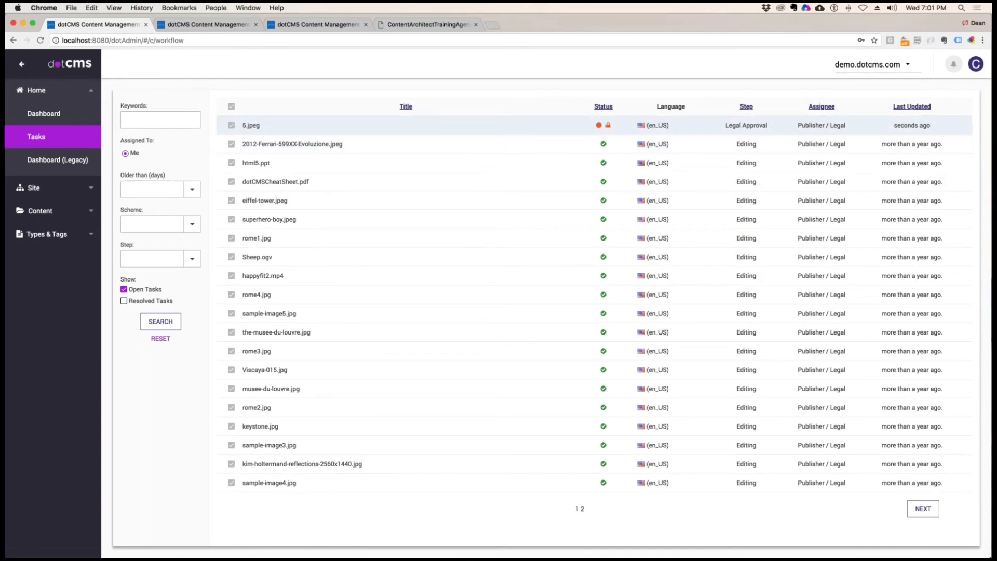
{"action": "left_click", "coordinate": [312, 127]}
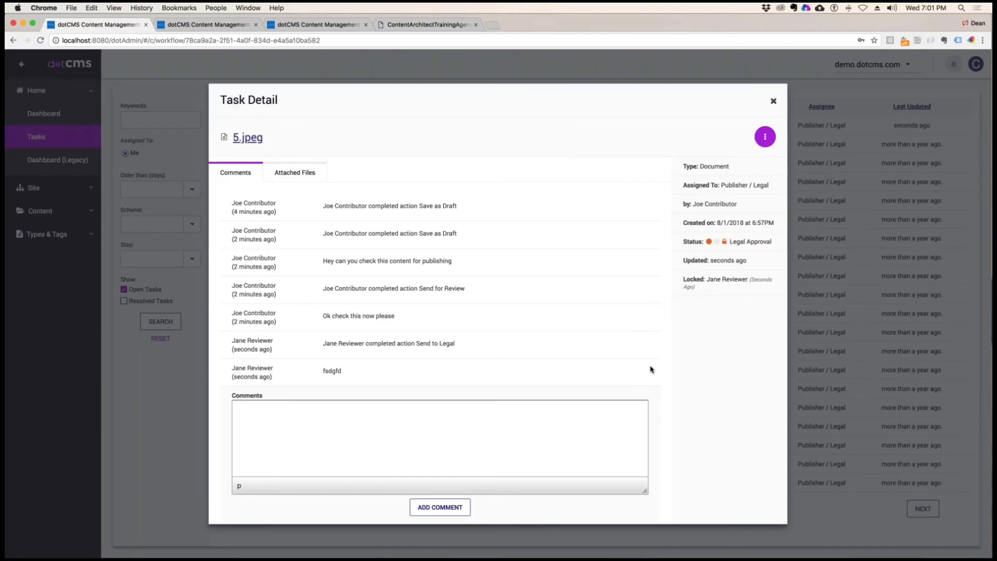
{"action": "scroll", "coordinate": [650, 369], "scroll_direction": "down", "scroll_amount": 10}
{"action": "scroll", "coordinate": [651, 368], "scroll_direction": "up", "scroll_amount": 10}
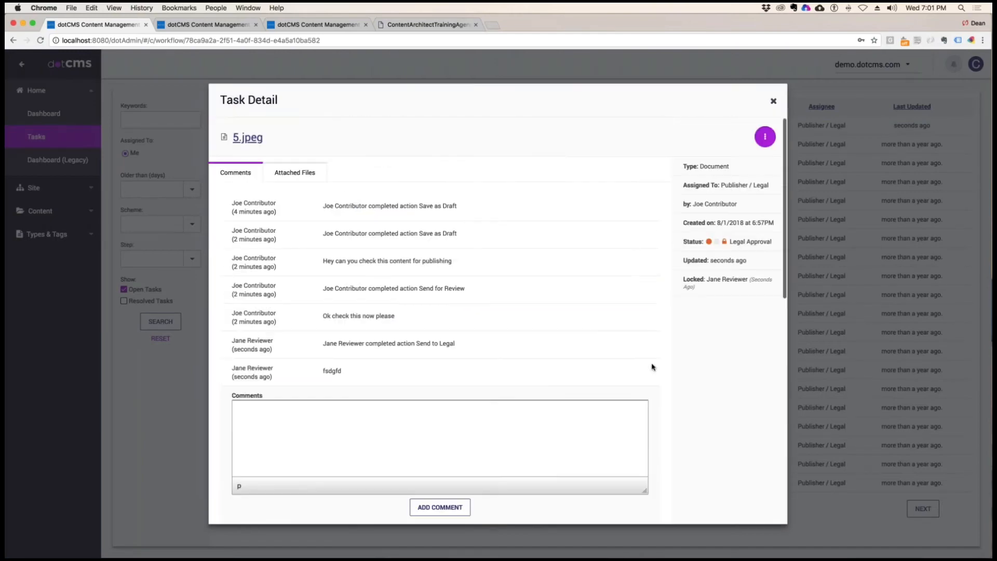
{"action": "left_click", "coordinate": [765, 136]}
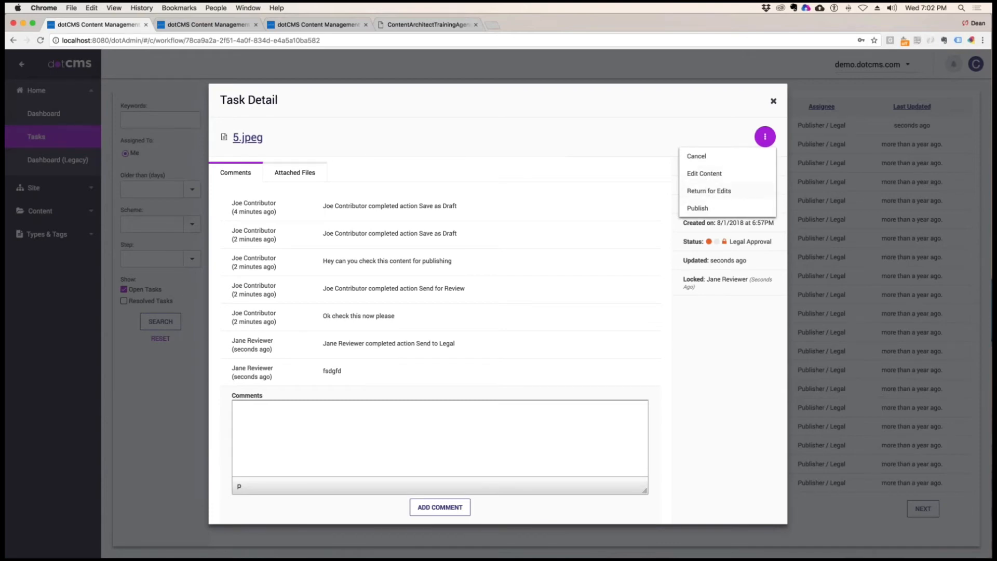
{"action": "left_click", "coordinate": [709, 190]}
{"action": "left_click", "coordinate": [542, 354]}
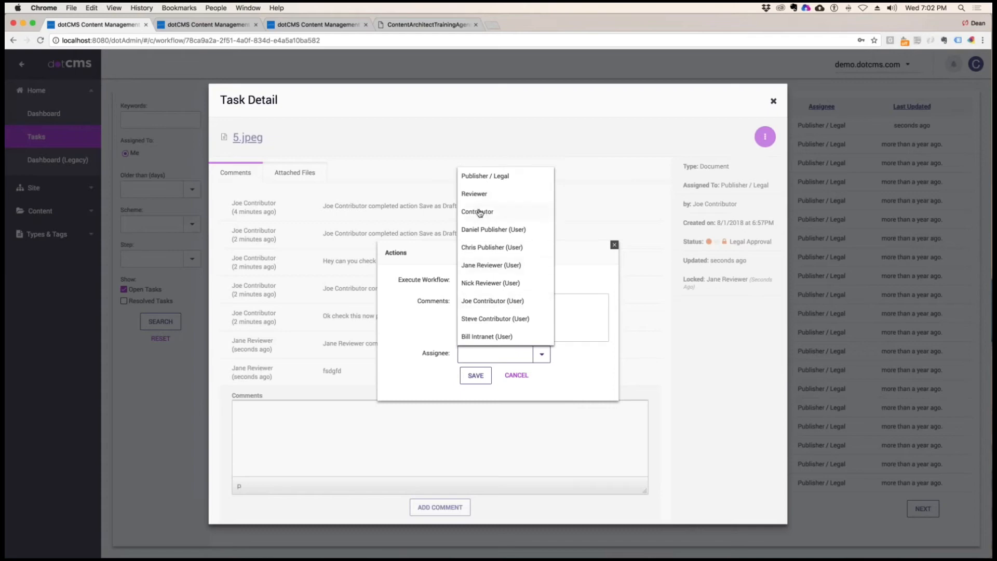
{"action": "left_click", "coordinate": [492, 307]}
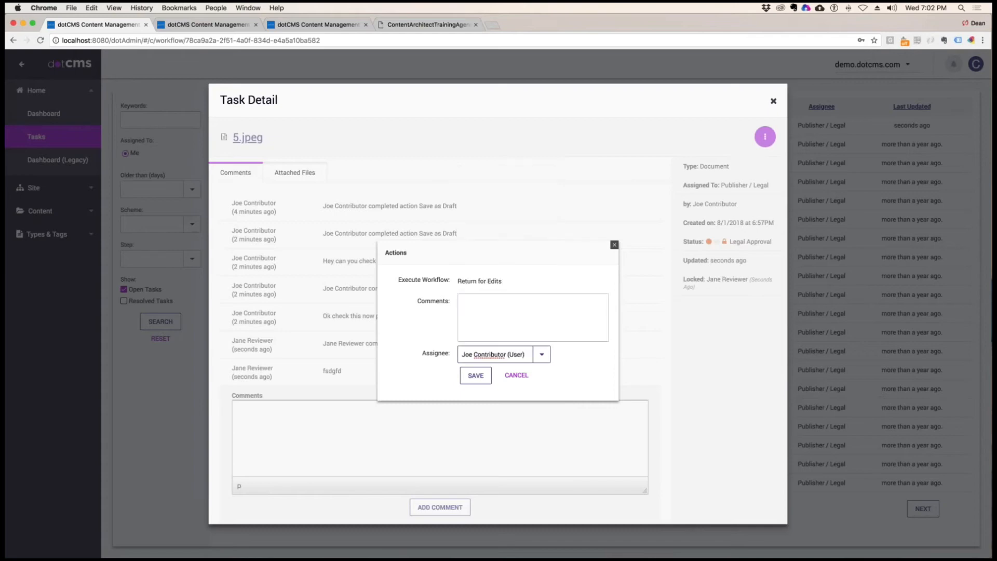
{"action": "left_click", "coordinate": [501, 306]}
{"action": "type", "text": "asdfasdfasf sdfasd"}
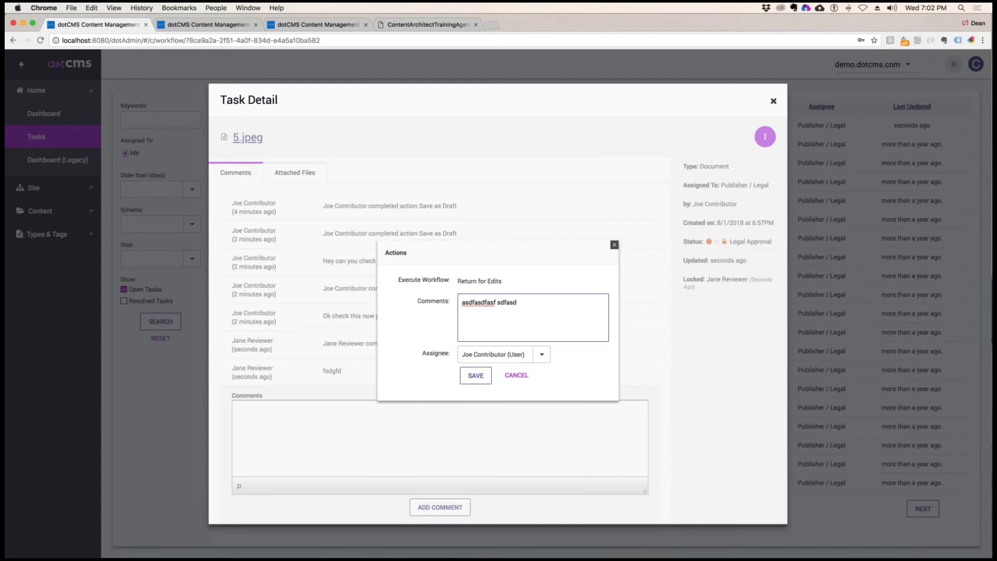
{"action": "left_click", "coordinate": [614, 245]}
{"action": "left_click", "coordinate": [773, 101]}
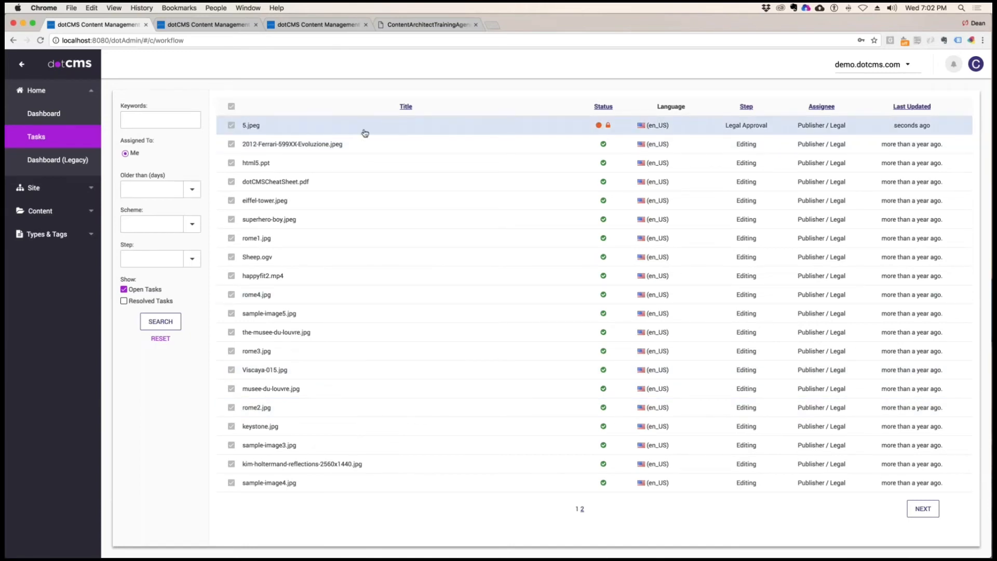
Check the custom workflow topics in the training agenda PDF, glance at the publishing environments, and return to the workflow Tasks list
{"action": "left_click", "coordinate": [427, 25]}
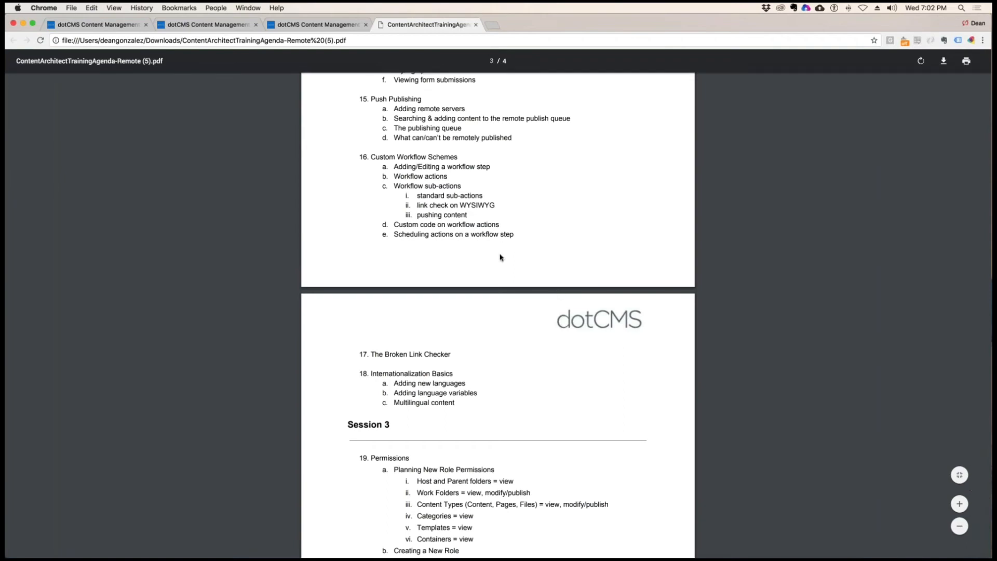
{"action": "scroll", "coordinate": [500, 256], "scroll_direction": "down", "scroll_amount": 3}
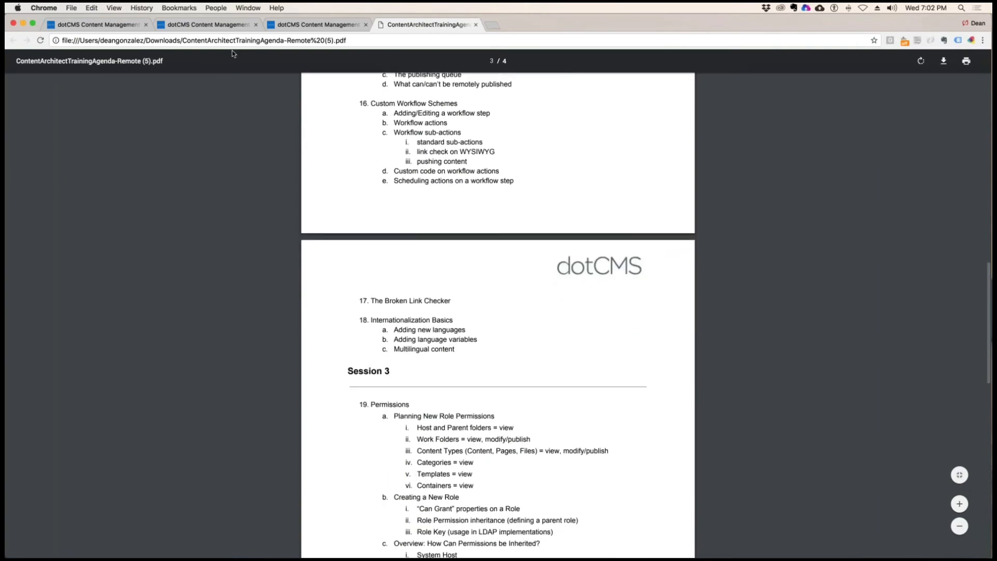
{"action": "left_click", "coordinate": [306, 27]}
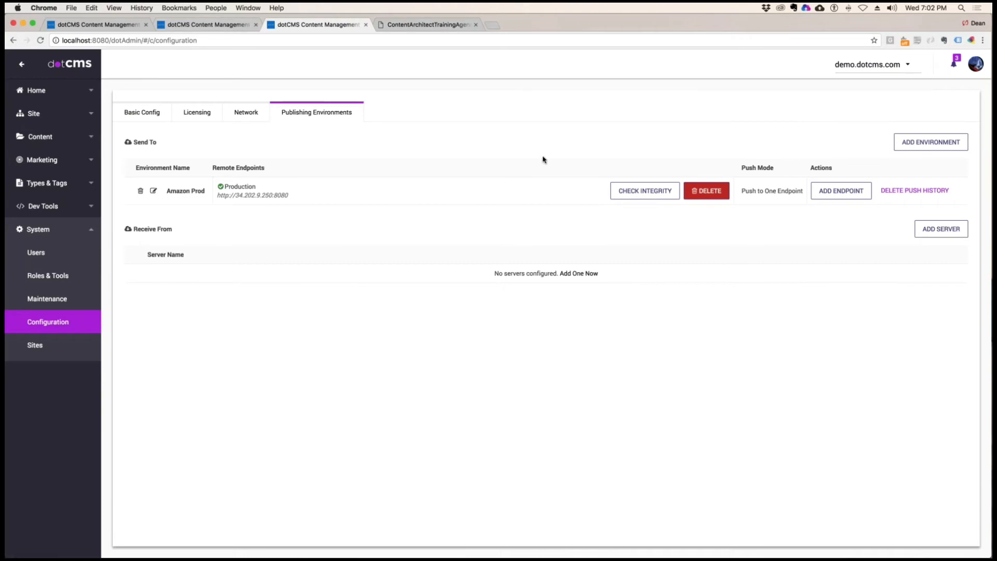
{"action": "left_click", "coordinate": [107, 26]}
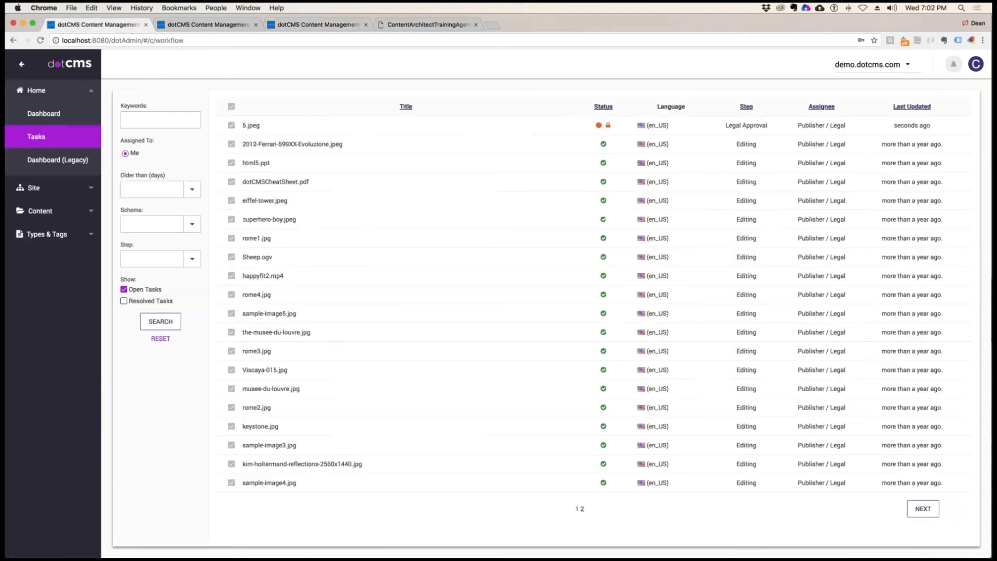
Try to publish the 5.jpeg document from its workflow task
{"action": "left_click", "coordinate": [367, 130]}
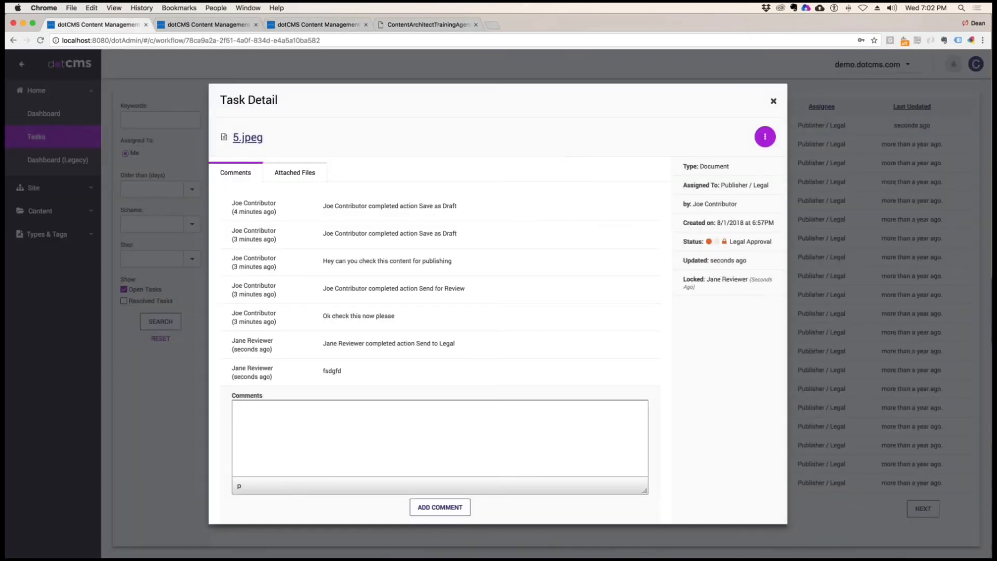
{"action": "left_click", "coordinate": [765, 137]}
{"action": "left_click", "coordinate": [698, 208]}
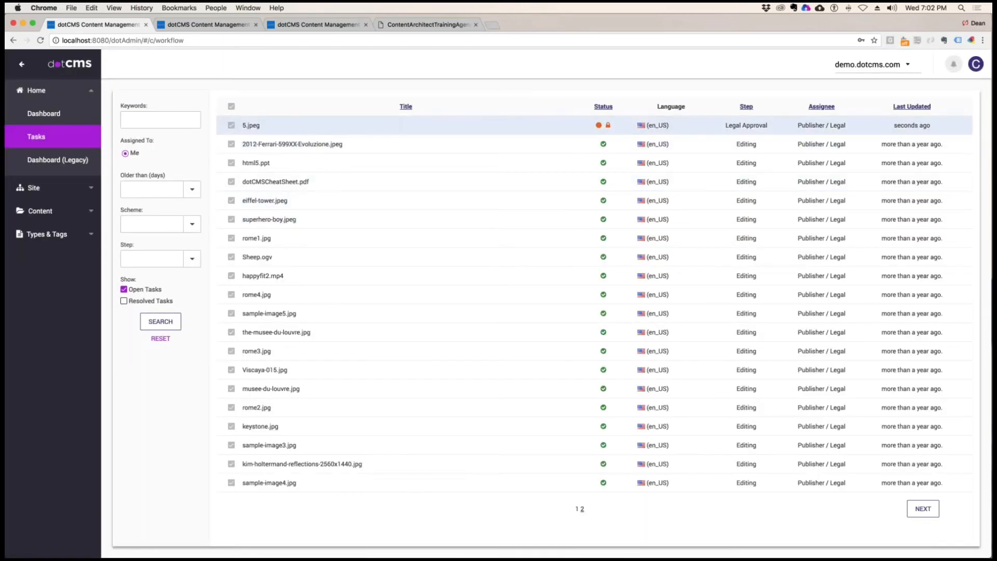
Try to open the 5.jpeg content for editing from its workflow task, and close the task
{"action": "left_click", "coordinate": [318, 125]}
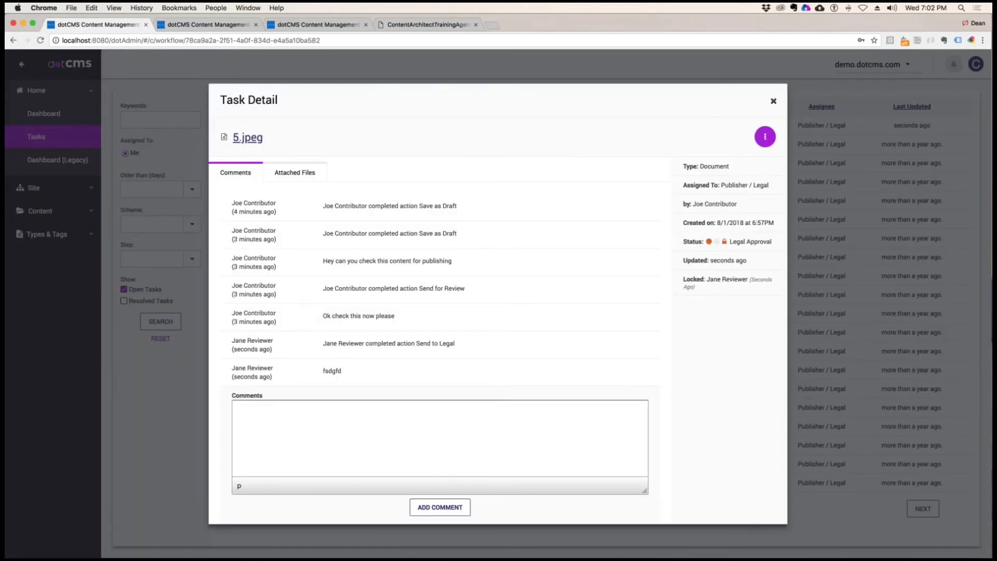
{"action": "left_click", "coordinate": [766, 138]}
{"action": "left_click", "coordinate": [711, 175]}
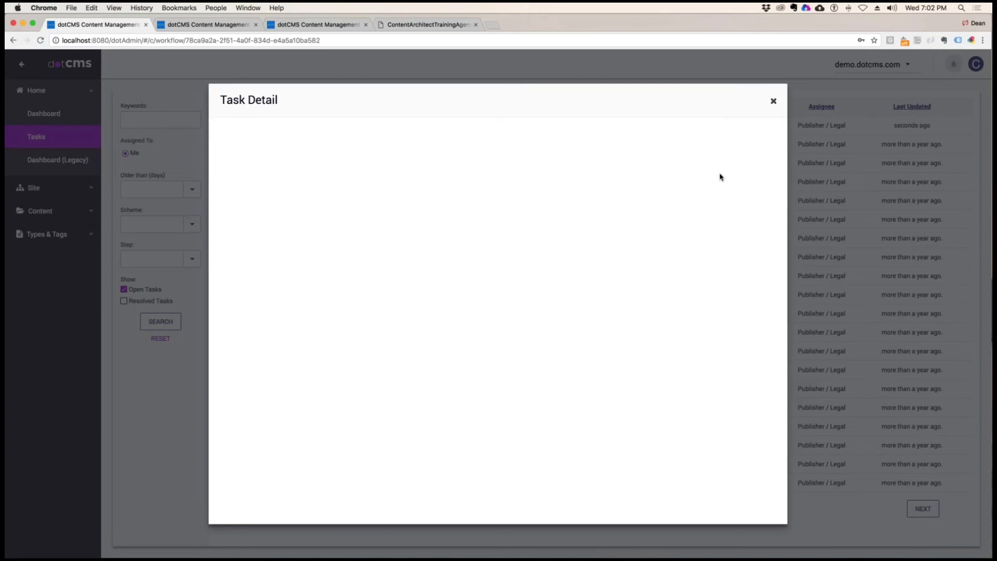
{"action": "left_click", "coordinate": [774, 100]}
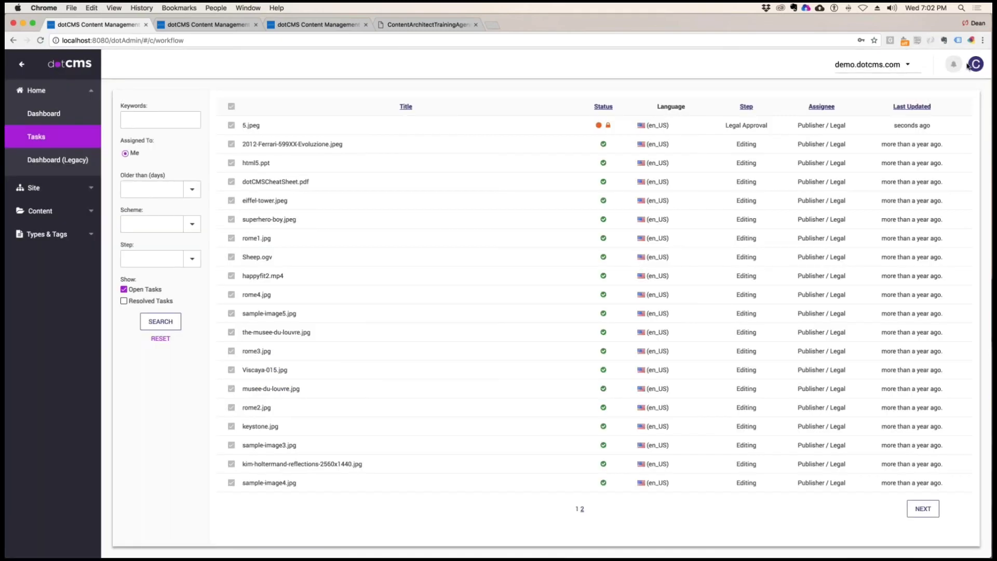
Log out of the publisher's Login As session and unlock the 5.jpeg document from the content search as admin
{"action": "left_click", "coordinate": [976, 64]}
{"action": "left_click", "coordinate": [886, 104]}
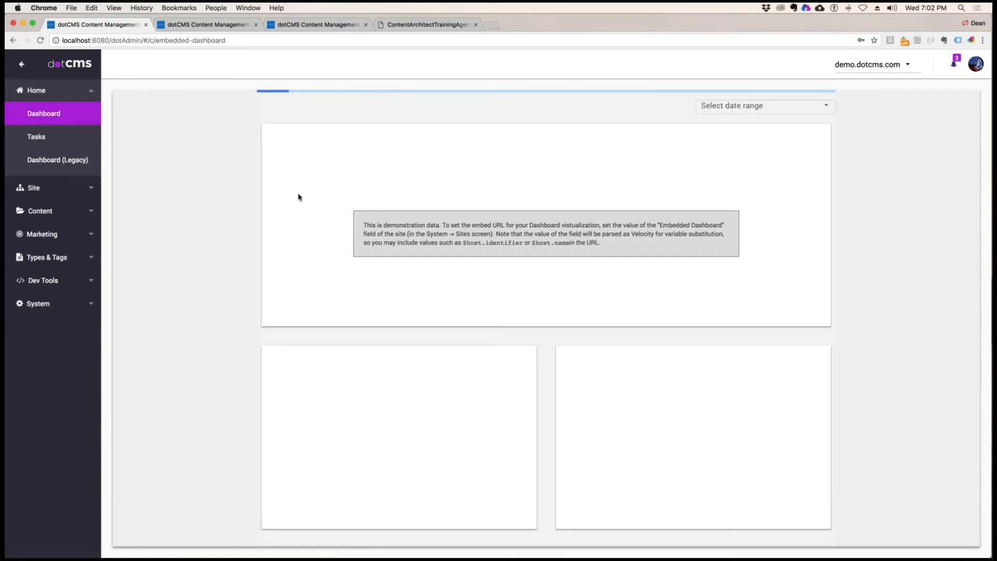
{"action": "left_click", "coordinate": [34, 189]}
{"action": "left_click", "coordinate": [40, 137]}
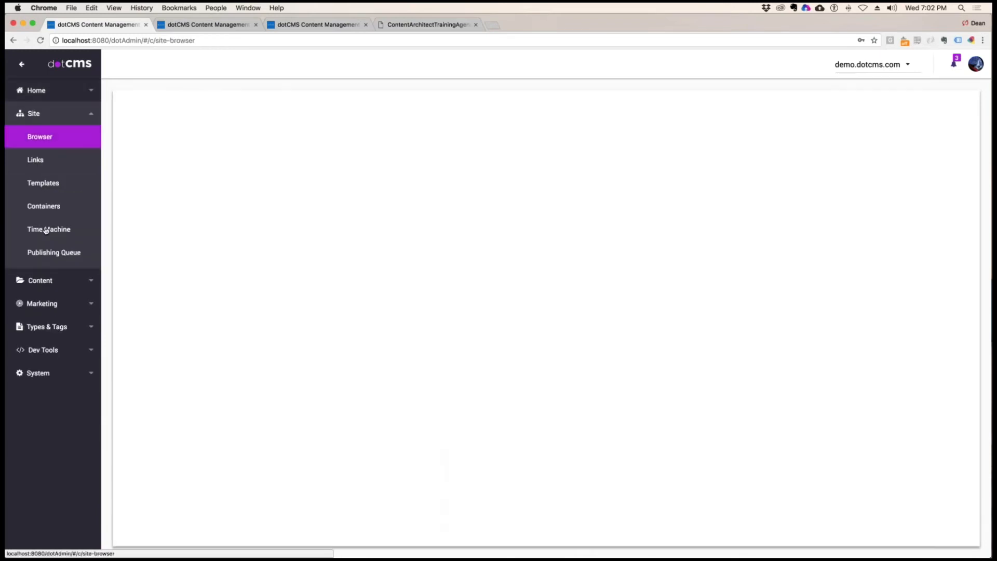
{"action": "left_click", "coordinate": [43, 279]}
{"action": "left_click", "coordinate": [38, 160]}
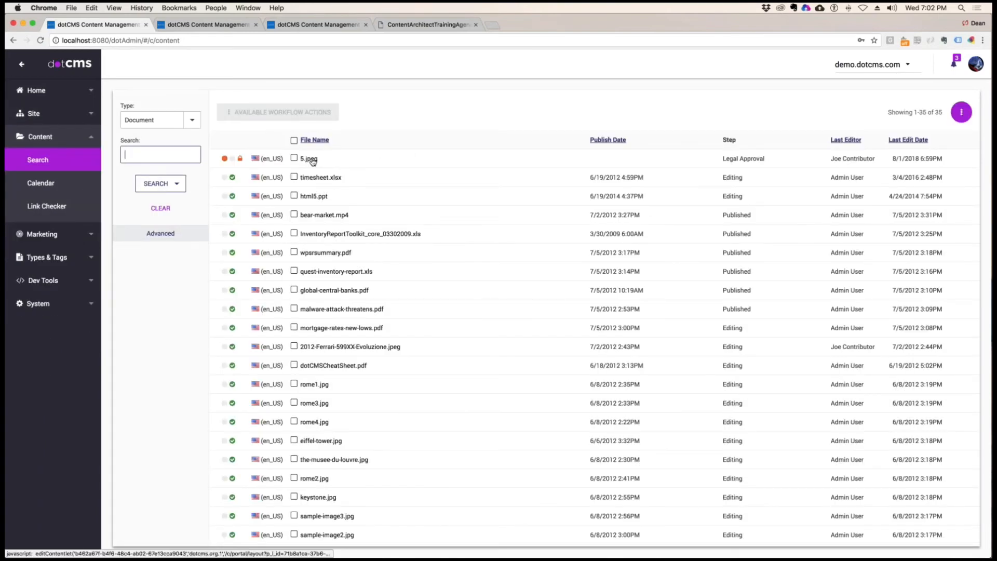
{"action": "right_click", "coordinate": [309, 158]}
{"action": "left_click", "coordinate": [343, 238]}
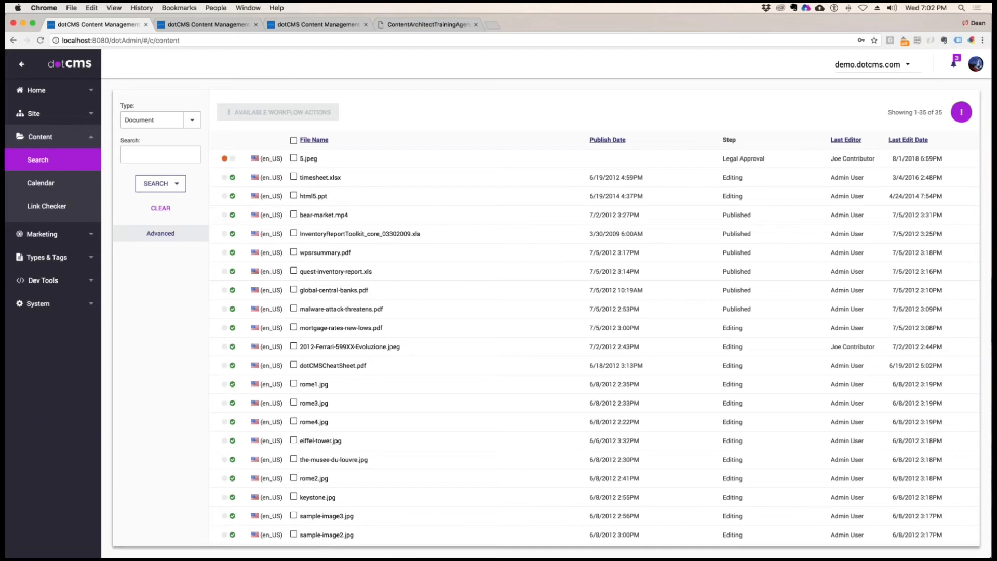
Log in again as the first Publisher user through Login As
{"action": "left_click", "coordinate": [961, 112]}
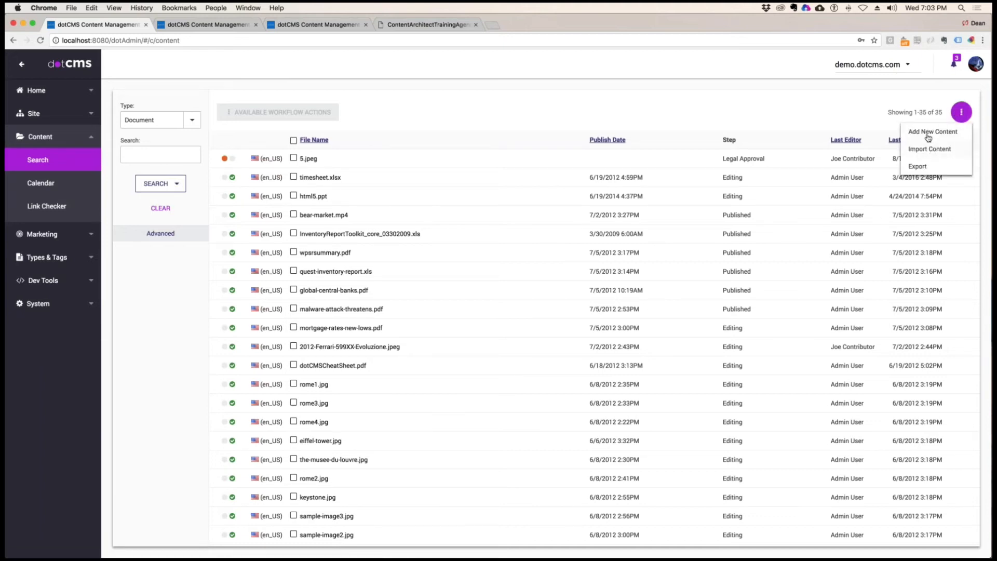
{"action": "left_click", "coordinate": [976, 63]}
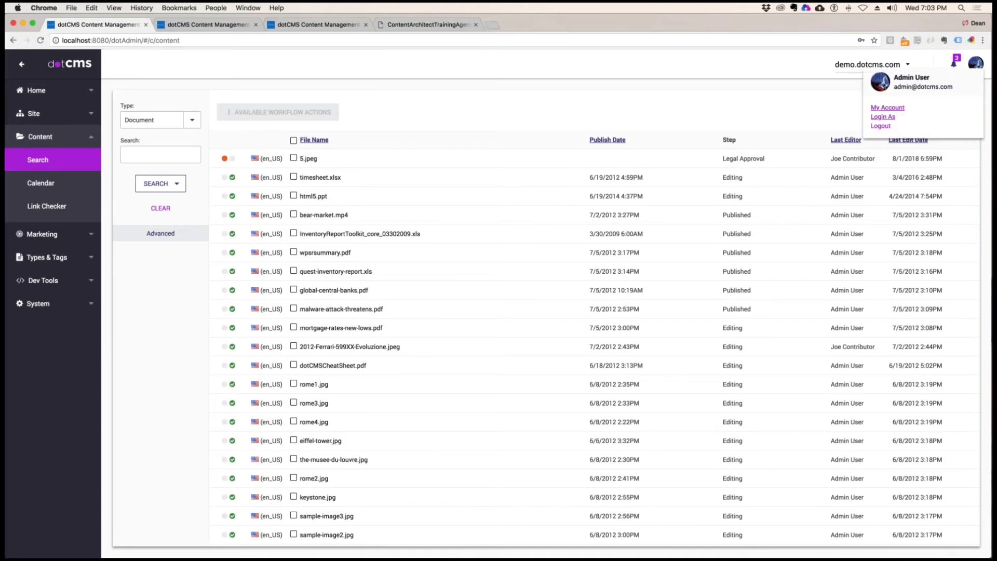
{"action": "left_click", "coordinate": [883, 117]}
{"action": "left_click", "coordinate": [521, 308]}
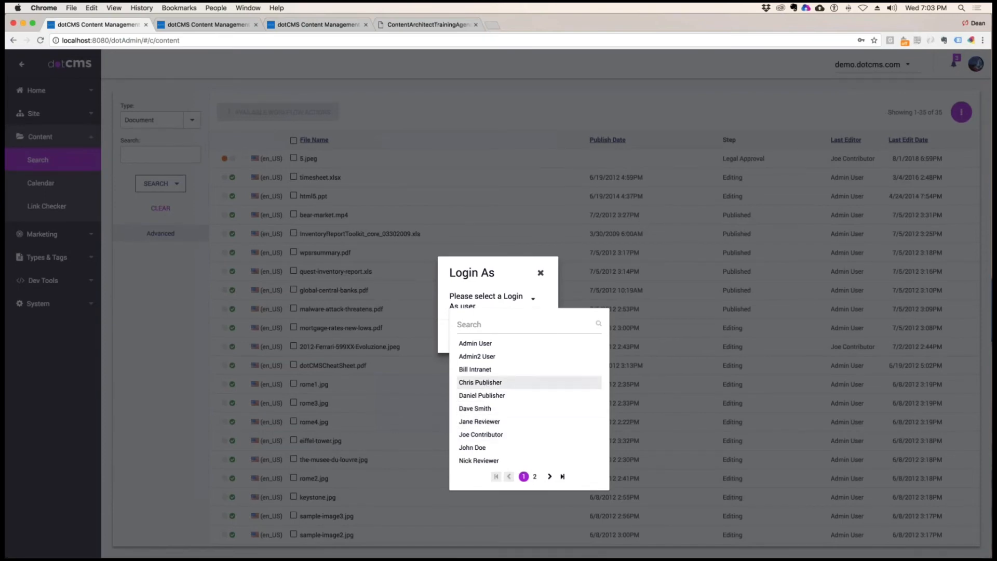
{"action": "left_click", "coordinate": [480, 383]}
{"action": "left_click", "coordinate": [525, 336]}
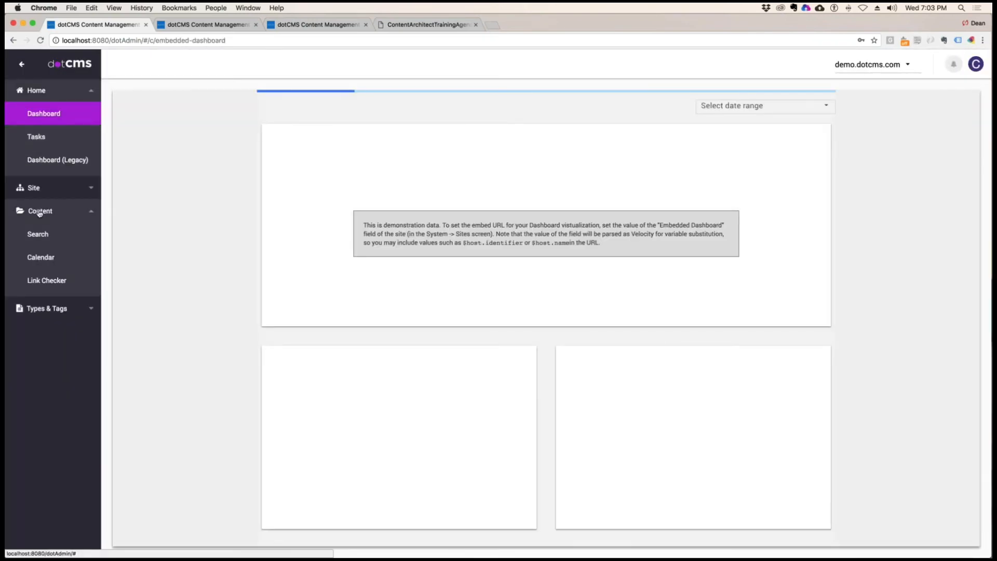
Open the 5.jpeg document from the content search
{"action": "left_click", "coordinate": [41, 212]}
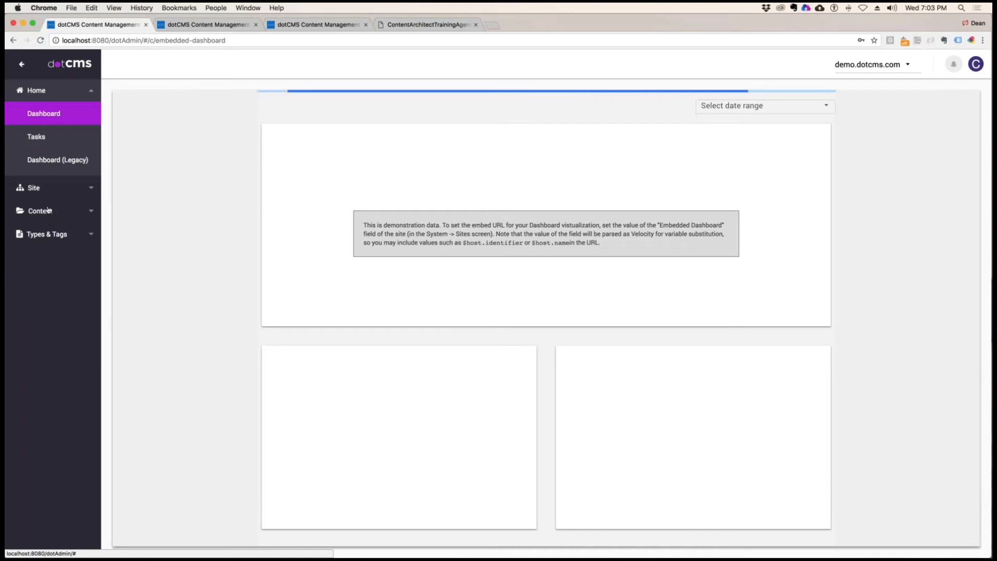
{"action": "left_click", "coordinate": [48, 210]}
{"action": "left_click", "coordinate": [38, 160]}
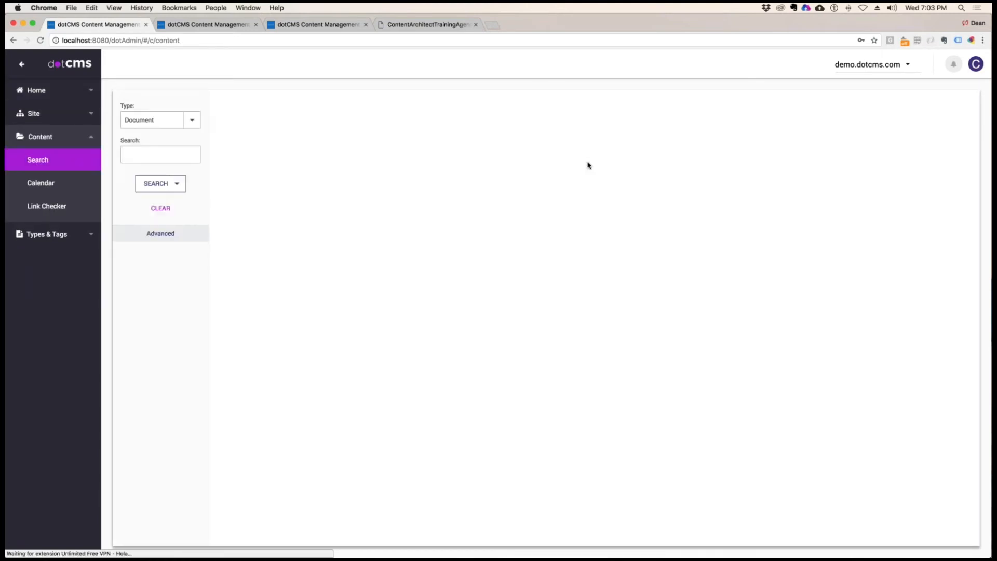
{"action": "left_click", "coordinate": [302, 159]}
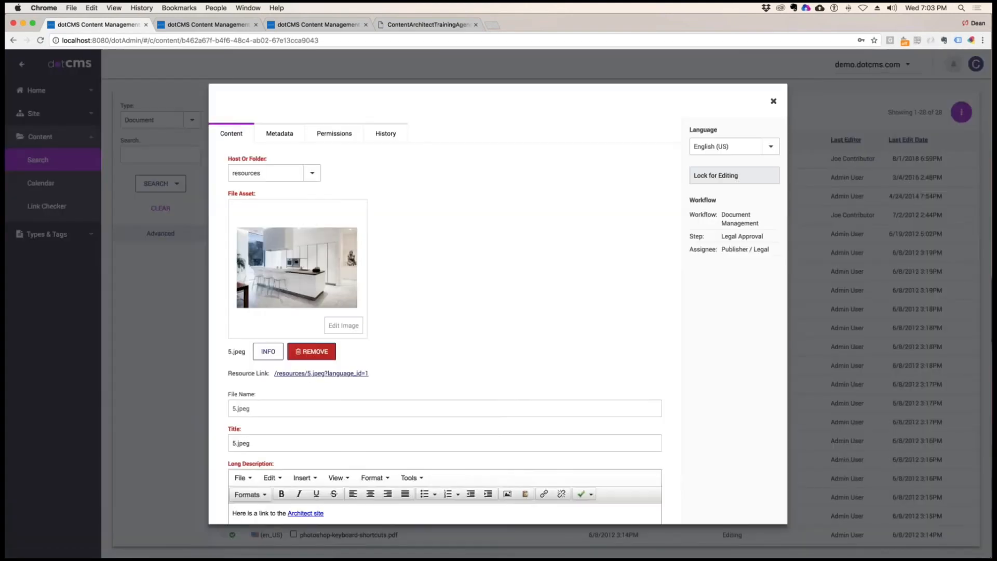
Lock the 5.jpeg document and save it as a draft, then lock it for editing again and close it
{"action": "left_click", "coordinate": [729, 176]}
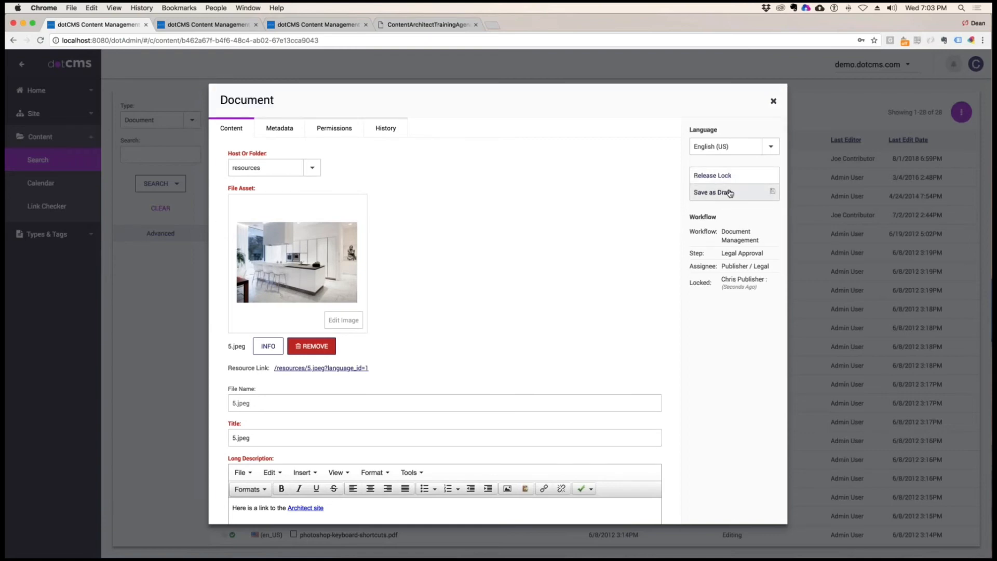
{"action": "left_click", "coordinate": [723, 194]}
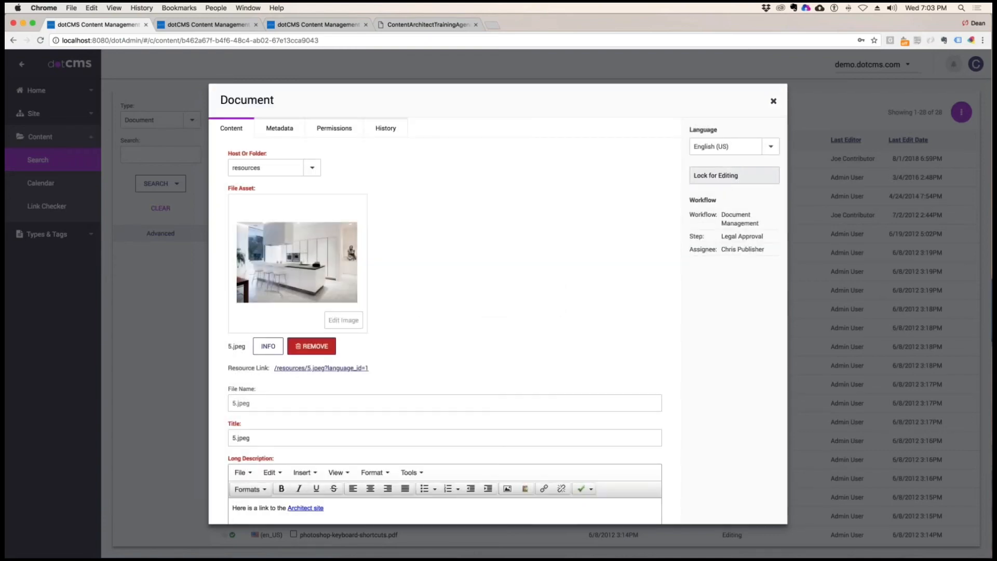
{"action": "left_click", "coordinate": [725, 176]}
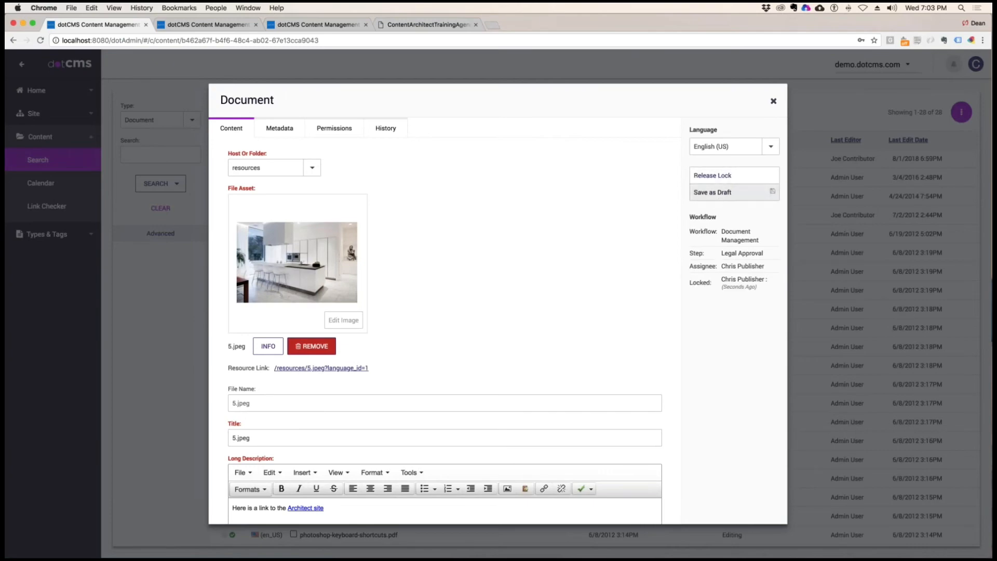
{"action": "left_click", "coordinate": [774, 100]}
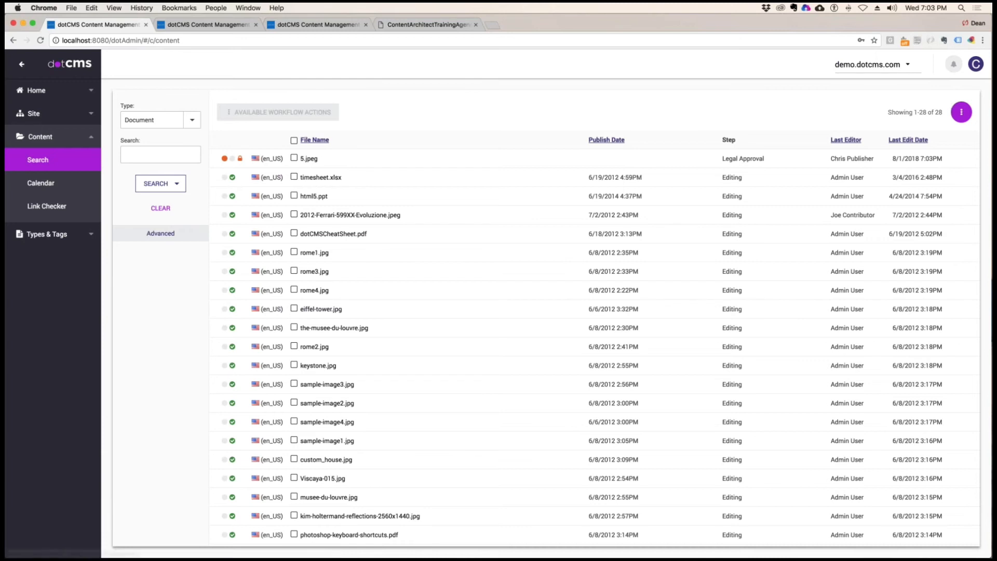
Log out of the publisher's Login As session to return to the admin account
{"action": "left_click", "coordinate": [959, 111]}
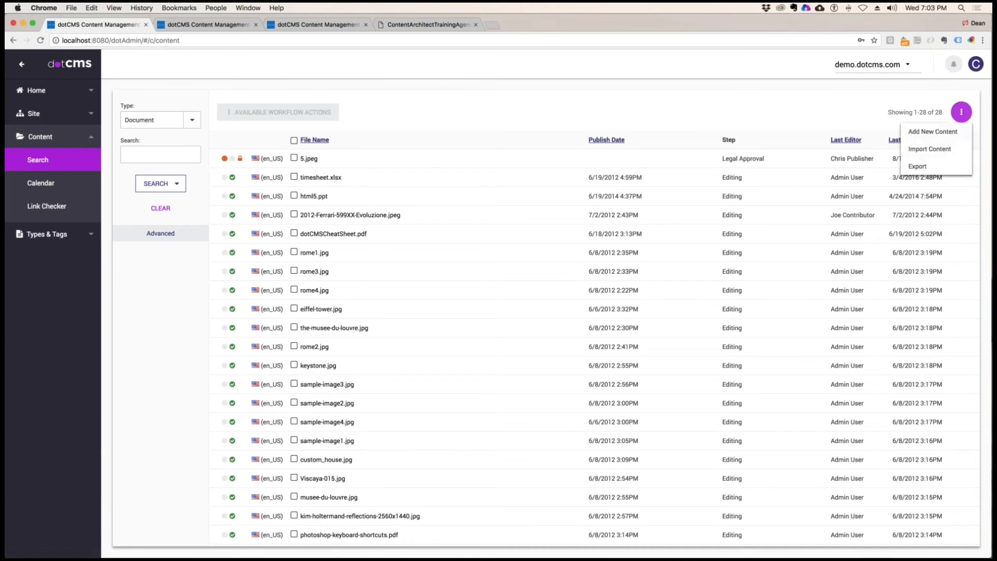
{"action": "left_click", "coordinate": [41, 137]}
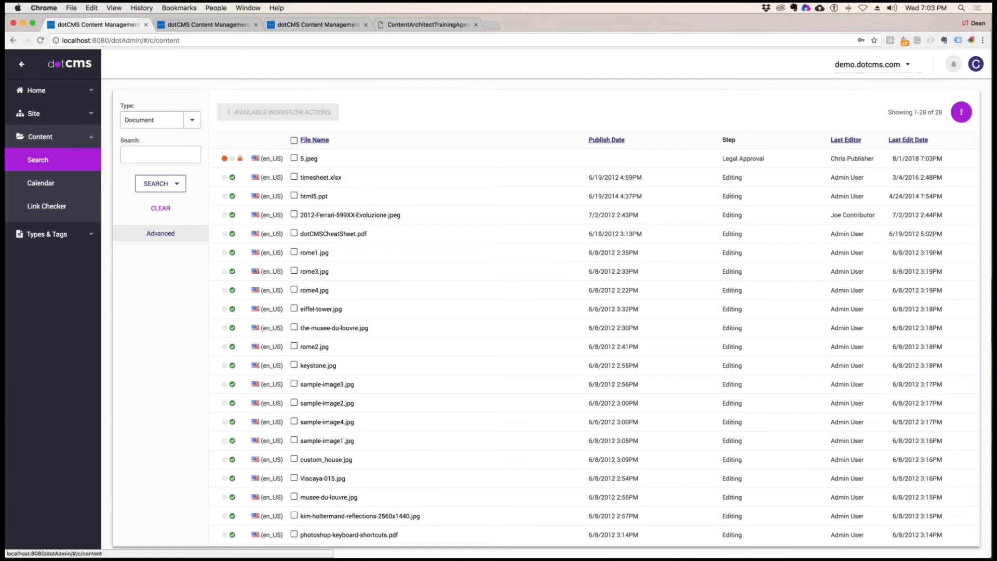
{"action": "left_click", "coordinate": [976, 65]}
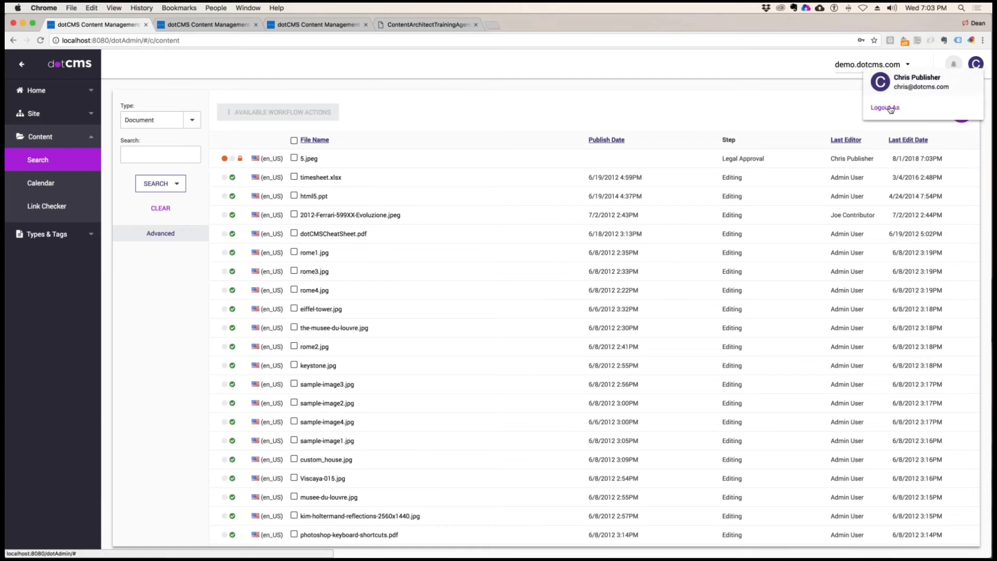
{"action": "left_click", "coordinate": [886, 105]}
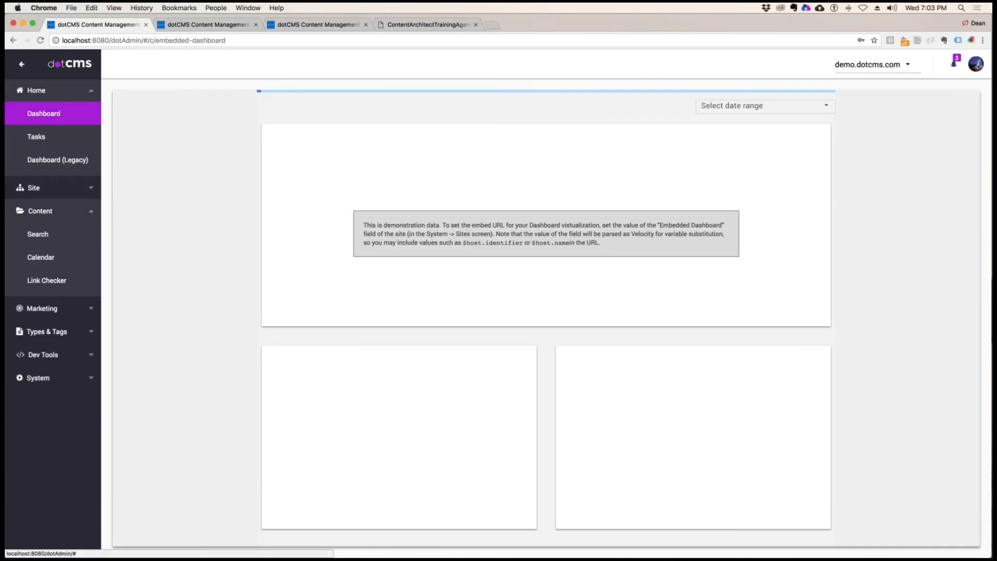
Open the Document Management workflow scheme and add the Legal Approval step's Publish action to the Published step
{"action": "left_click", "coordinate": [47, 187]}
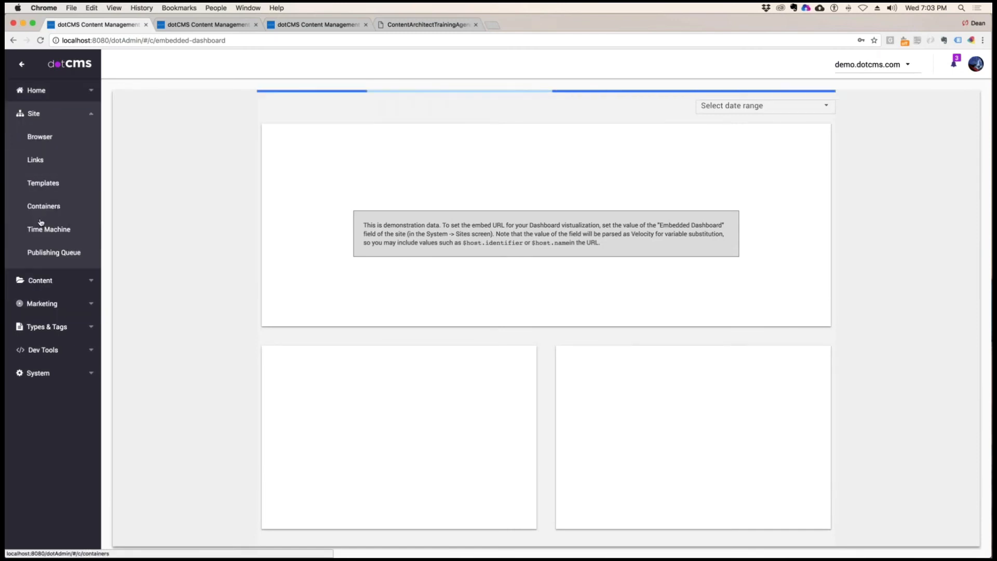
{"action": "left_click", "coordinate": [51, 326]}
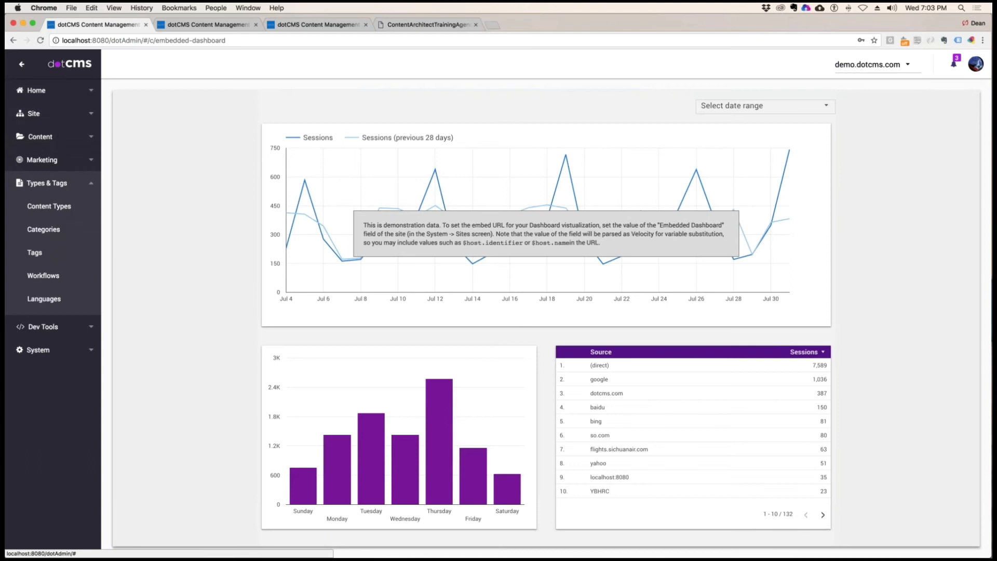
{"action": "left_click", "coordinate": [50, 279]}
{"action": "left_click", "coordinate": [160, 327]}
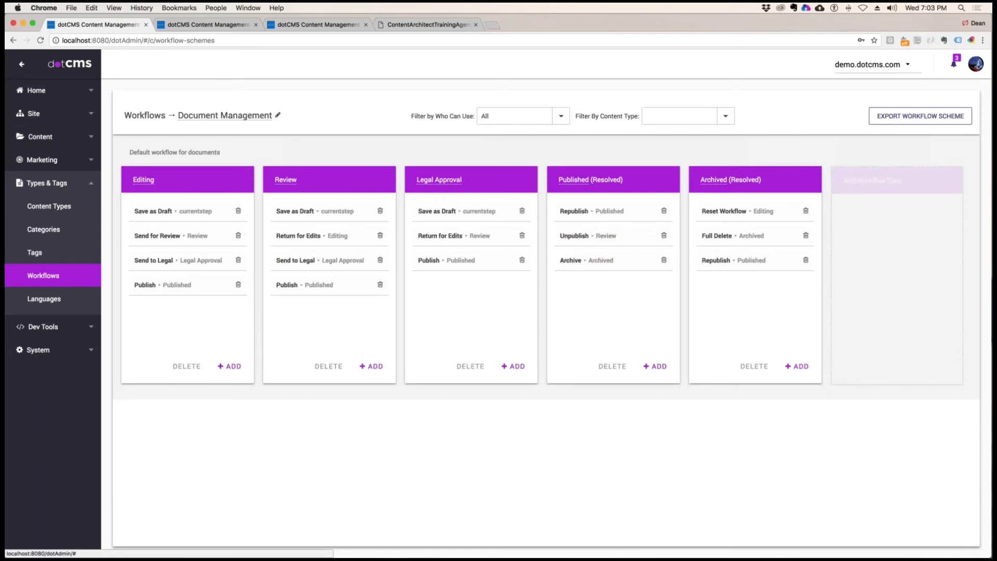
{"action": "left_click_drag", "start_coordinate": [461, 261], "coordinate": [606, 290]}
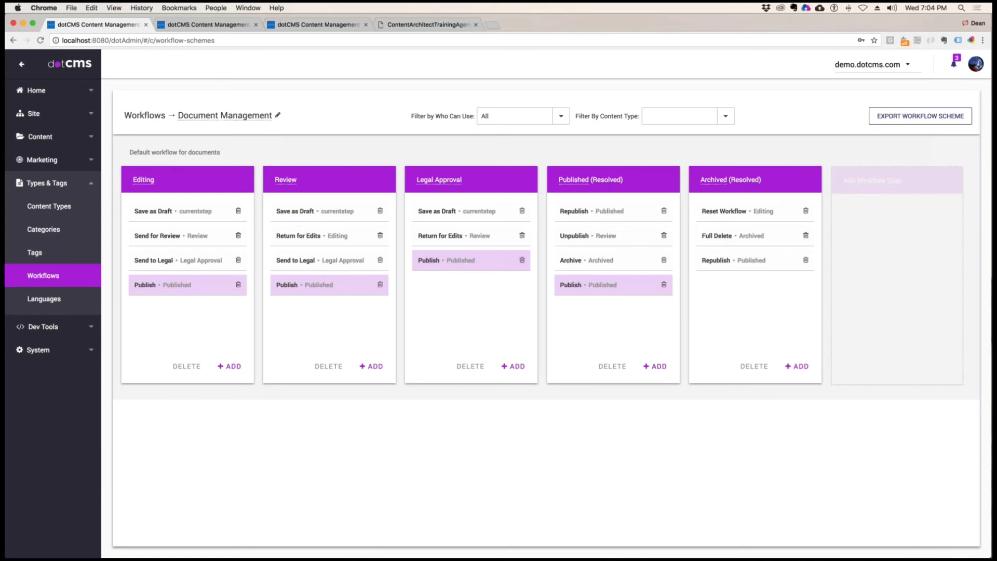
Add the first Publisher user to who can use the Legal Approval step's Publish action, and save the action
{"action": "left_click", "coordinate": [429, 261]}
{"action": "scroll", "coordinate": [277, 278], "scroll_direction": "down", "scroll_amount": 3}
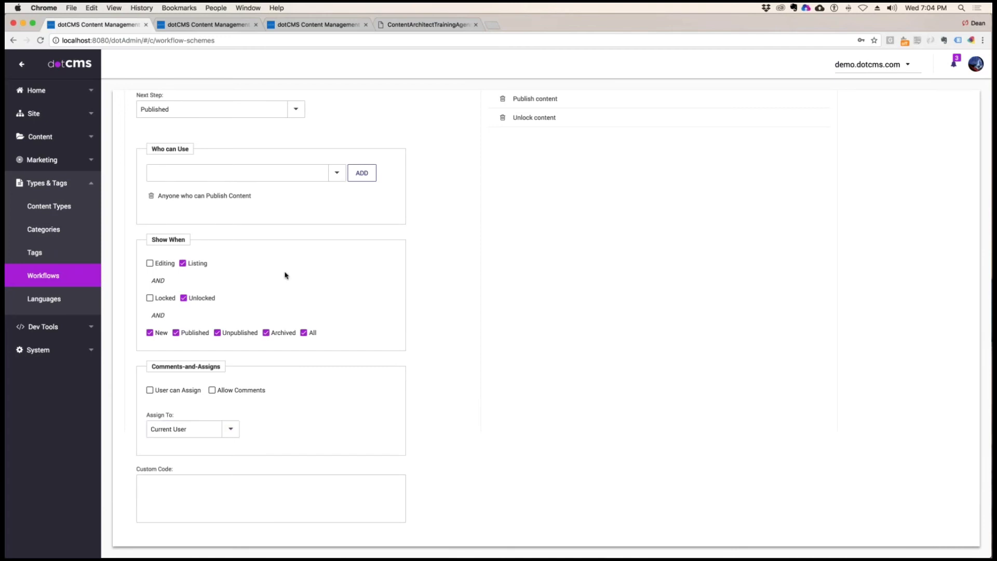
{"action": "left_click", "coordinate": [337, 174]}
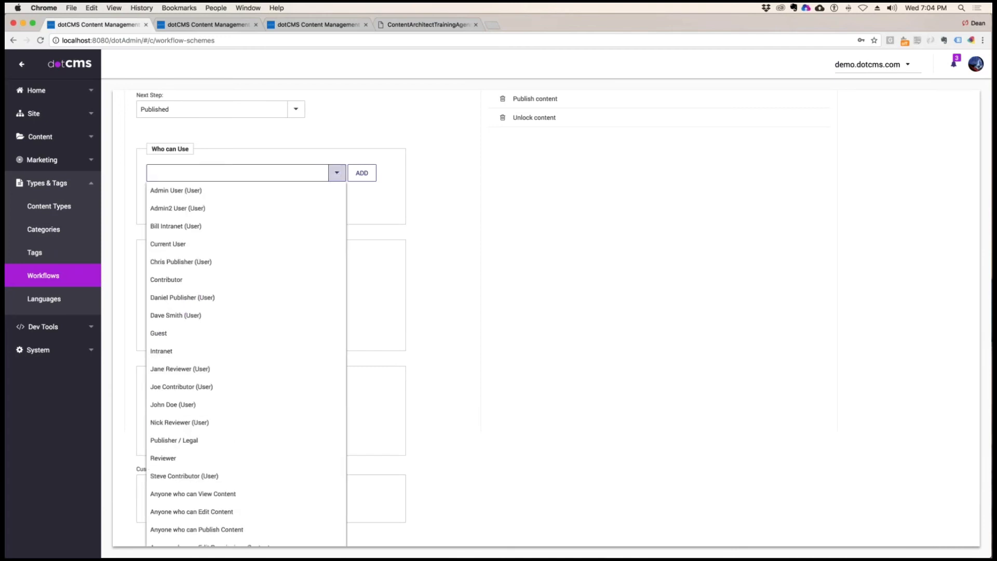
{"action": "left_click", "coordinate": [181, 261]}
{"action": "left_click", "coordinate": [355, 173]}
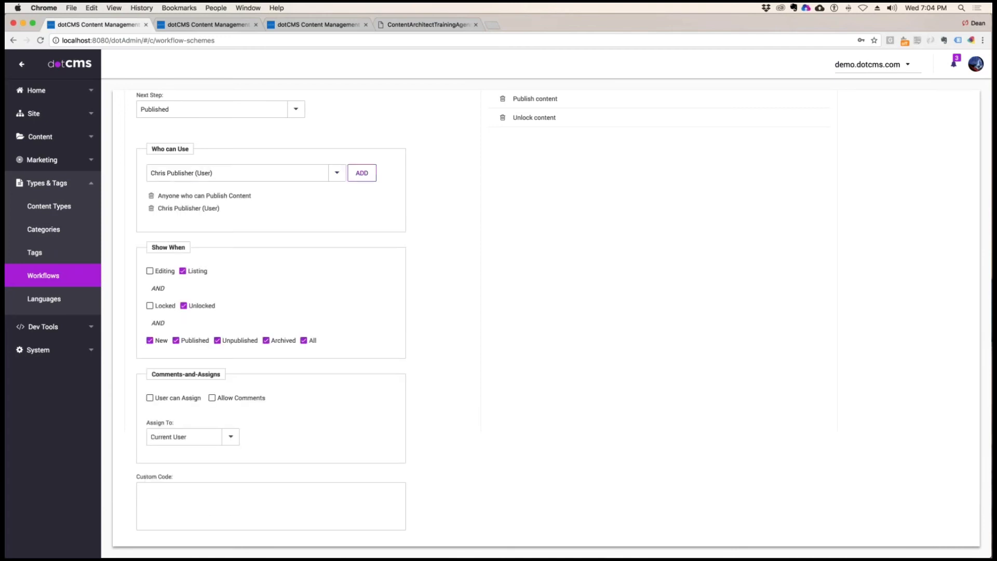
{"action": "scroll", "coordinate": [649, 260], "scroll_direction": "up", "scroll_amount": 2}
{"action": "left_click", "coordinate": [858, 130]}
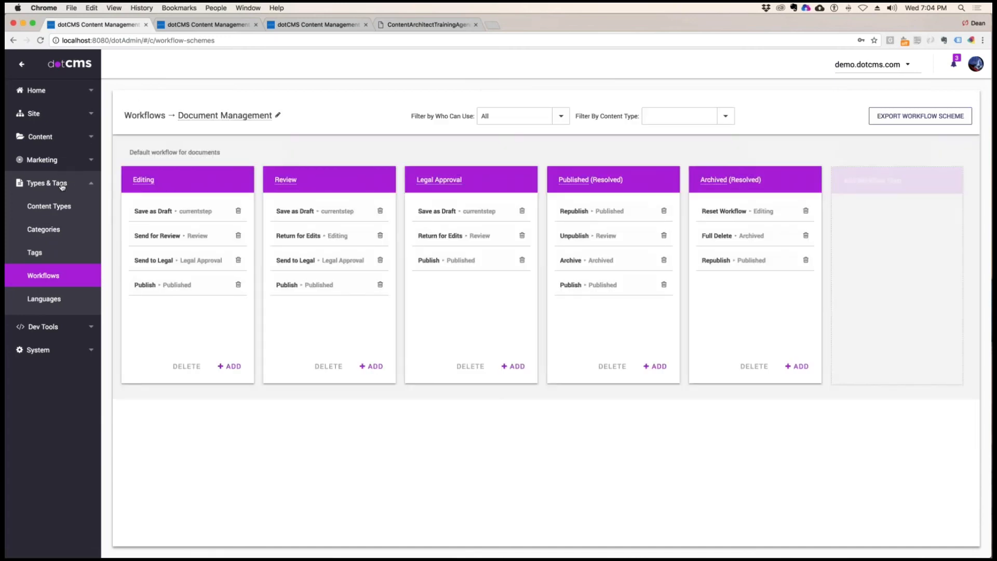
Unlock the 5.jpeg document in the content search and publish it from the listing
{"action": "left_click", "coordinate": [42, 137]}
{"action": "left_click", "coordinate": [52, 161]}
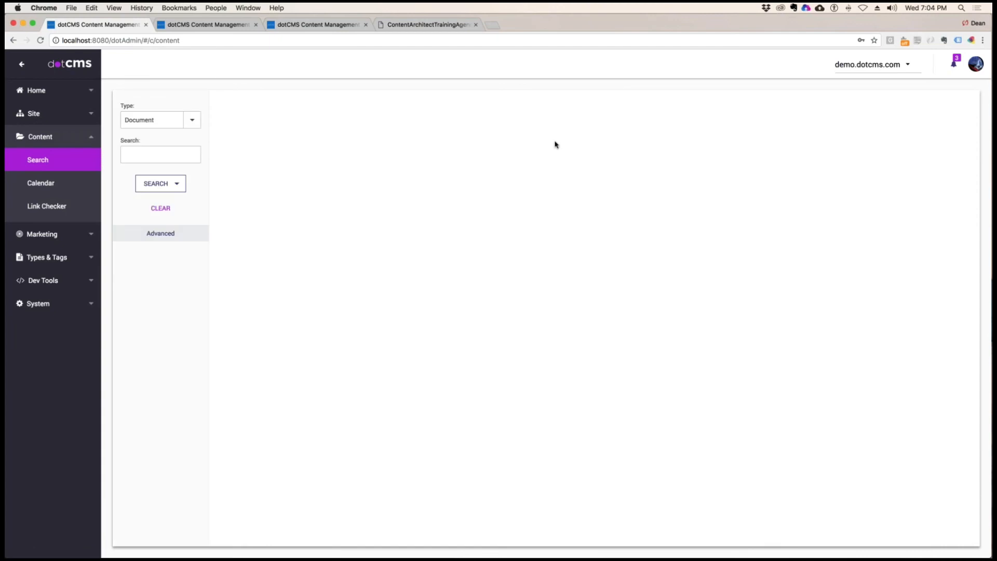
{"action": "right_click", "coordinate": [313, 162]}
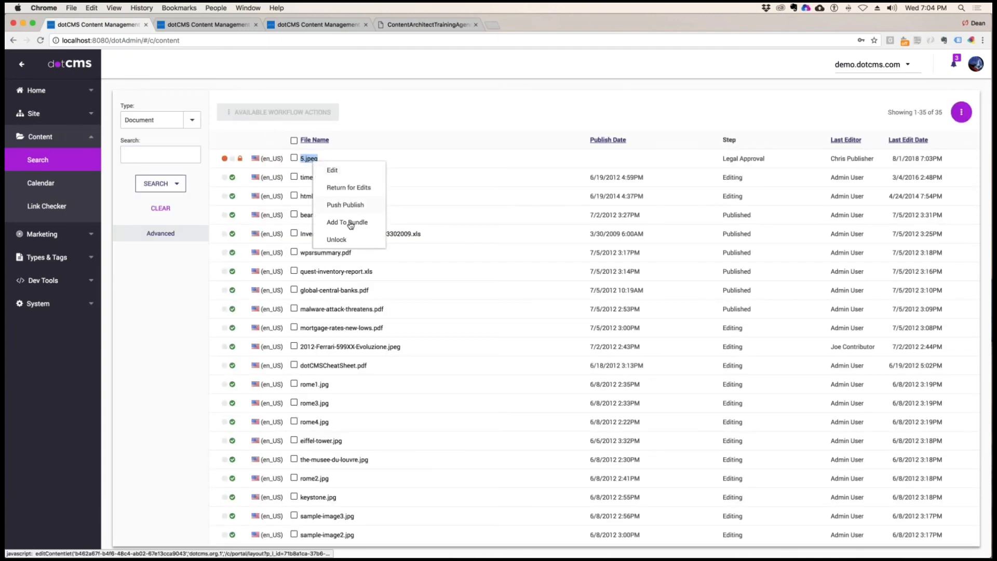
{"action": "left_click", "coordinate": [344, 241]}
{"action": "right_click", "coordinate": [314, 159]}
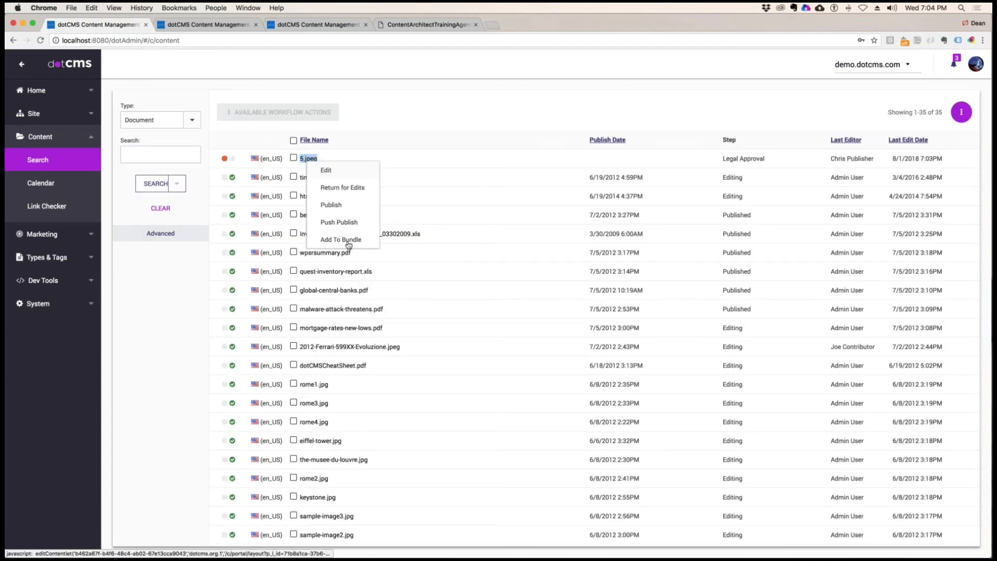
{"action": "left_click", "coordinate": [344, 208]}
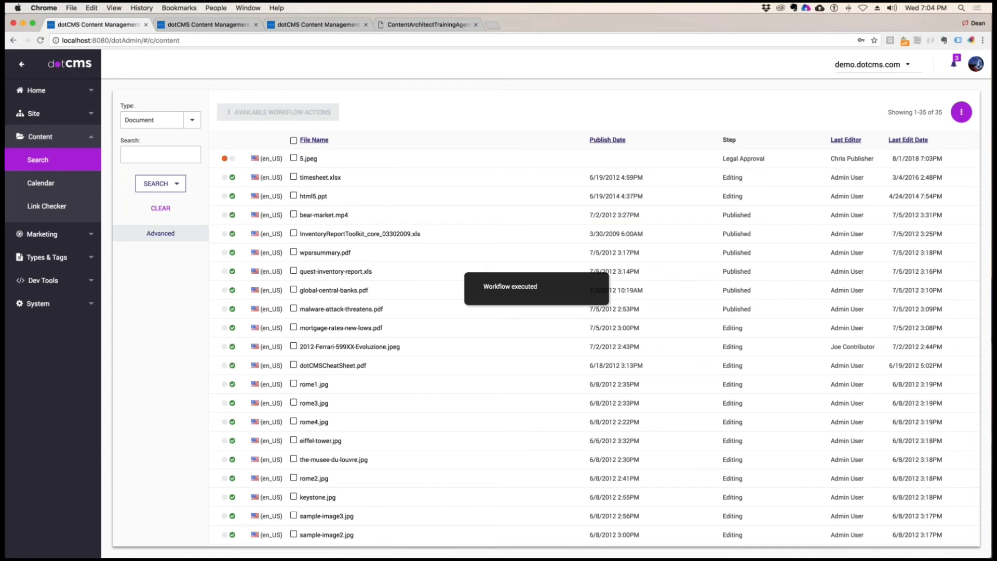
Open the 5.jpeg document, lock it for editing and close it
{"action": "left_click", "coordinate": [311, 159]}
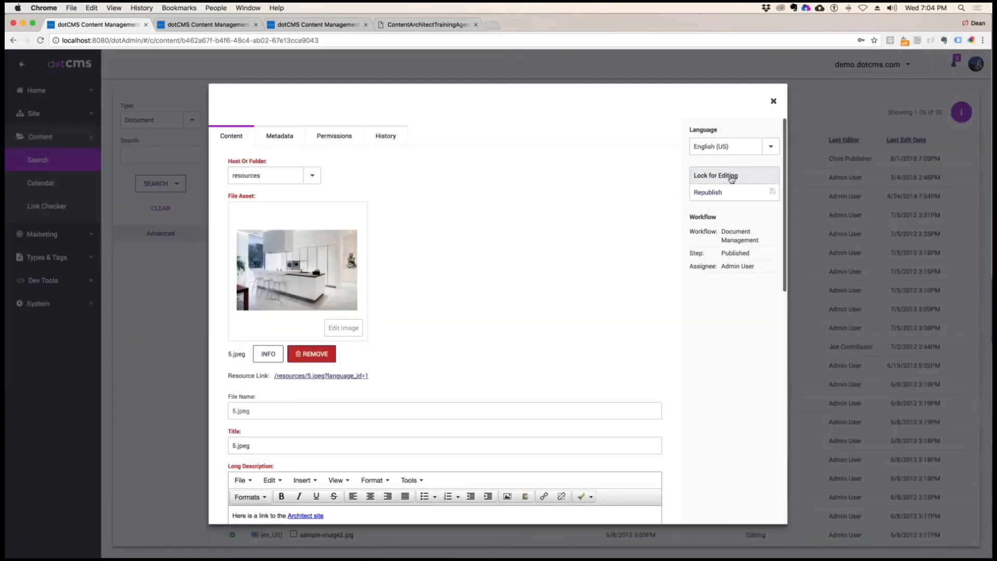
{"action": "left_click", "coordinate": [732, 177]}
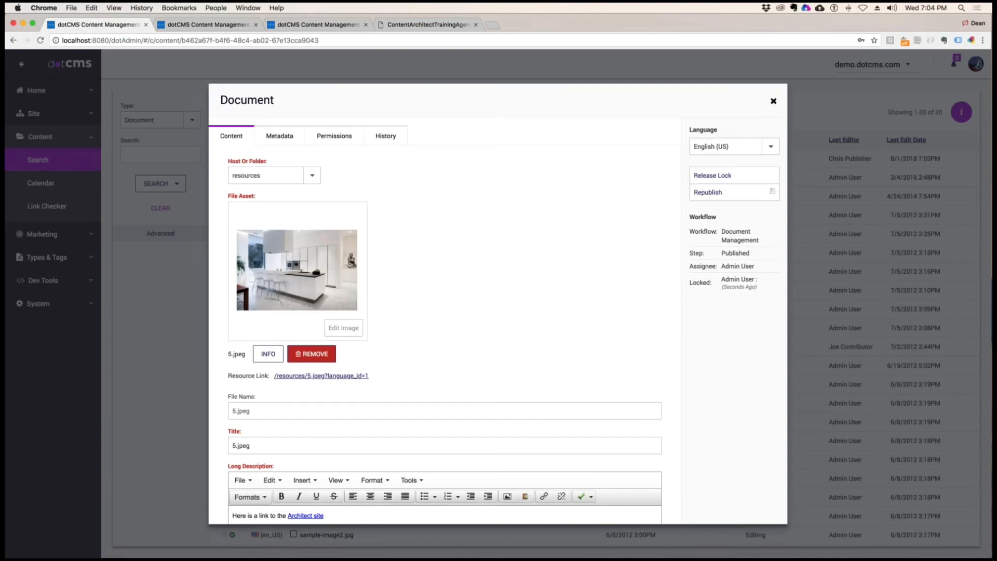
{"action": "left_click", "coordinate": [774, 100]}
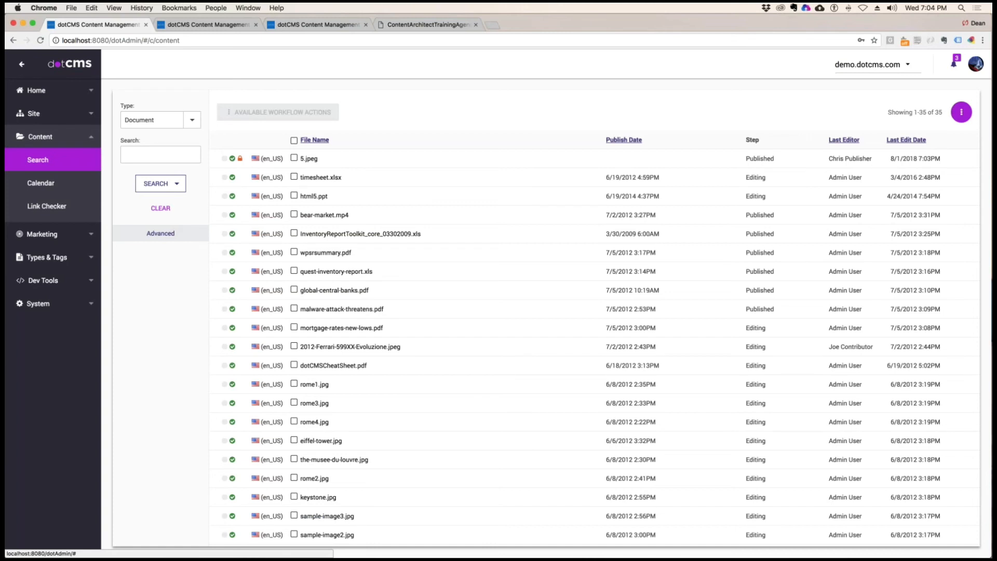
Create a workflow action named Tweet in the Published step of the Document Management scheme
{"action": "left_click", "coordinate": [47, 258]}
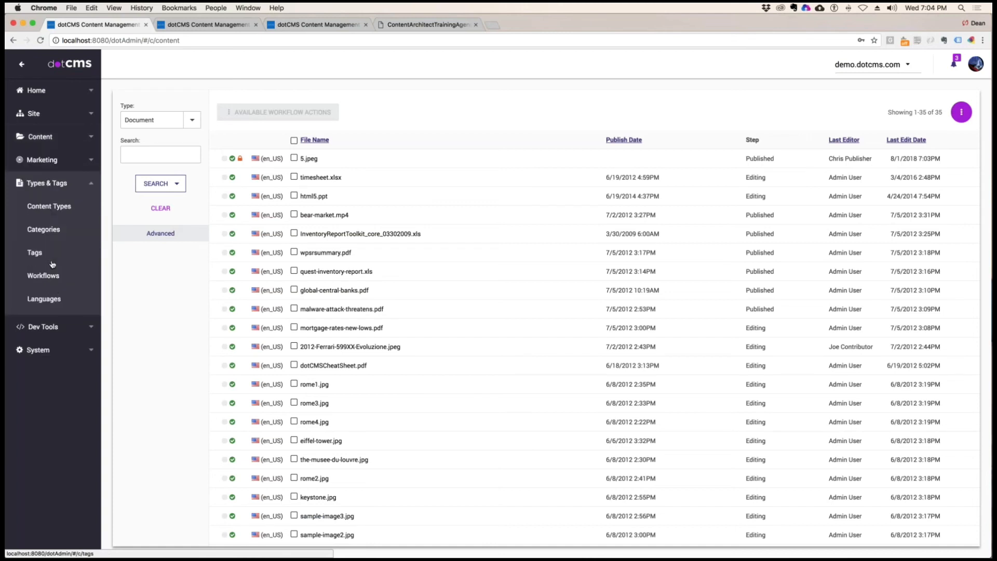
{"action": "left_click", "coordinate": [44, 275]}
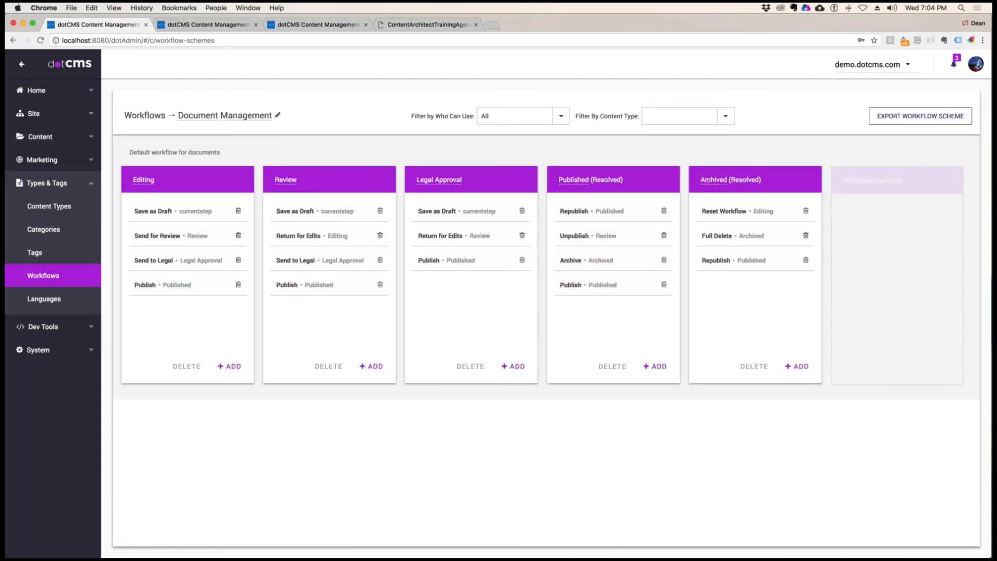
{"action": "left_click", "coordinate": [656, 366]}
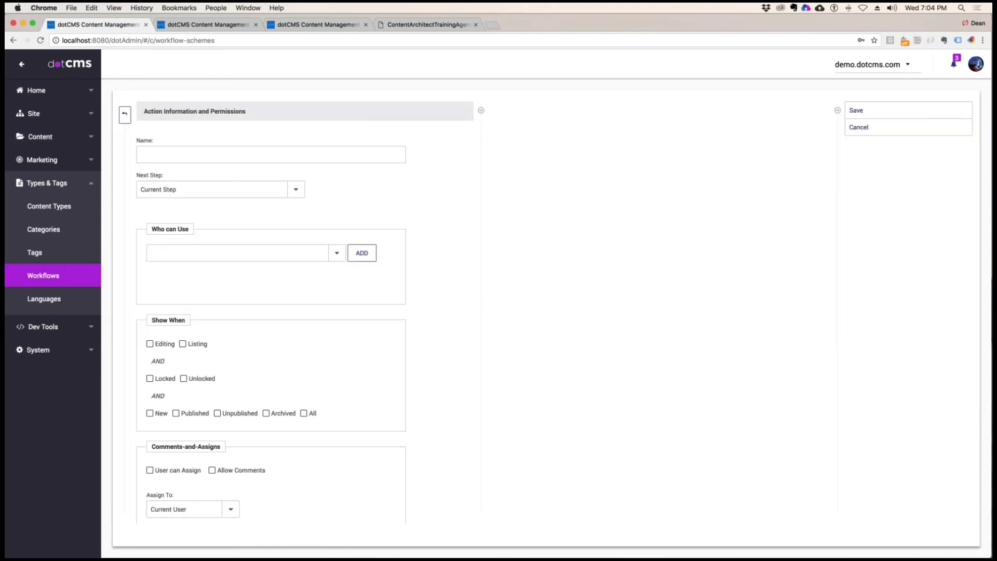
{"action": "left_click", "coordinate": [164, 155]}
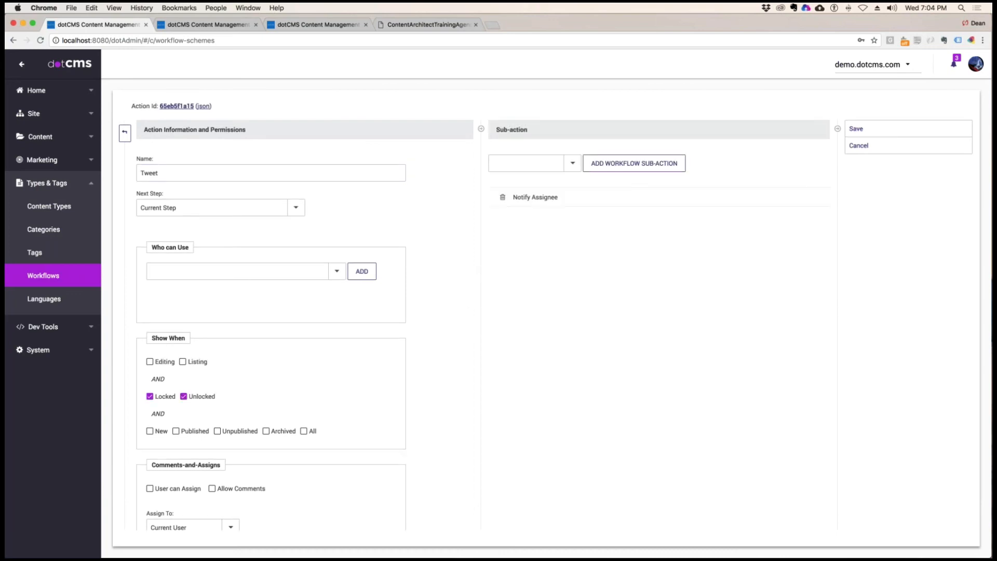
Add a Twitter Status Update sub-action to the Tweet action
{"action": "left_click", "coordinate": [573, 163]}
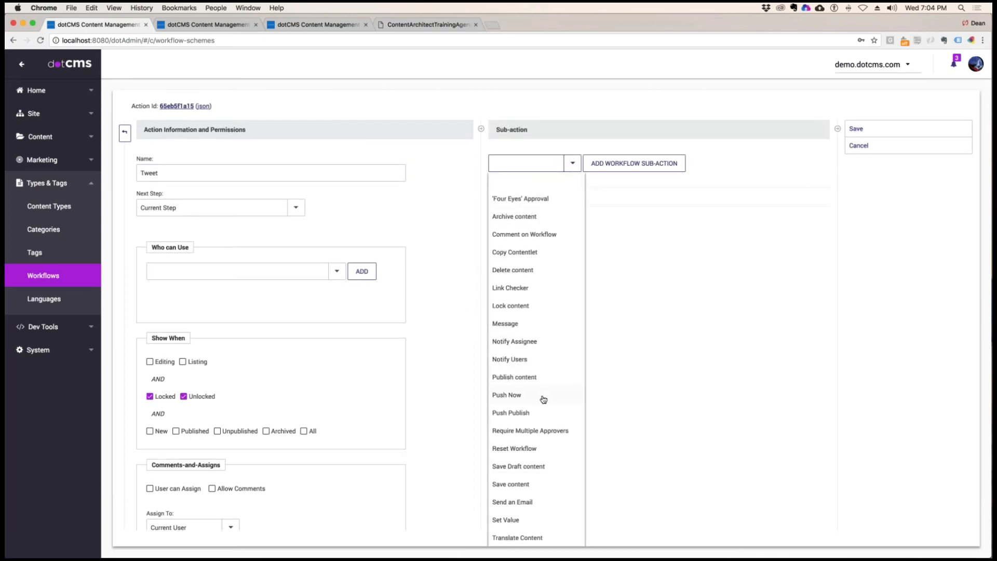
{"action": "scroll", "coordinate": [544, 399], "scroll_direction": "down", "scroll_amount": 3}
{"action": "left_click", "coordinate": [541, 486]}
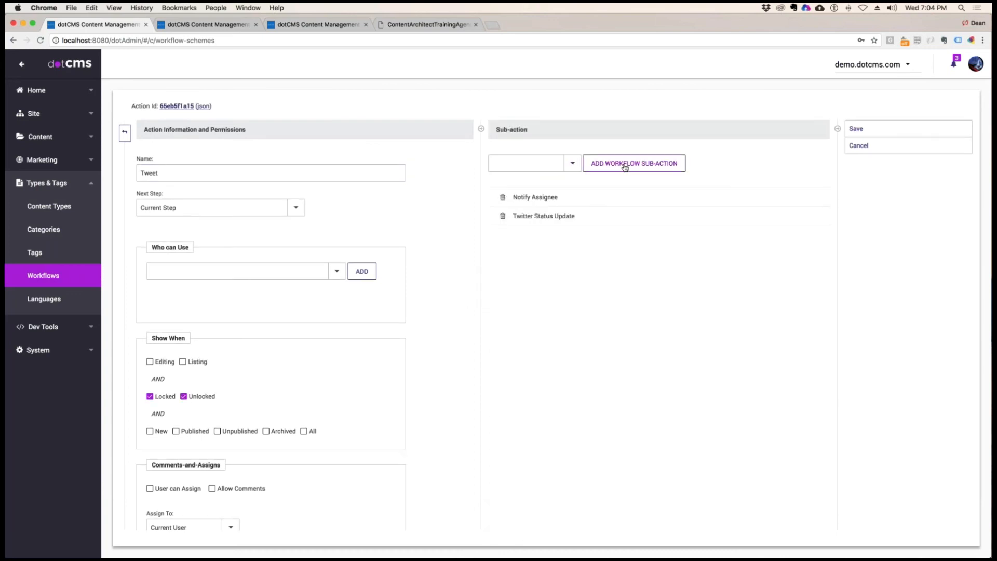
Review the Twitter Status Update parameters without filling them in, and save the Tweet action
{"action": "left_click", "coordinate": [544, 216]}
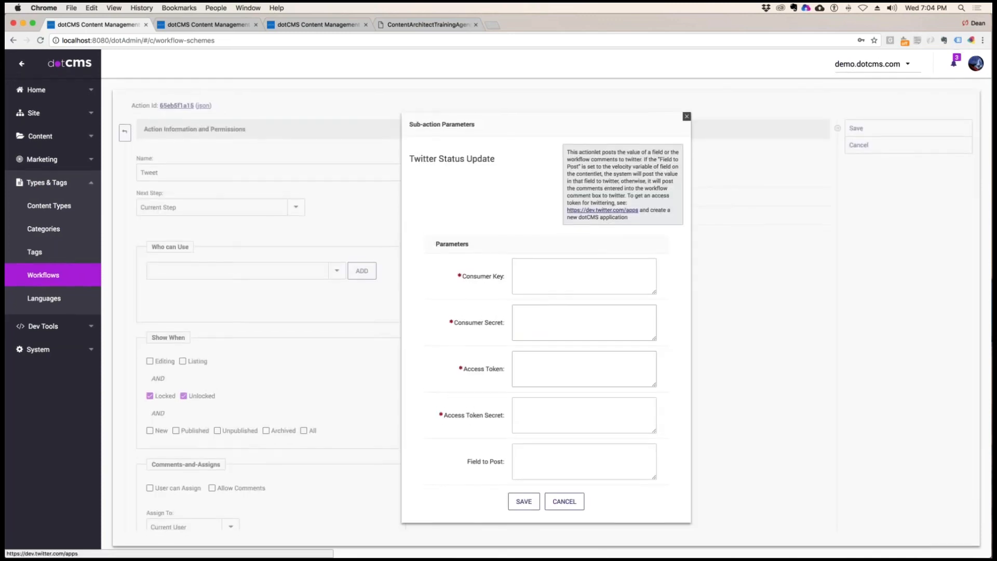
{"action": "key", "text": "Escape"}
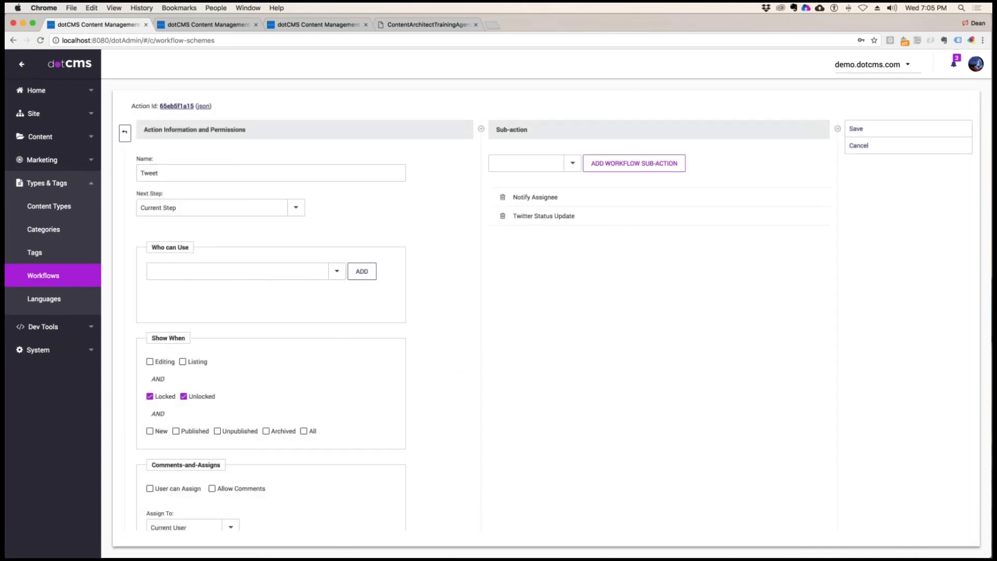
{"action": "left_click", "coordinate": [544, 216]}
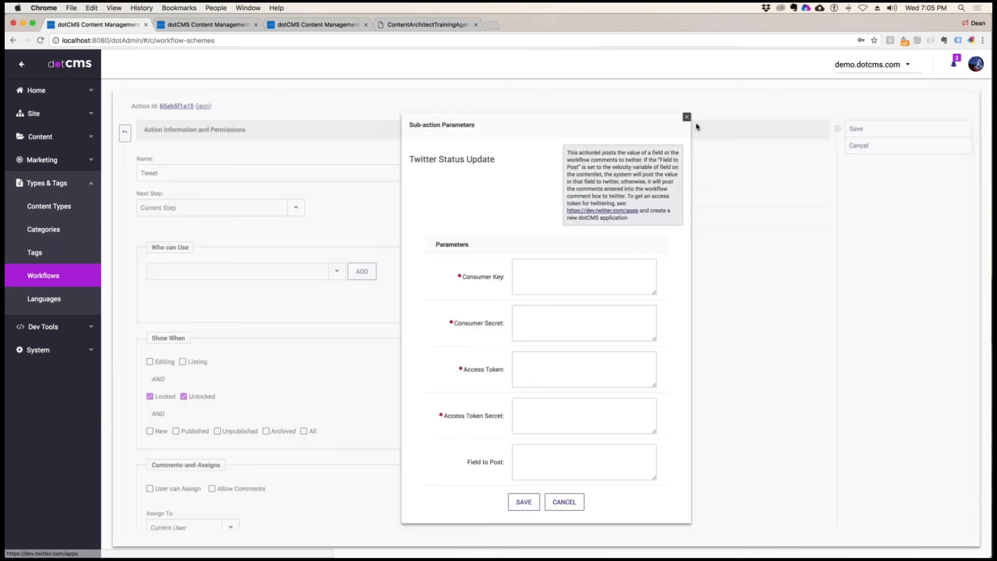
{"action": "left_click", "coordinate": [686, 117]}
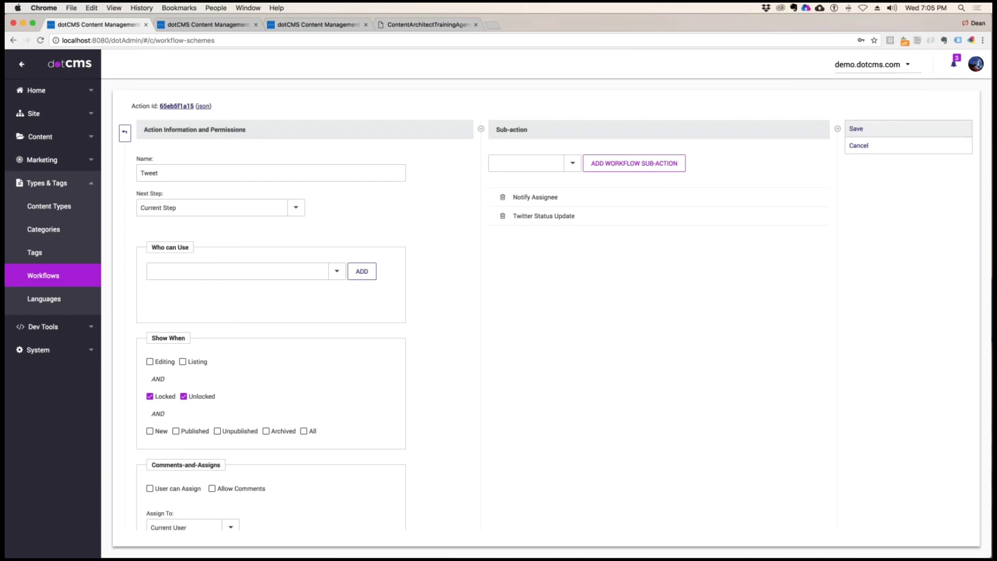
{"action": "left_click", "coordinate": [857, 129]}
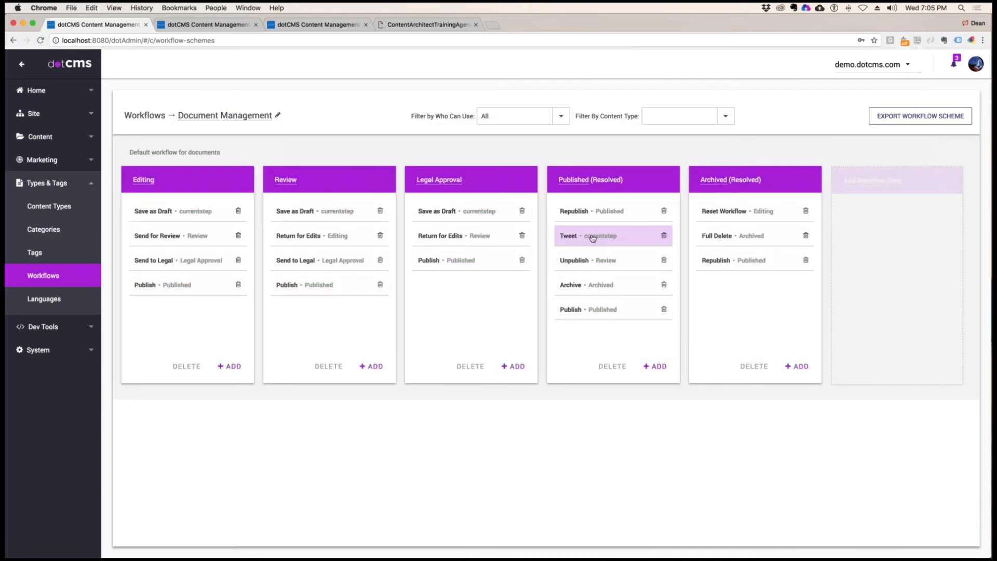
Release the lock on the 5.jpeg document and republish it, locking it for editing again before closing it
{"action": "left_click", "coordinate": [42, 136]}
{"action": "left_click", "coordinate": [42, 164]}
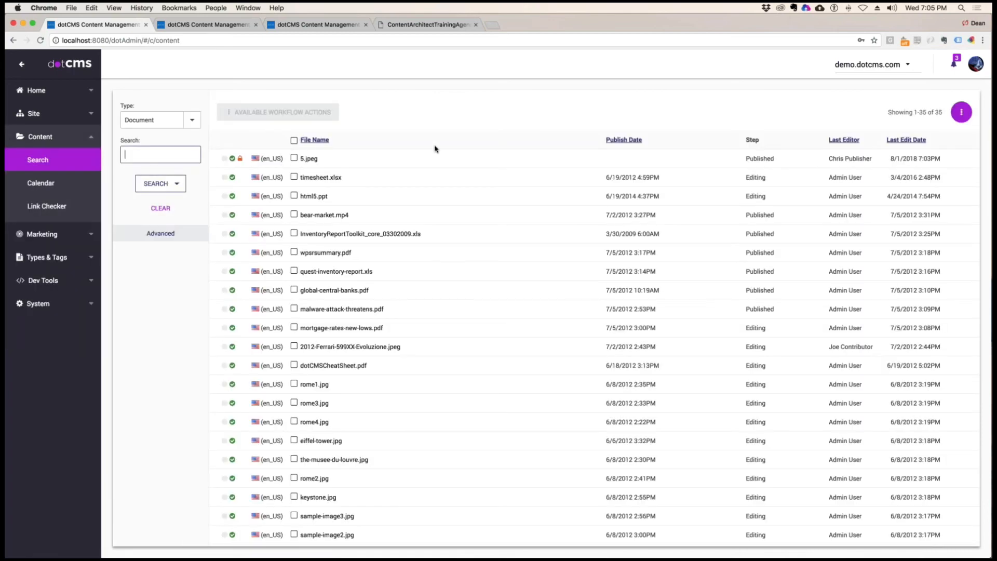
{"action": "left_click", "coordinate": [306, 161]}
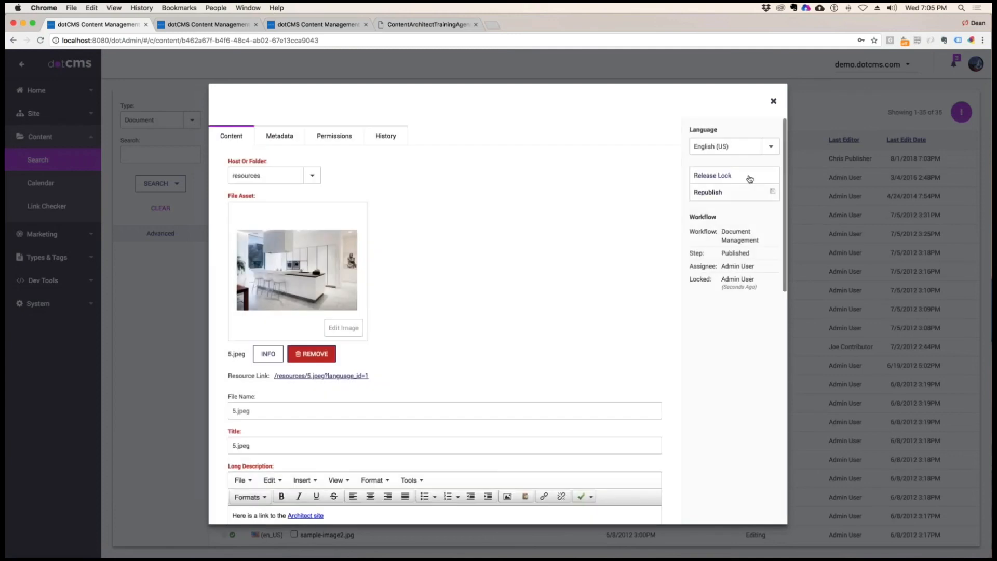
{"action": "left_click", "coordinate": [738, 177]}
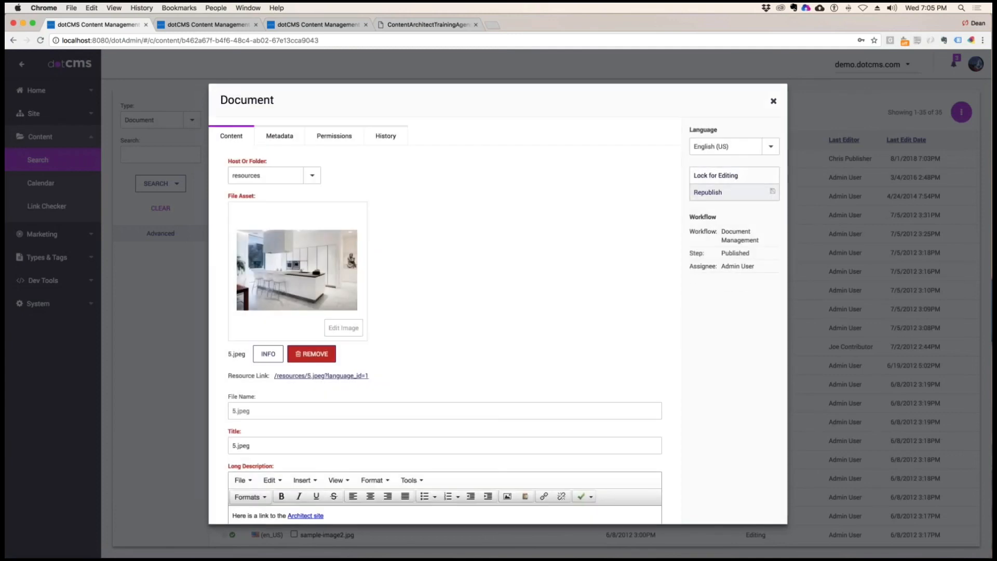
{"action": "left_click", "coordinate": [741, 191]}
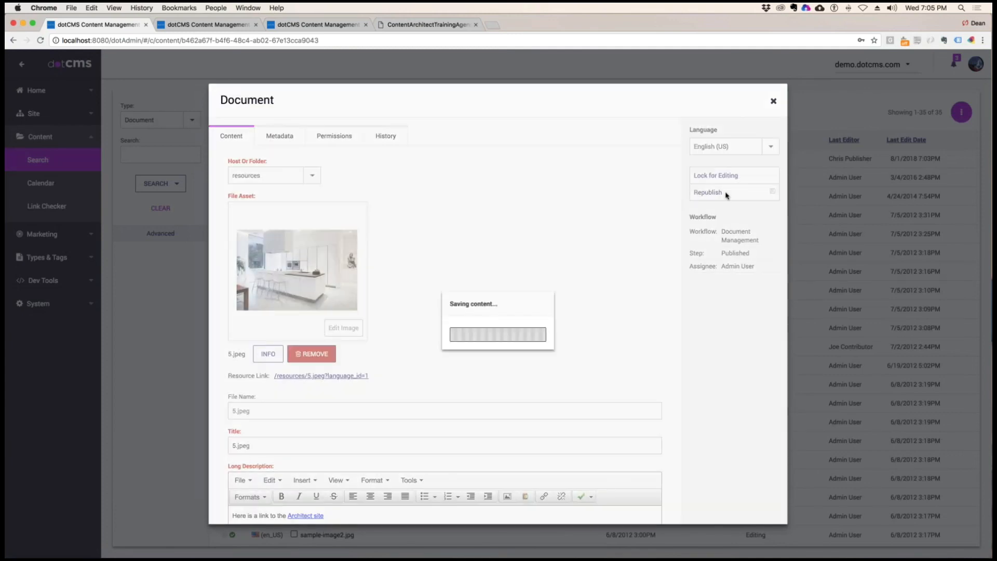
{"action": "left_click", "coordinate": [733, 176]}
{"action": "left_click", "coordinate": [774, 101]}
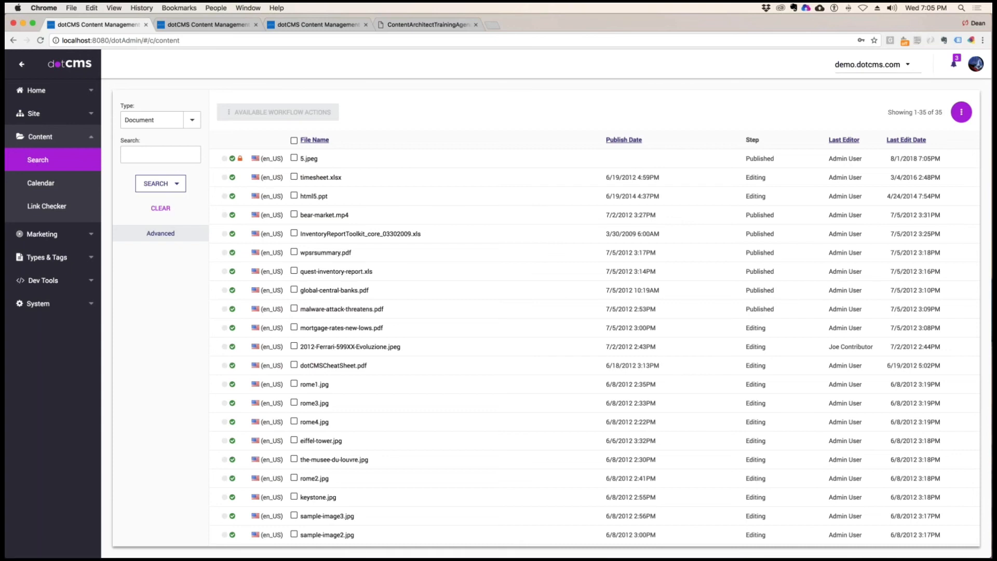
Open the Link Checker to view the bad links found in Content (Generic)
{"action": "left_click", "coordinate": [976, 64]}
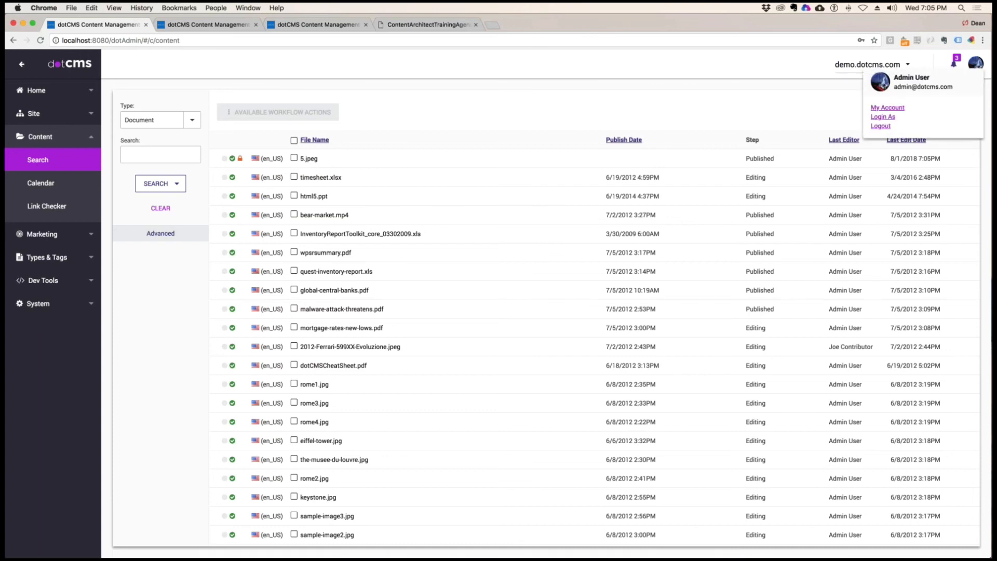
{"action": "left_click", "coordinate": [453, 128]}
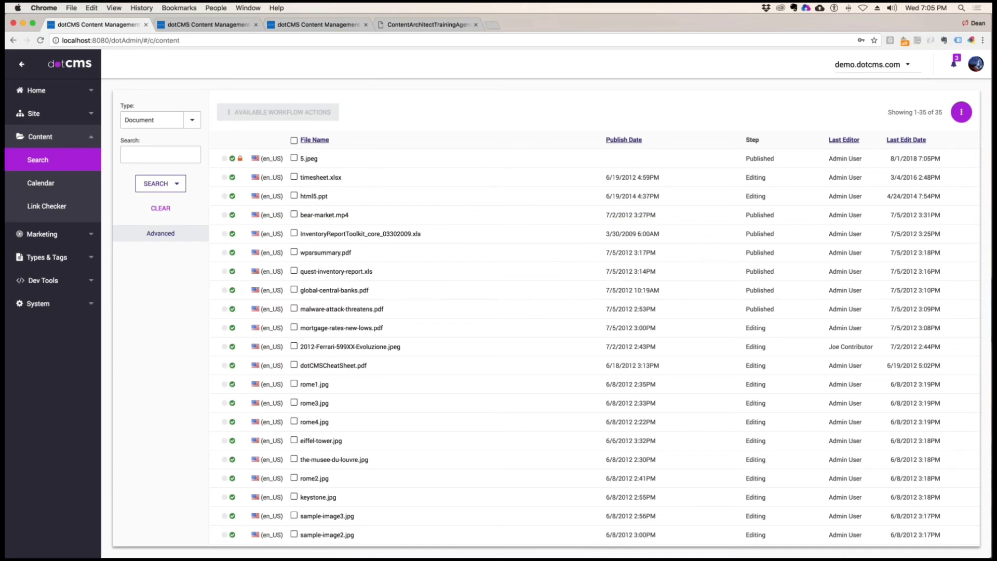
{"action": "left_click", "coordinate": [59, 213]}
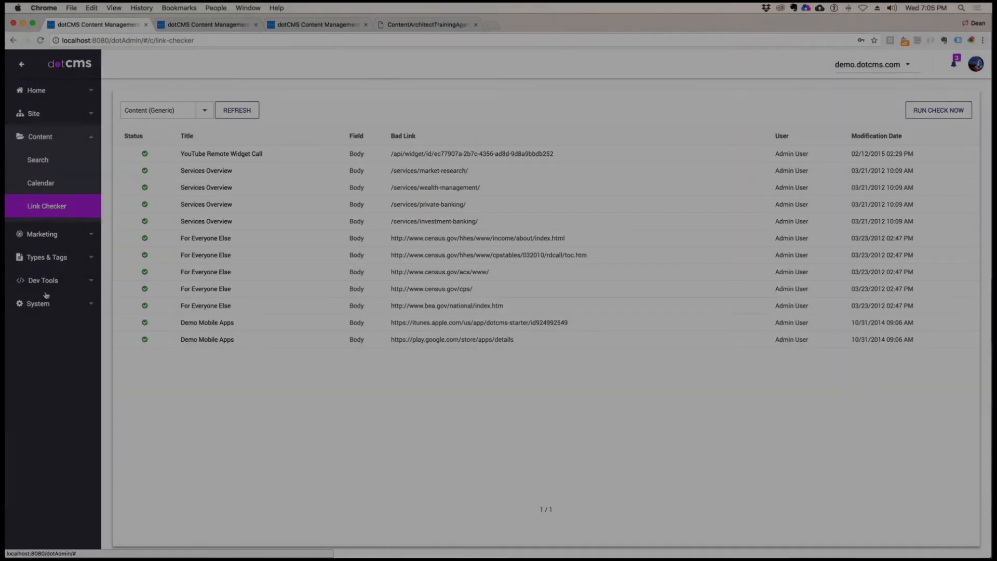